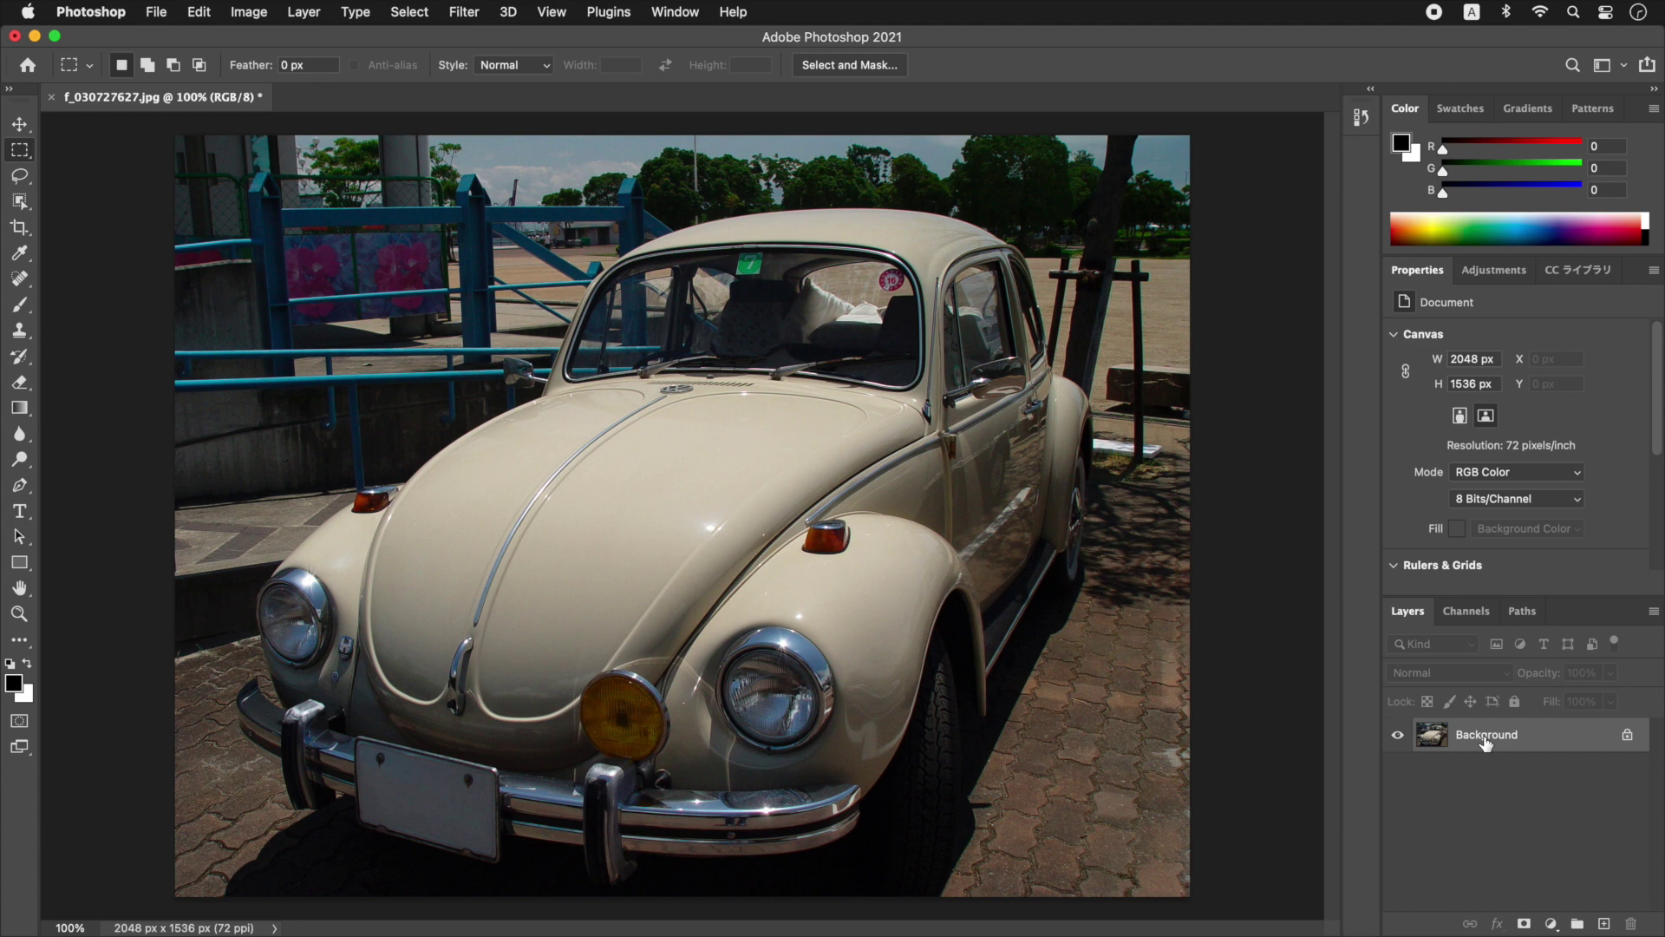
# Convert the Background layer of the car photo to a smart object.
pyautogui.click(314, 15)
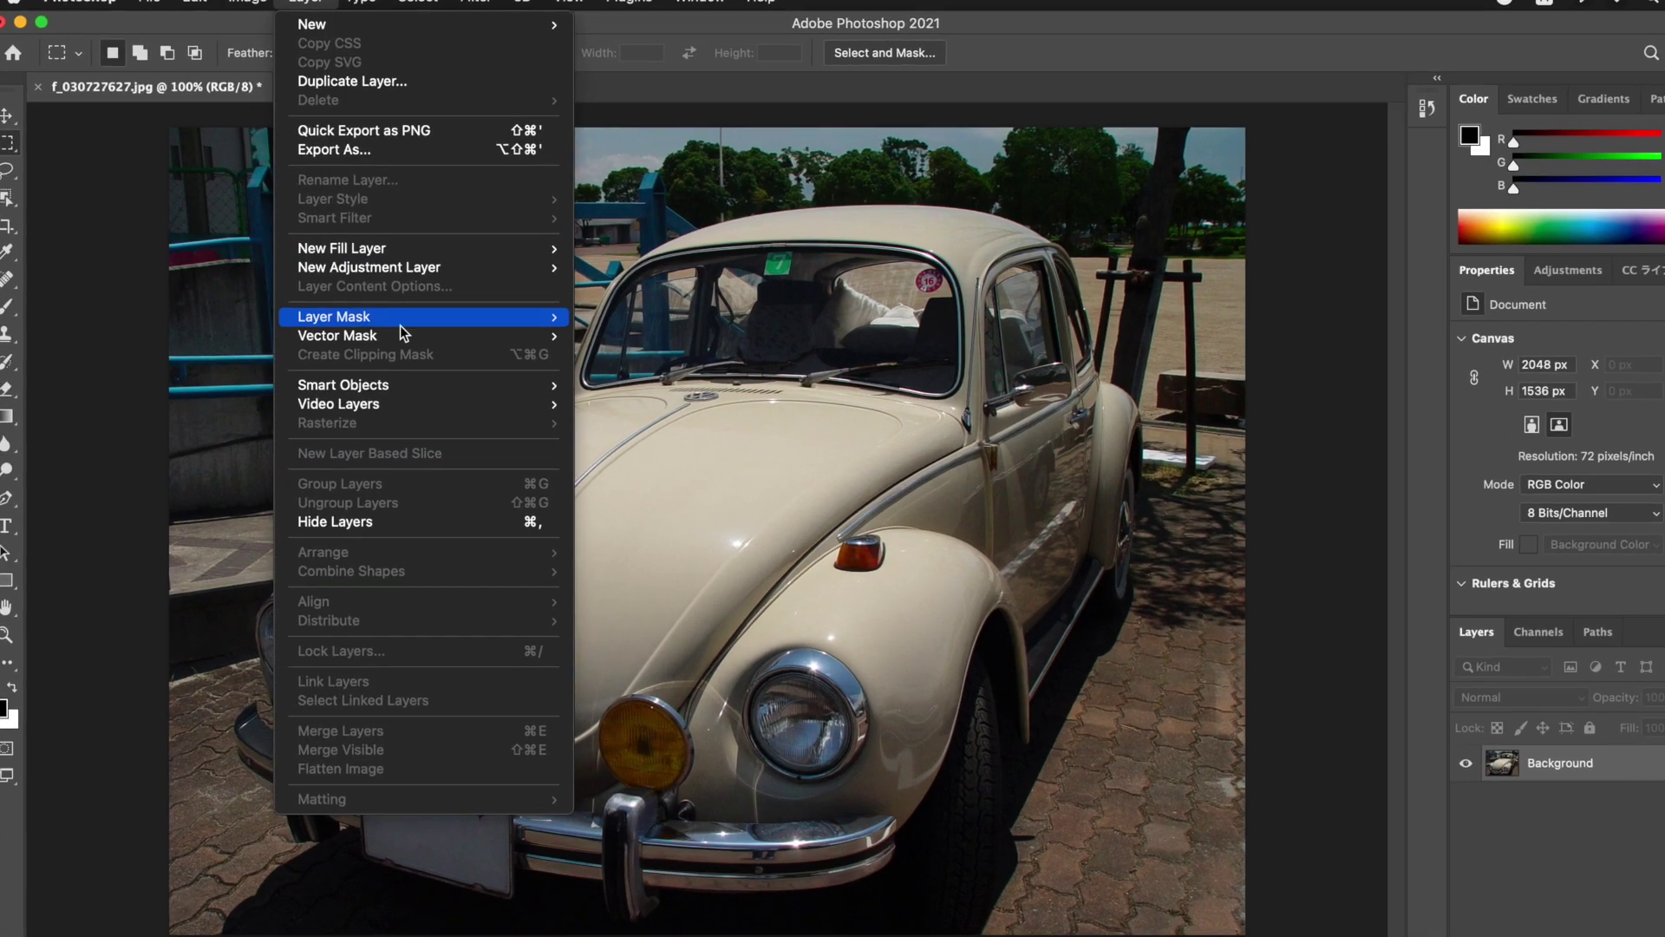
pyautogui.moveTo(394, 378)
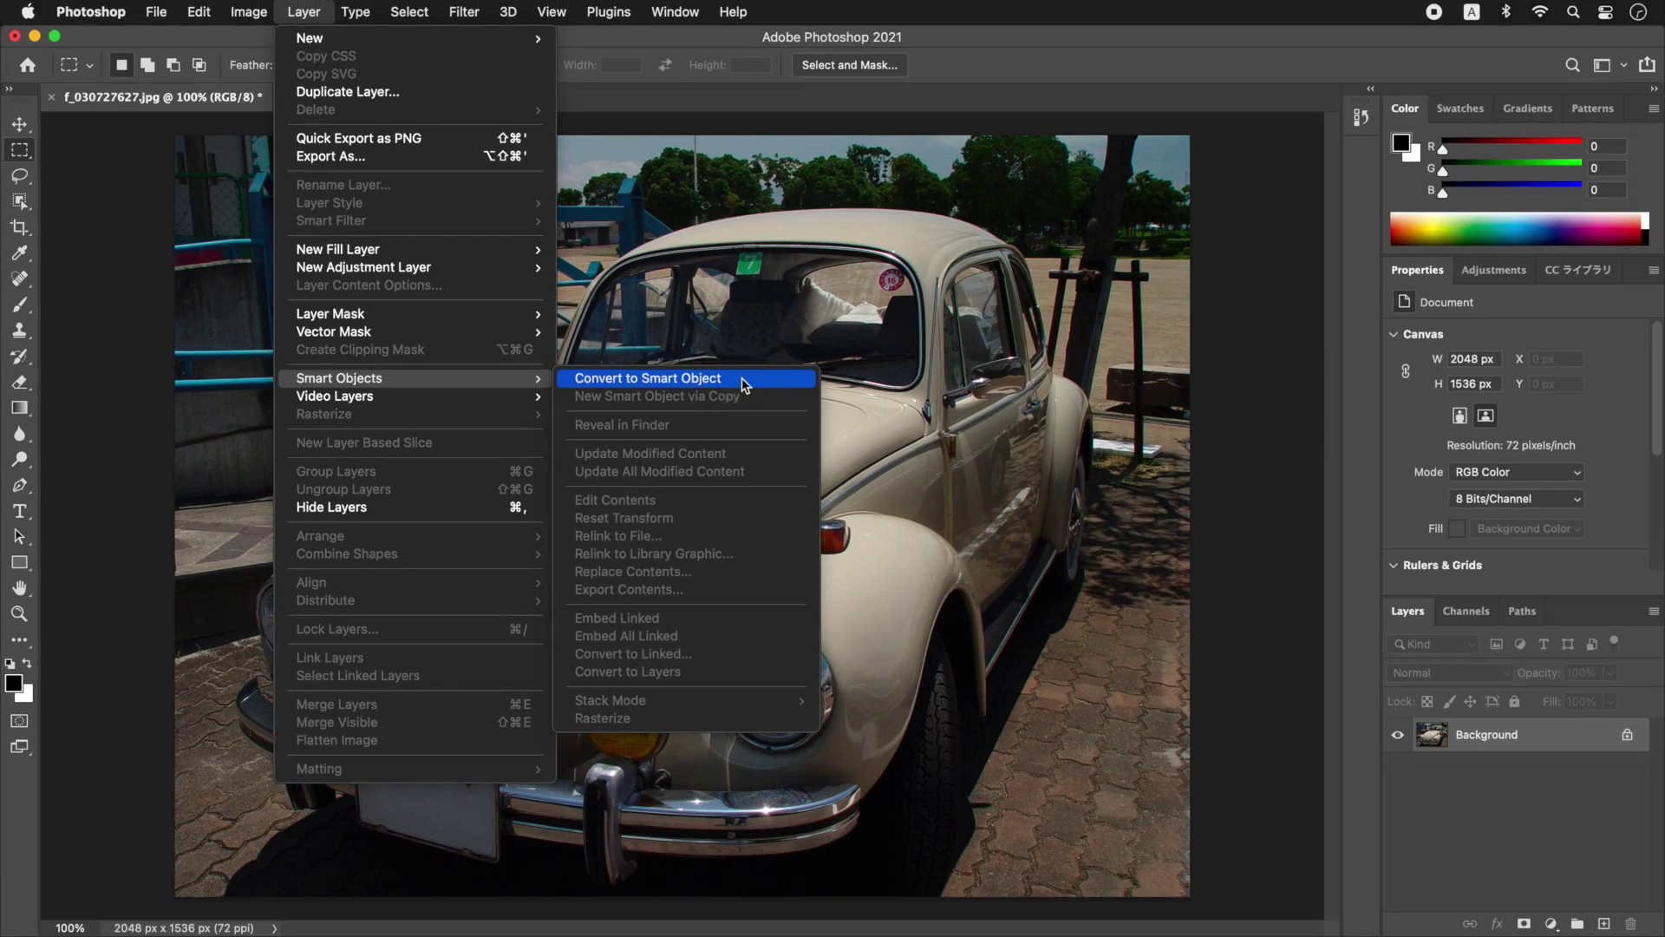
pyautogui.click(1211, 490)
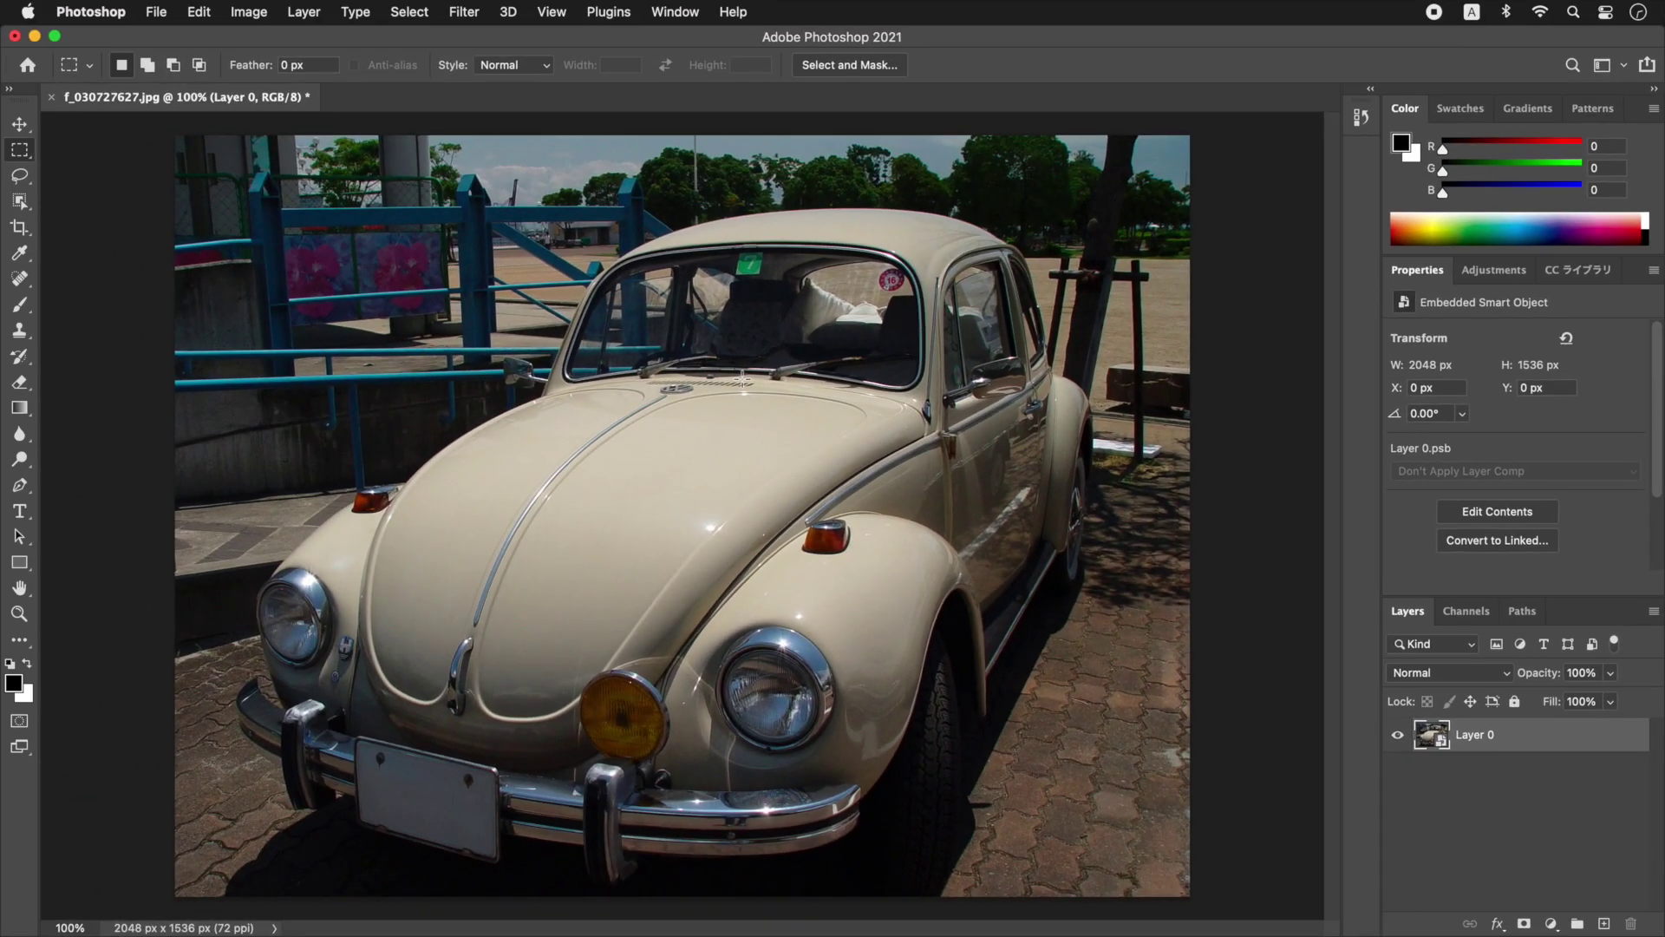
# Start a Curves adjustment on the car layer and add a midpoint with input 128 and output 128.
pyautogui.click(251, 12)
pyautogui.moveTo(428, 72)
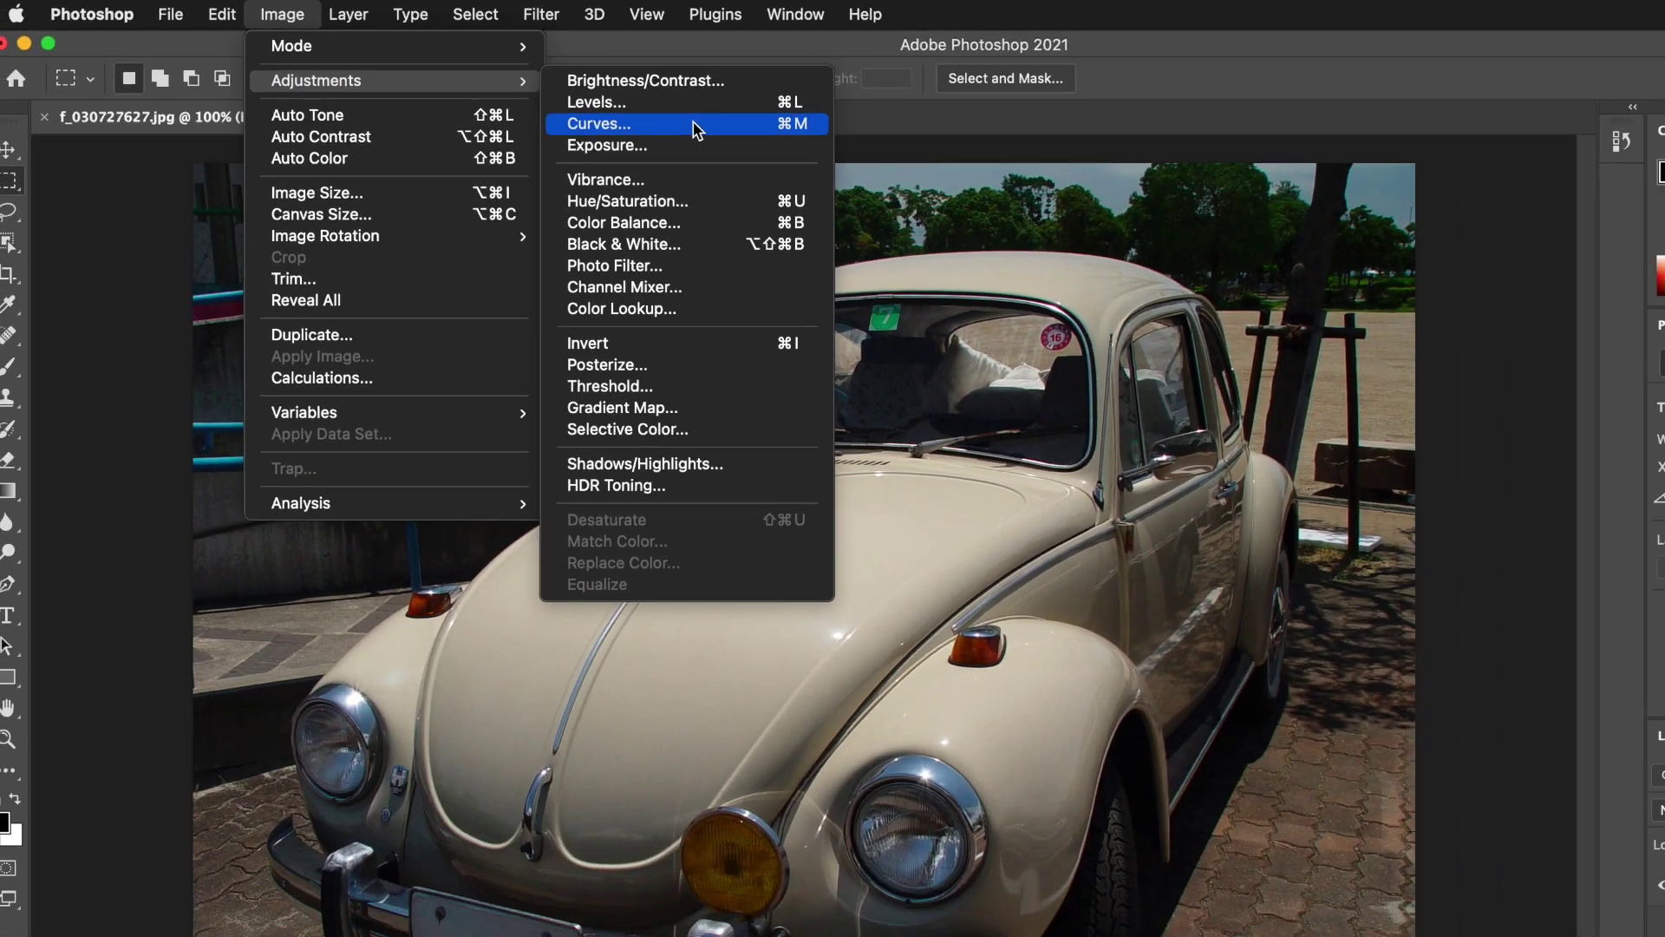
pyautogui.click(1094, 205)
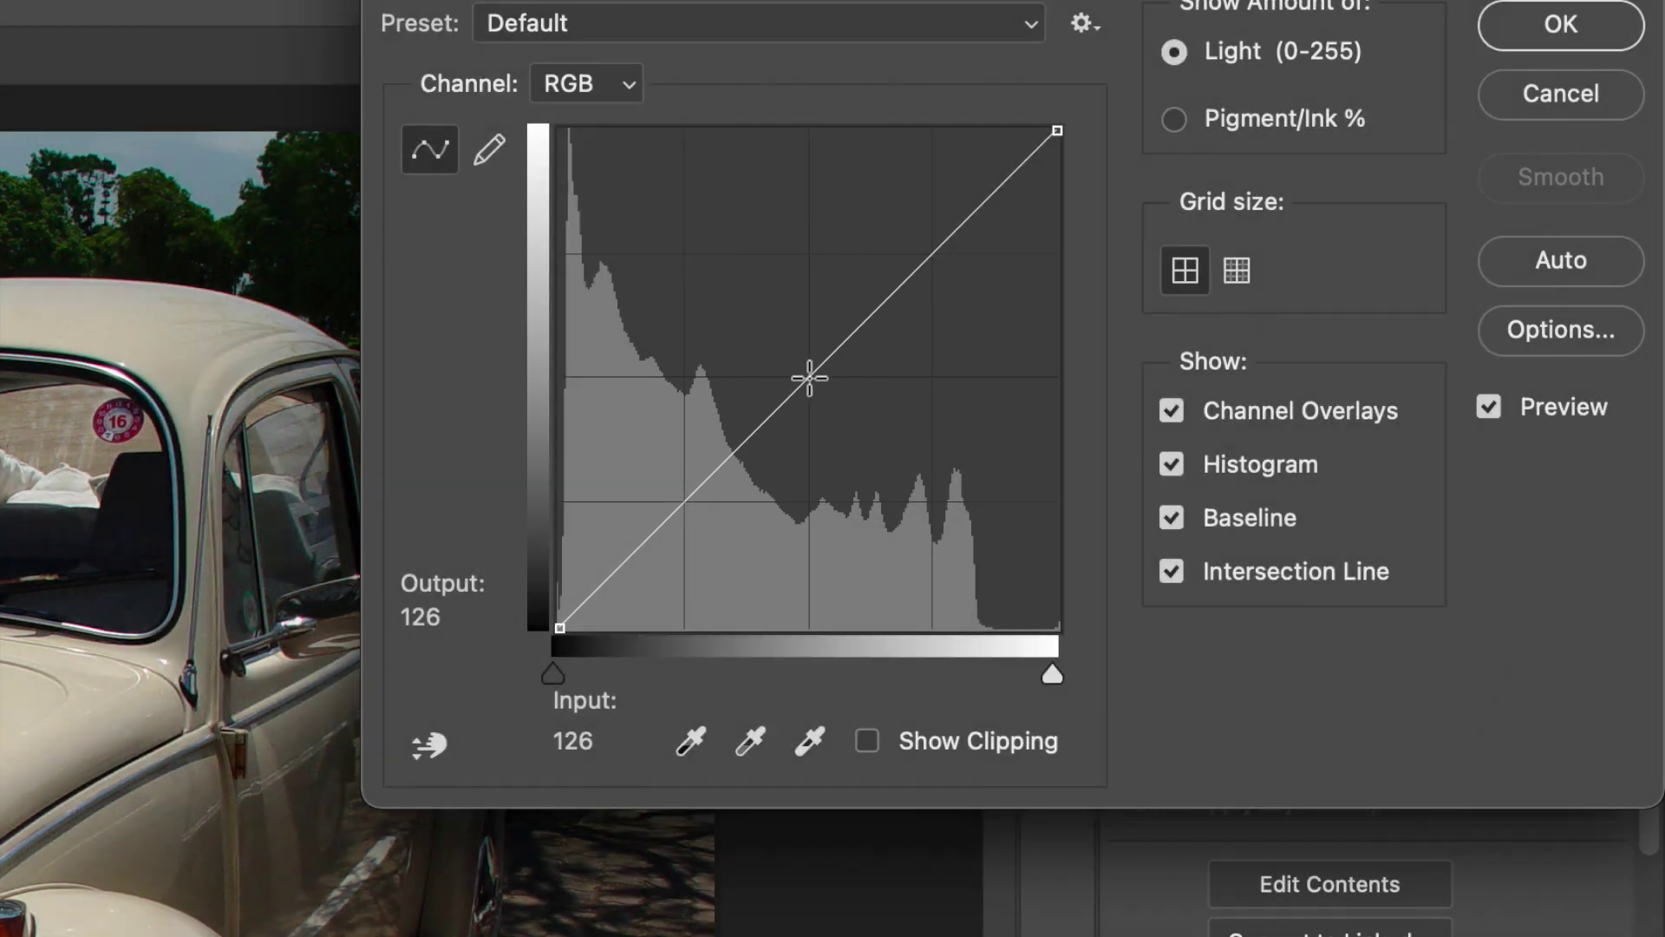
pyautogui.click(809, 378)
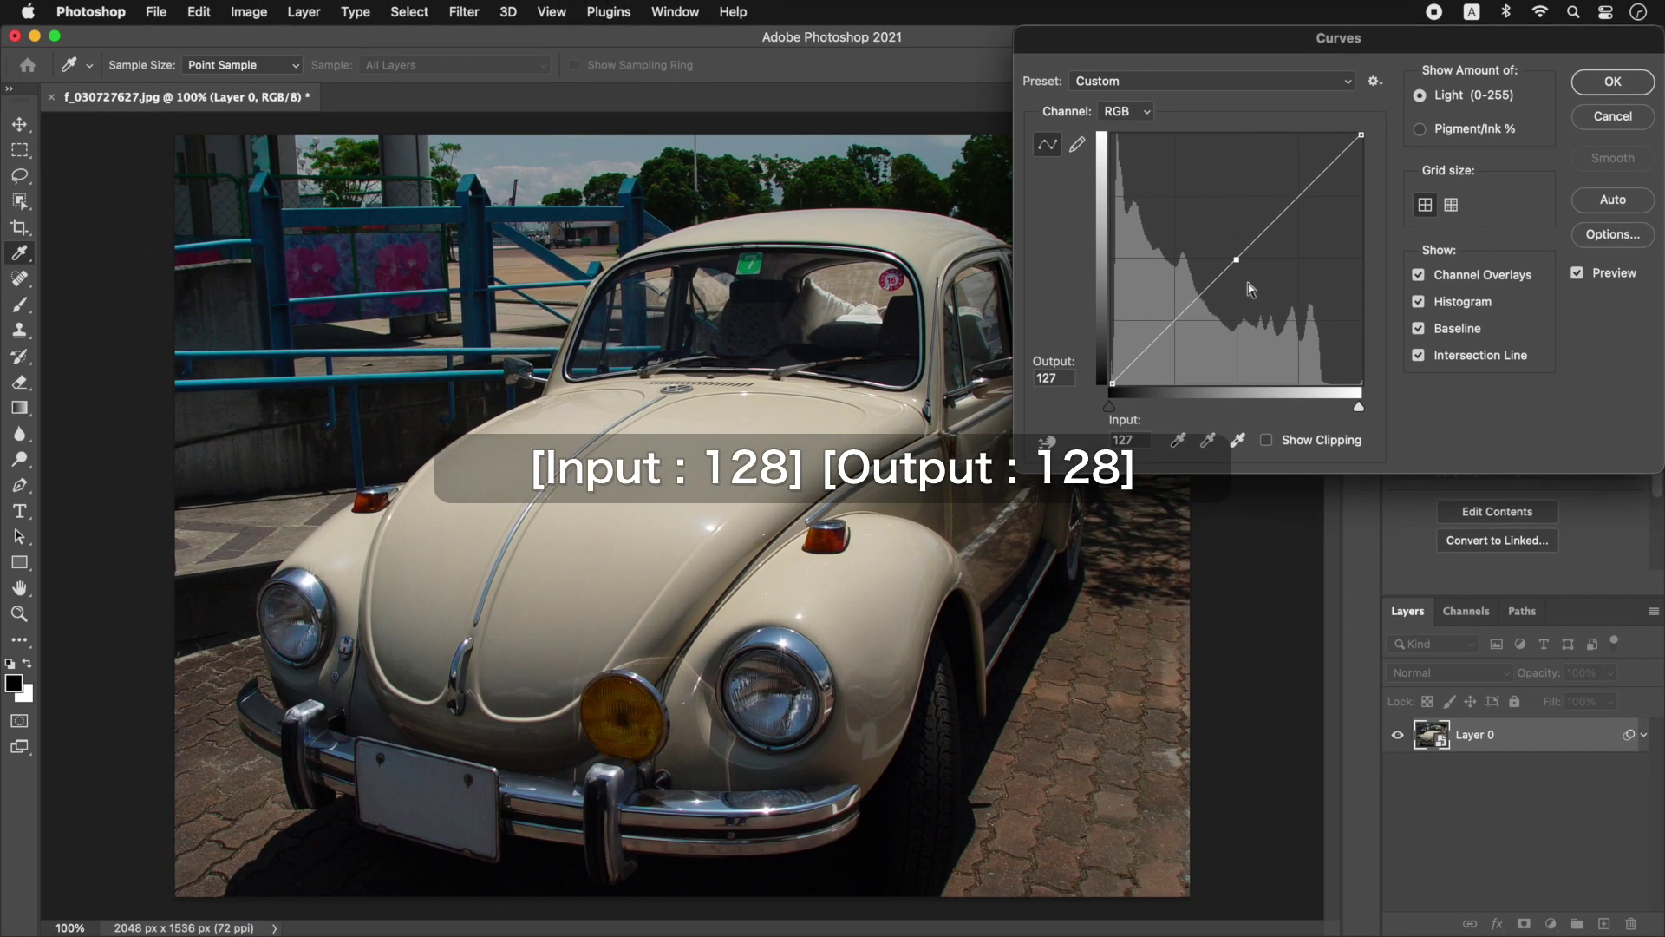
pyautogui.doubleClick(1132, 440)
pyautogui.write('128')
pyautogui.doubleClick(1065, 378)
pyautogui.write('128')
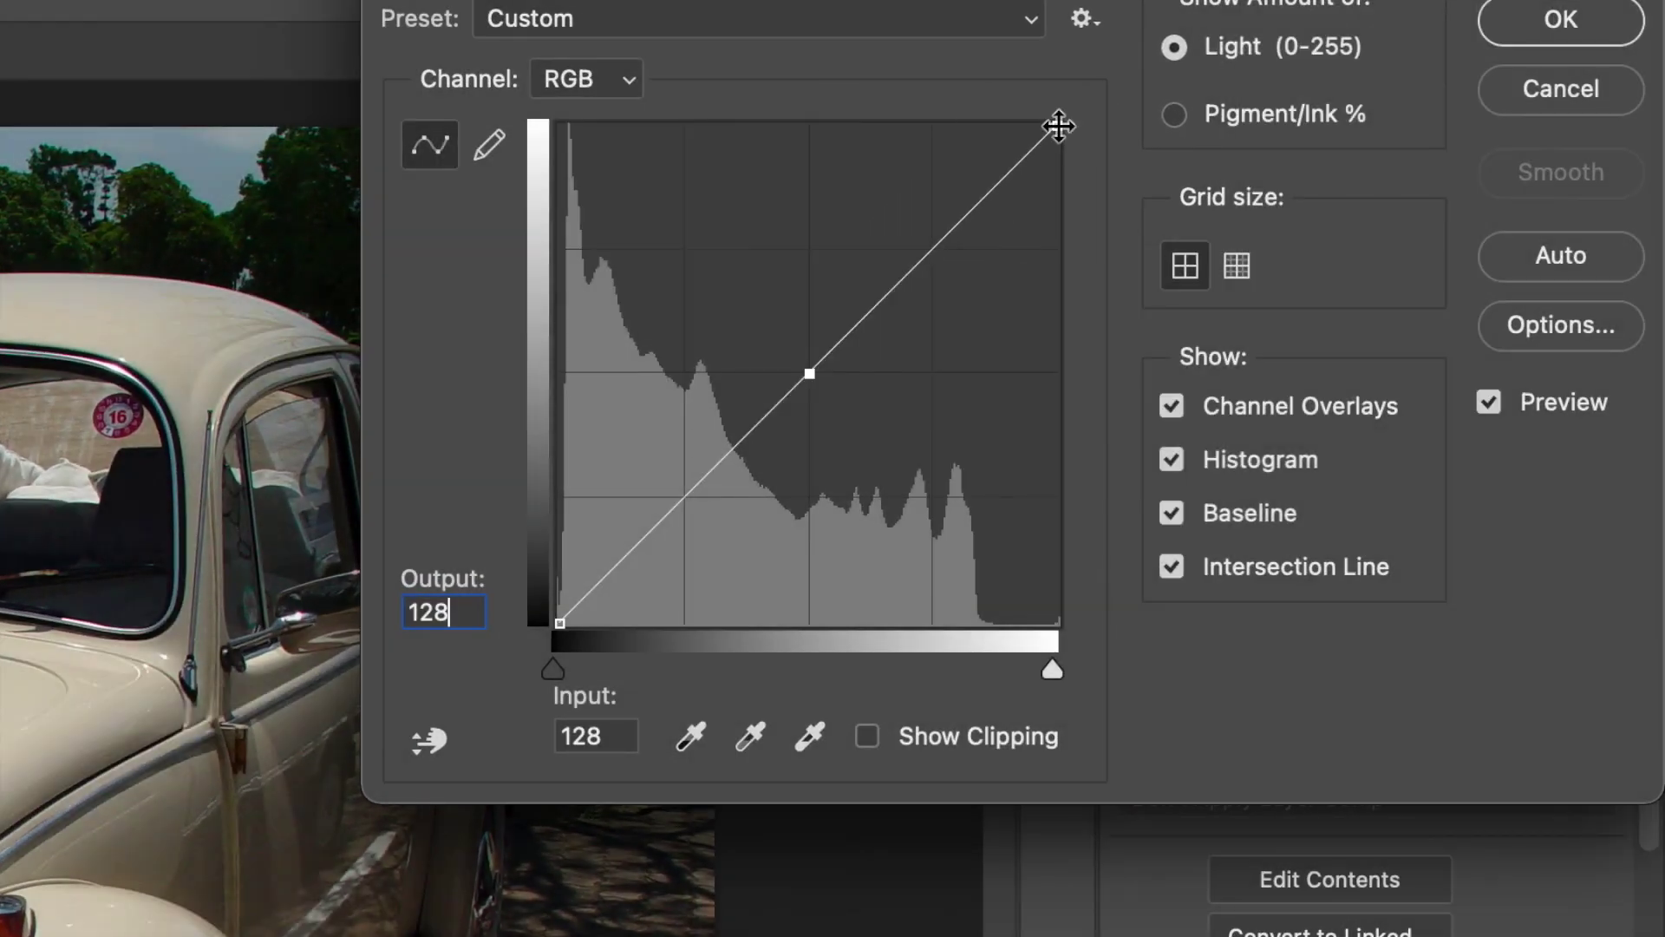
# Set the curve's white point to input 207 and output 255, and apply the Curves adjustment.
pyautogui.click(1058, 126)
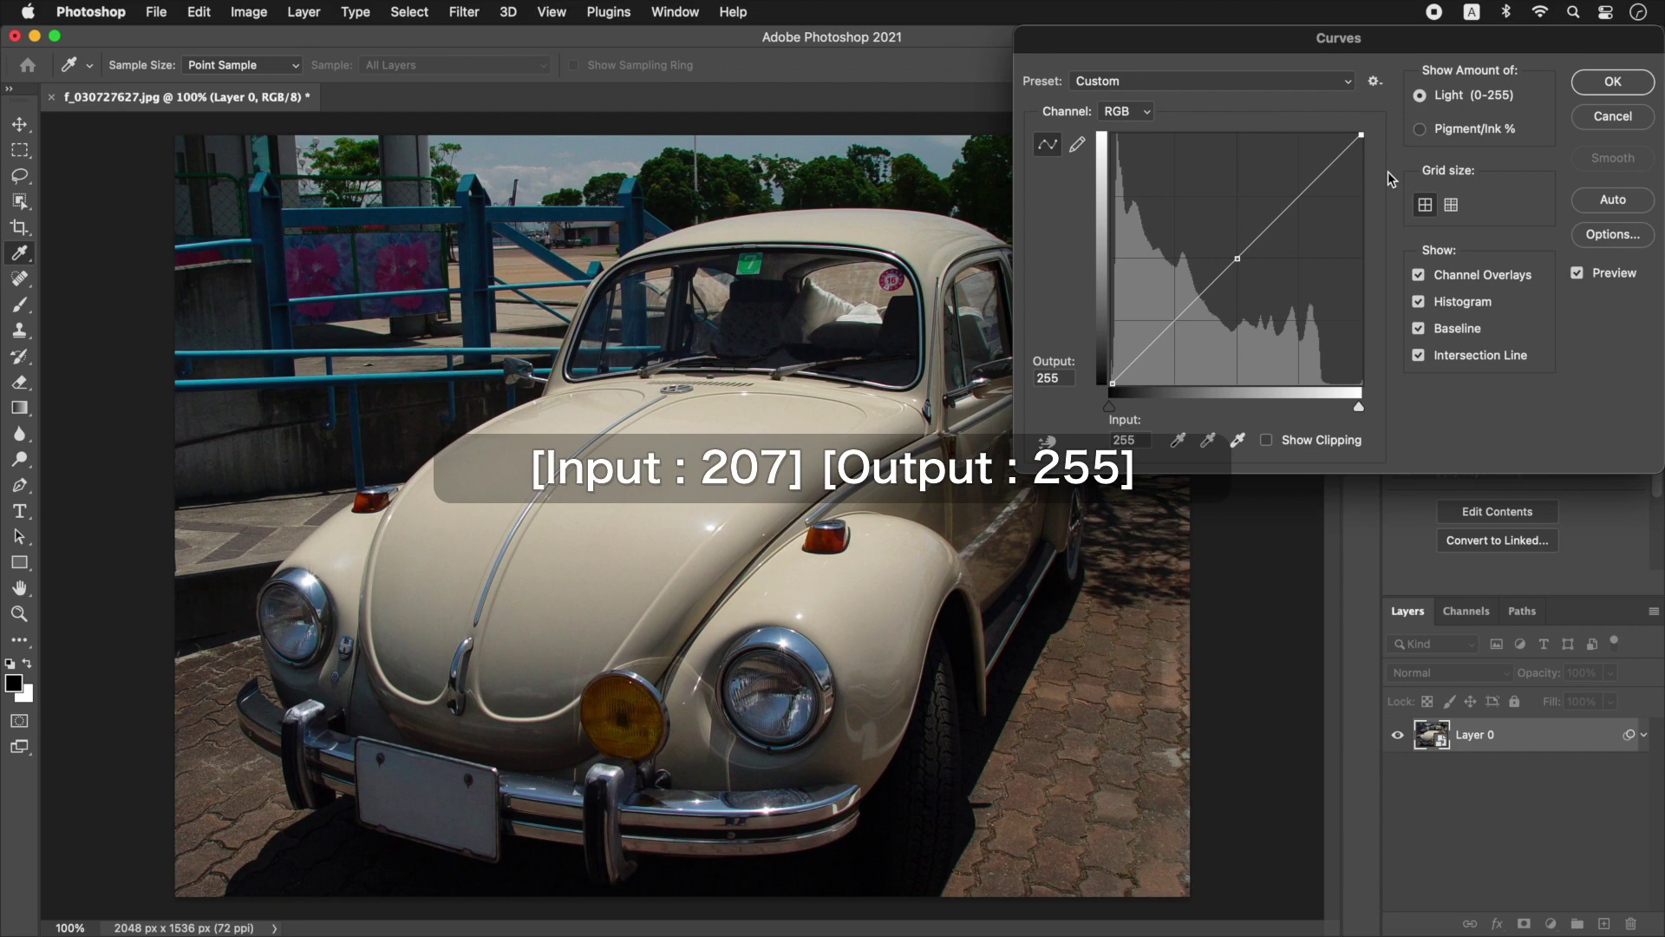
pyautogui.doubleClick(1086, 471)
pyautogui.write('207')
pyautogui.doubleClick(1060, 377)
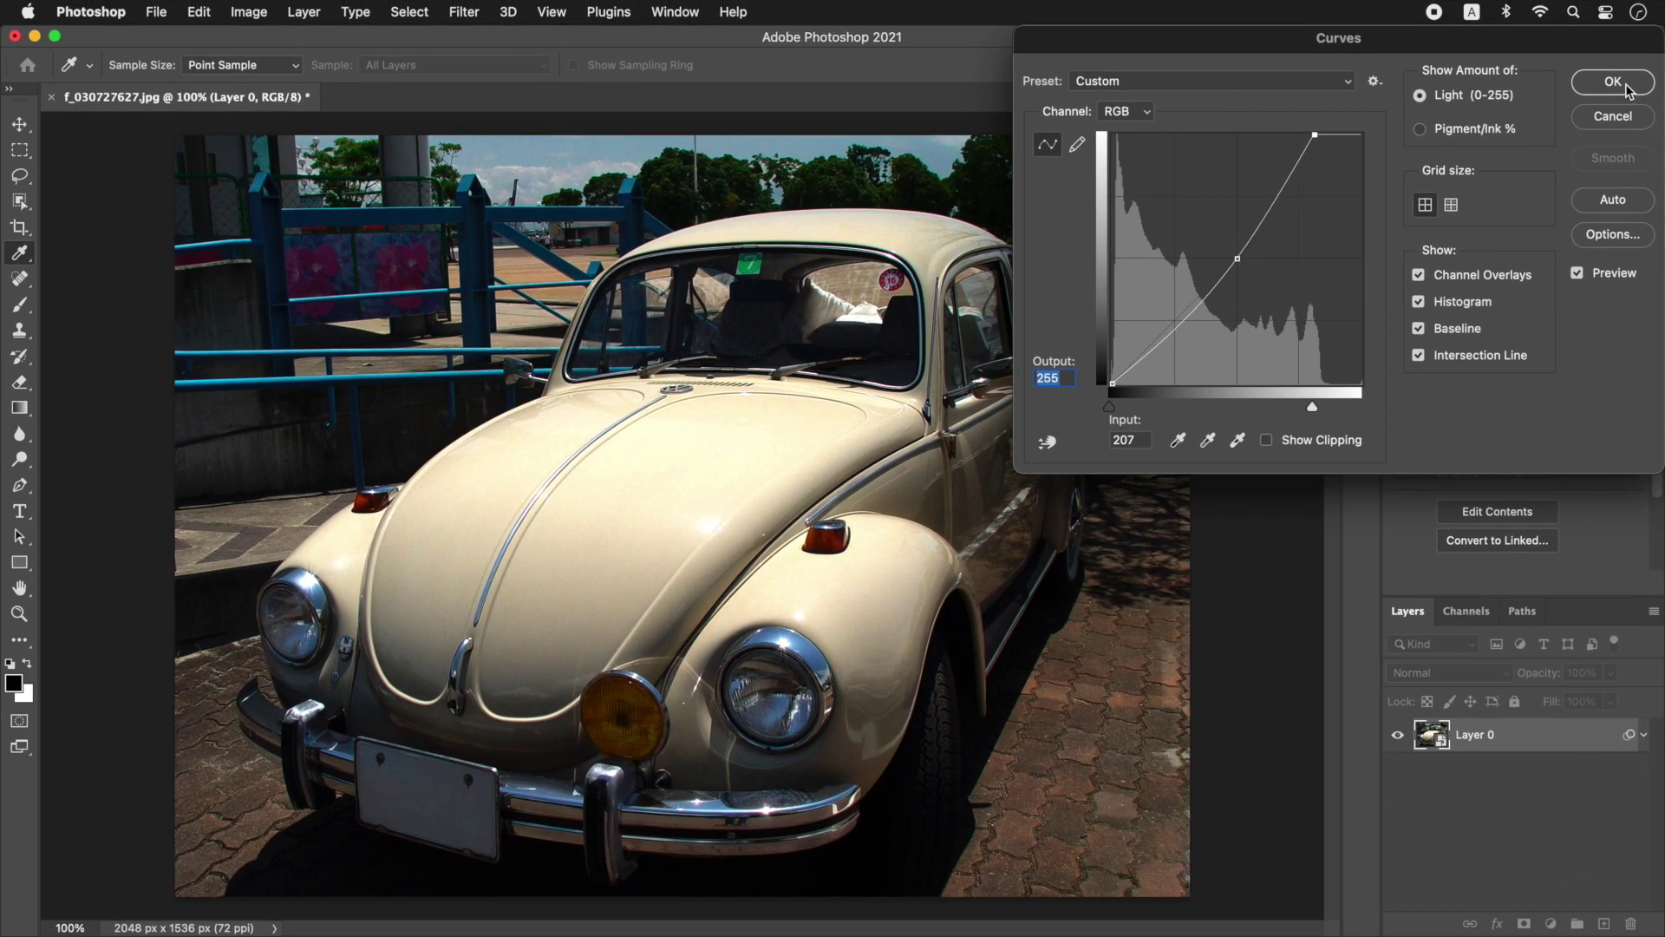
pyautogui.click(1613, 83)
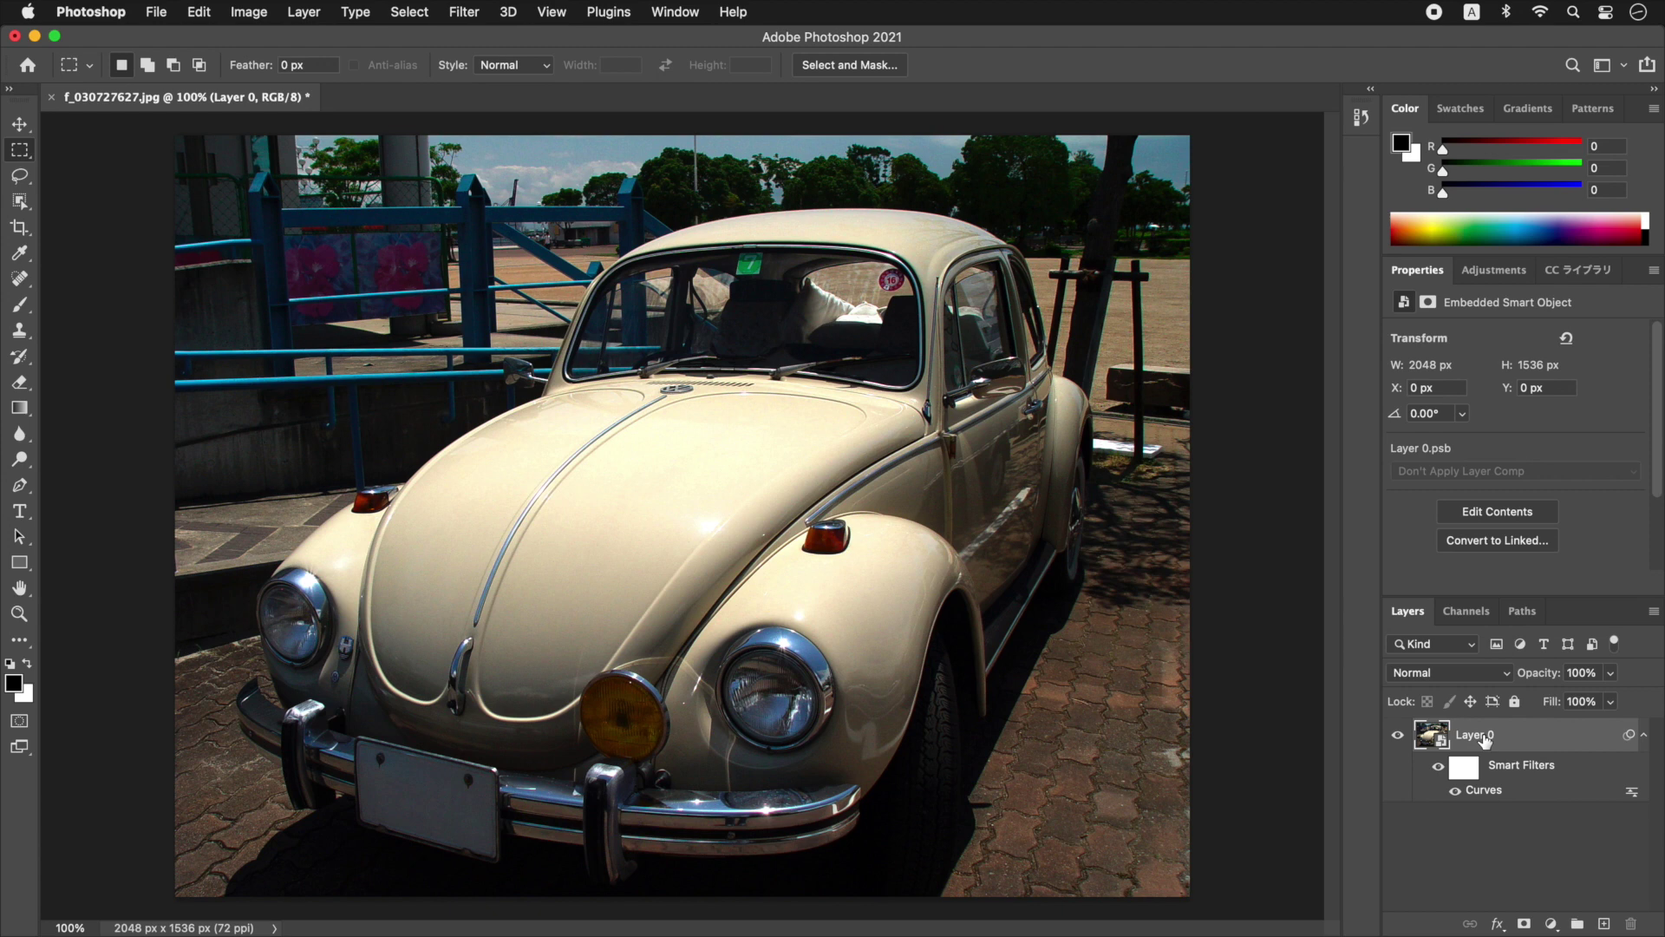
# Apply a Surface Blur filter with a radius of 5 pixels and a threshold of 10 levels.
pyautogui.click(465, 12)
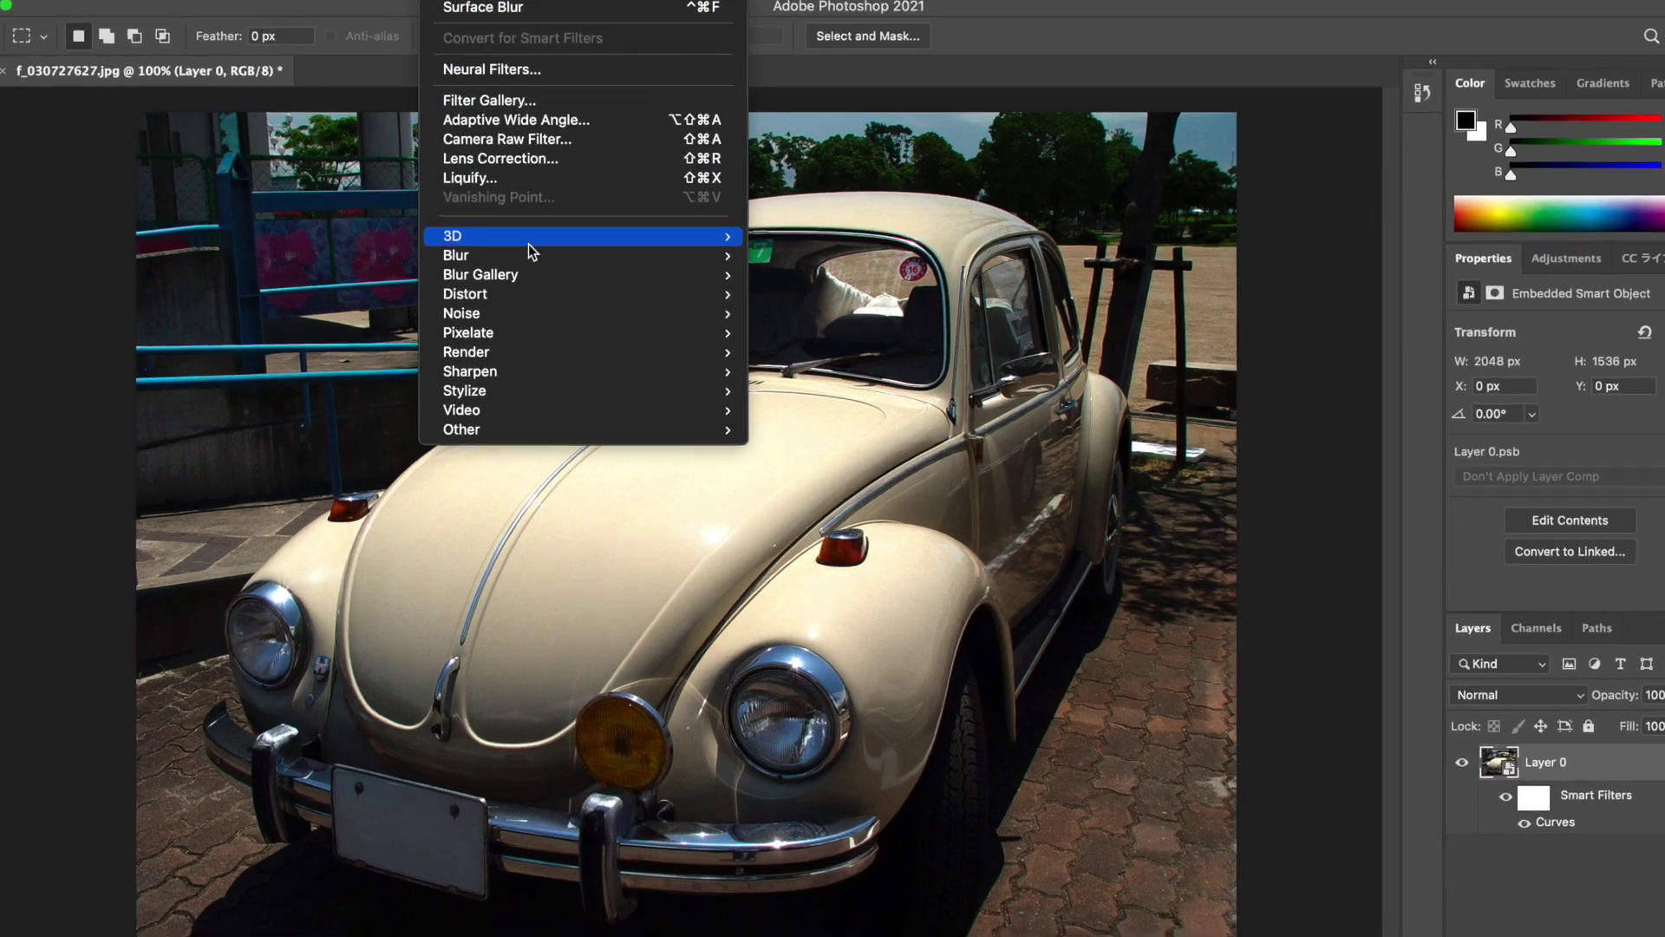
pyautogui.moveTo(525, 267)
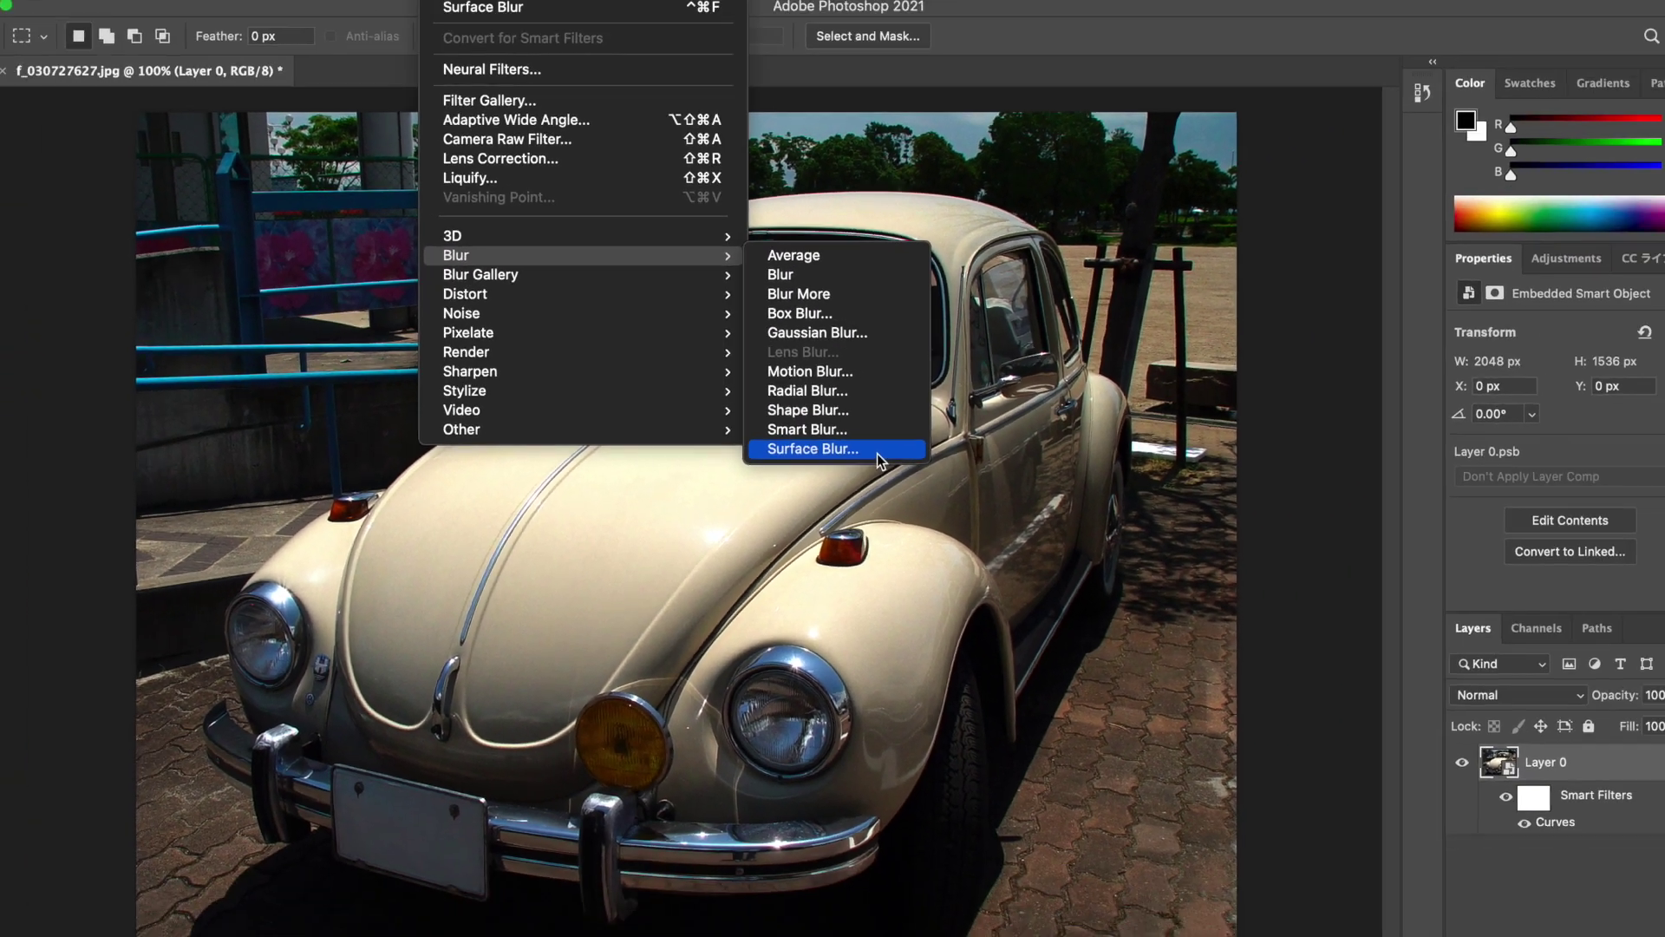
pyautogui.click(1083, 491)
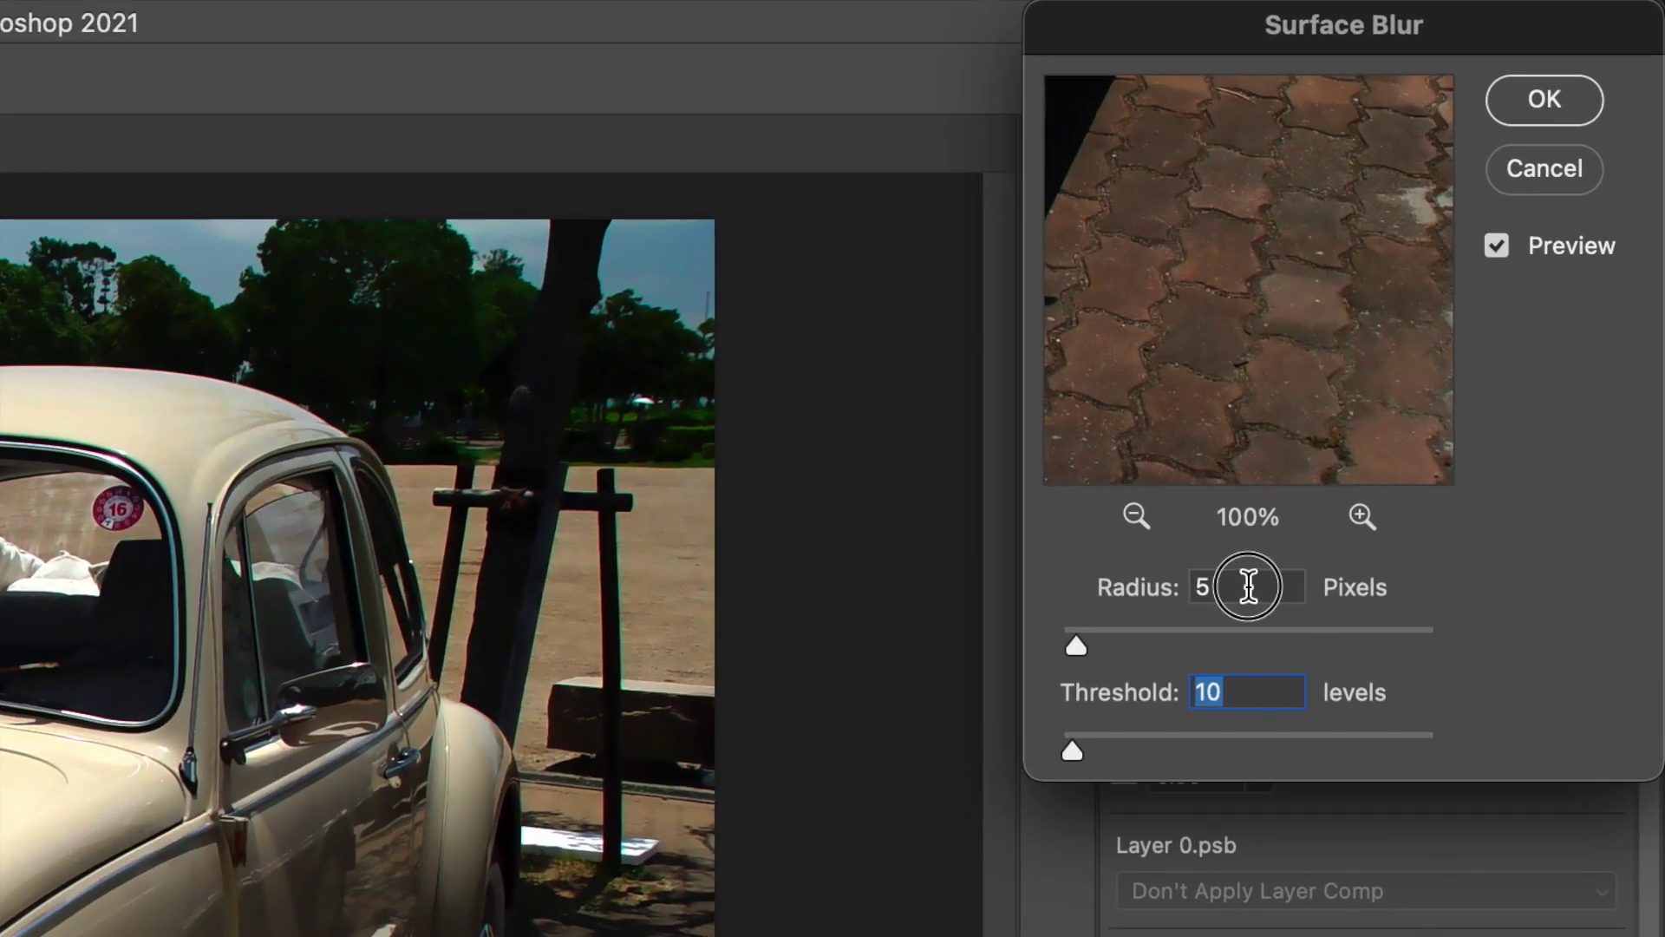
pyautogui.click(1248, 586)
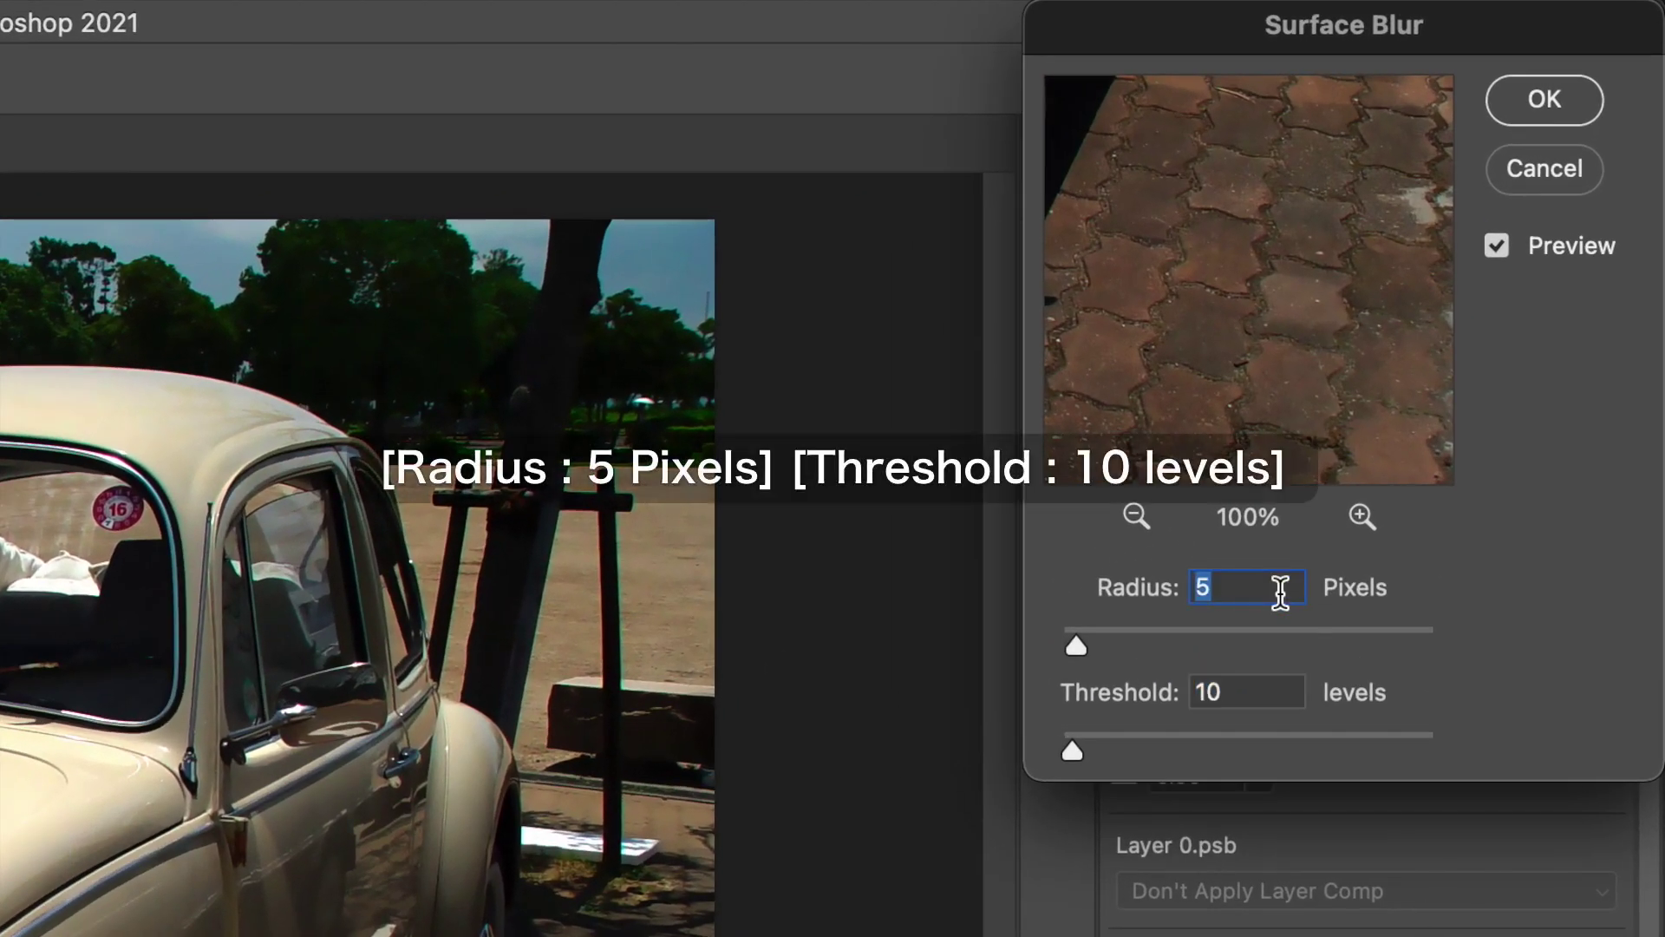
pyautogui.click(1243, 685)
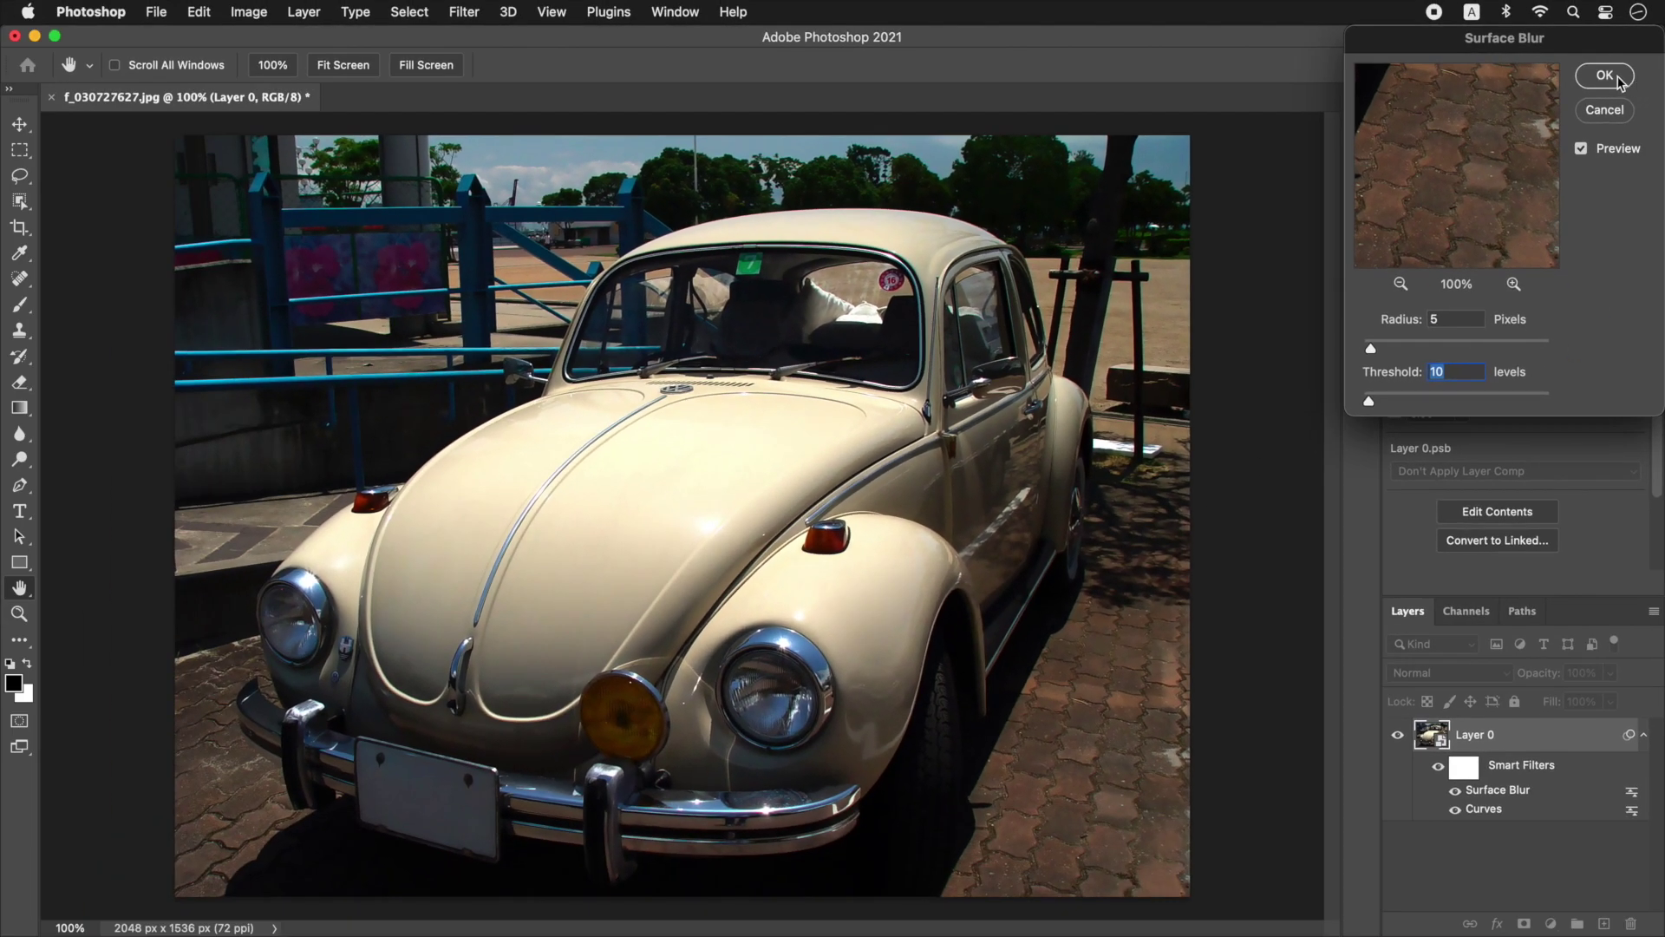
pyautogui.press('Return')
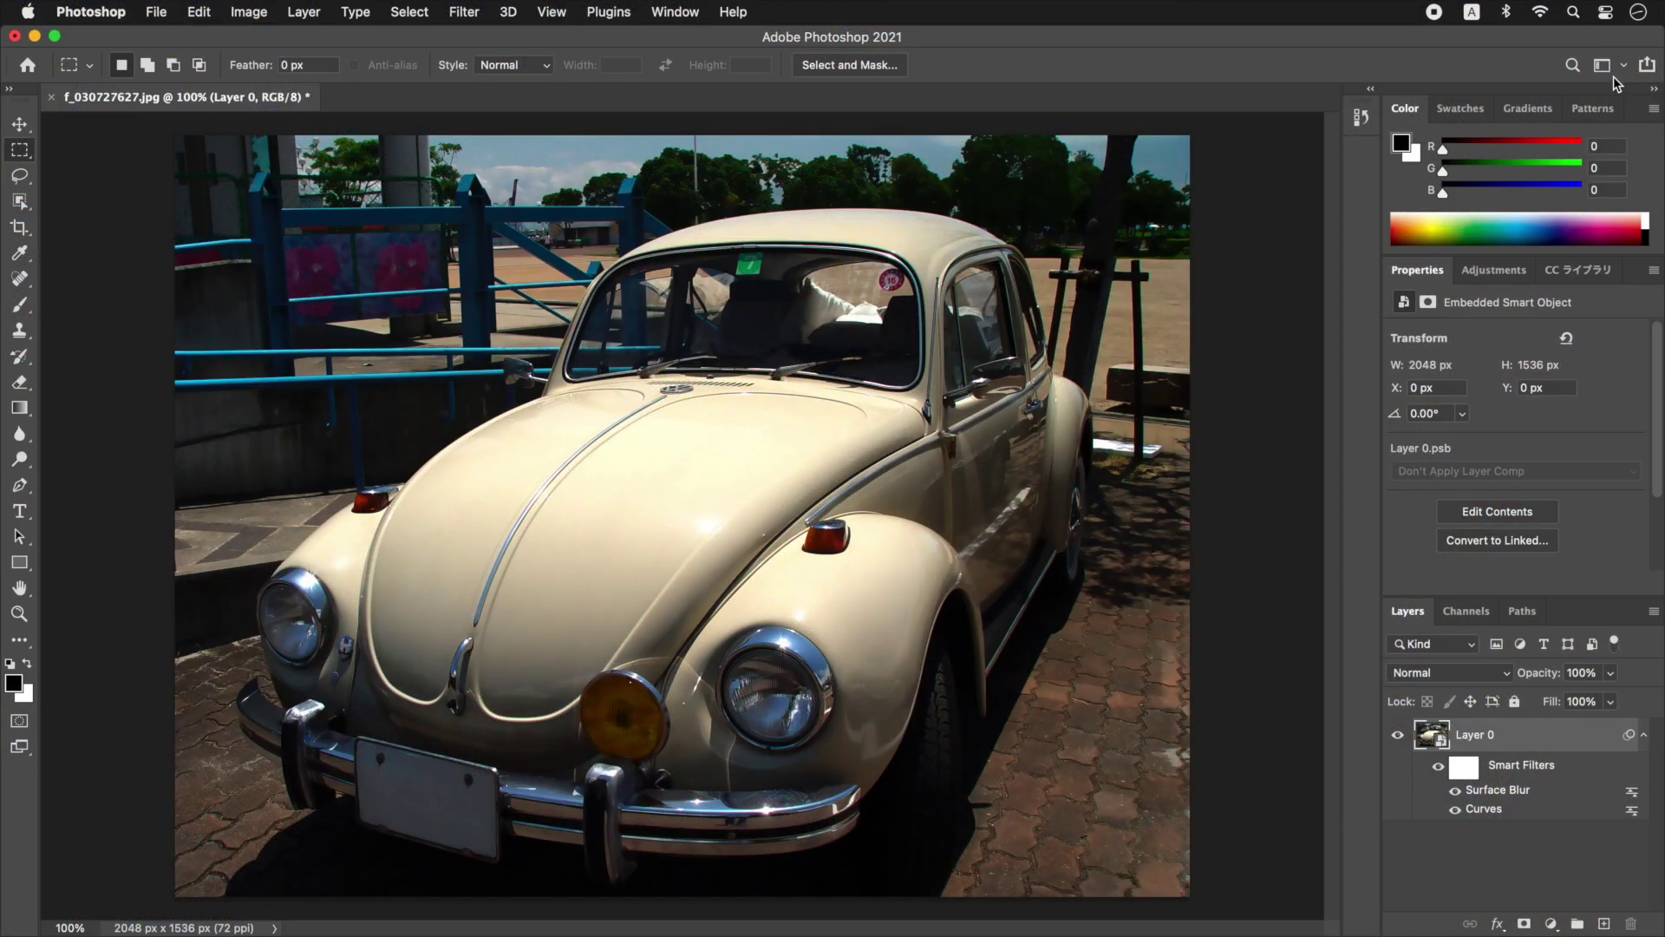
# Apply a Shadows/Highlights adjustment with shadows at 35% amount, 50% tone and 30 px radius, leaving the highlights amount at 0%.
pyautogui.click(246, 14)
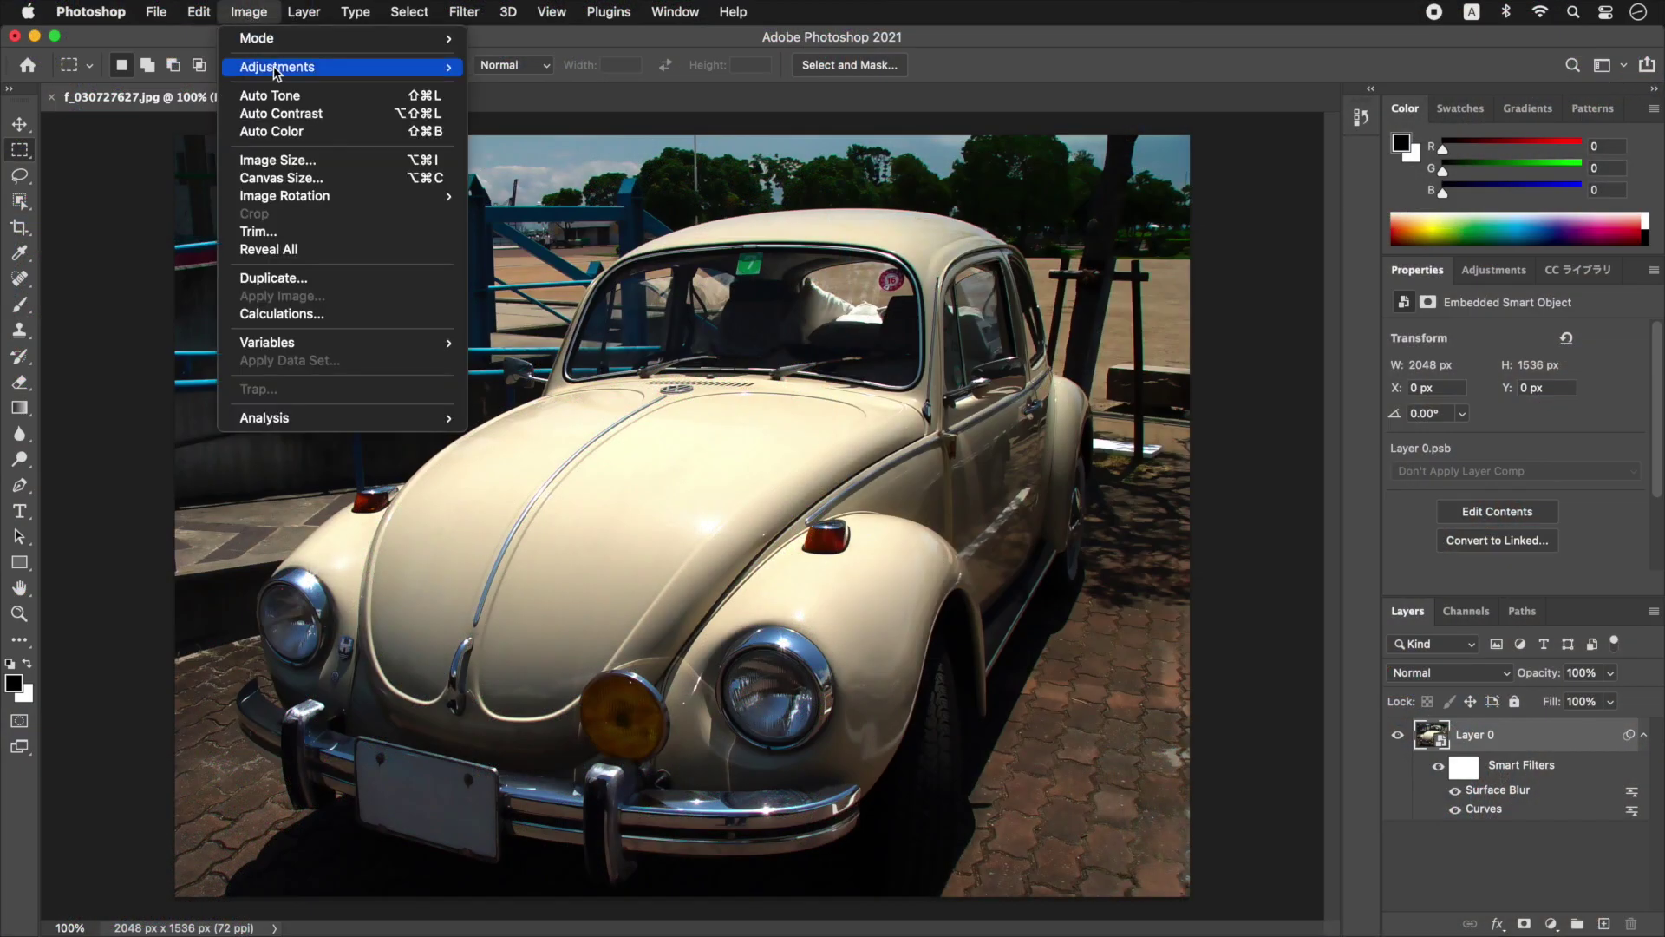
pyautogui.moveTo(425, 67)
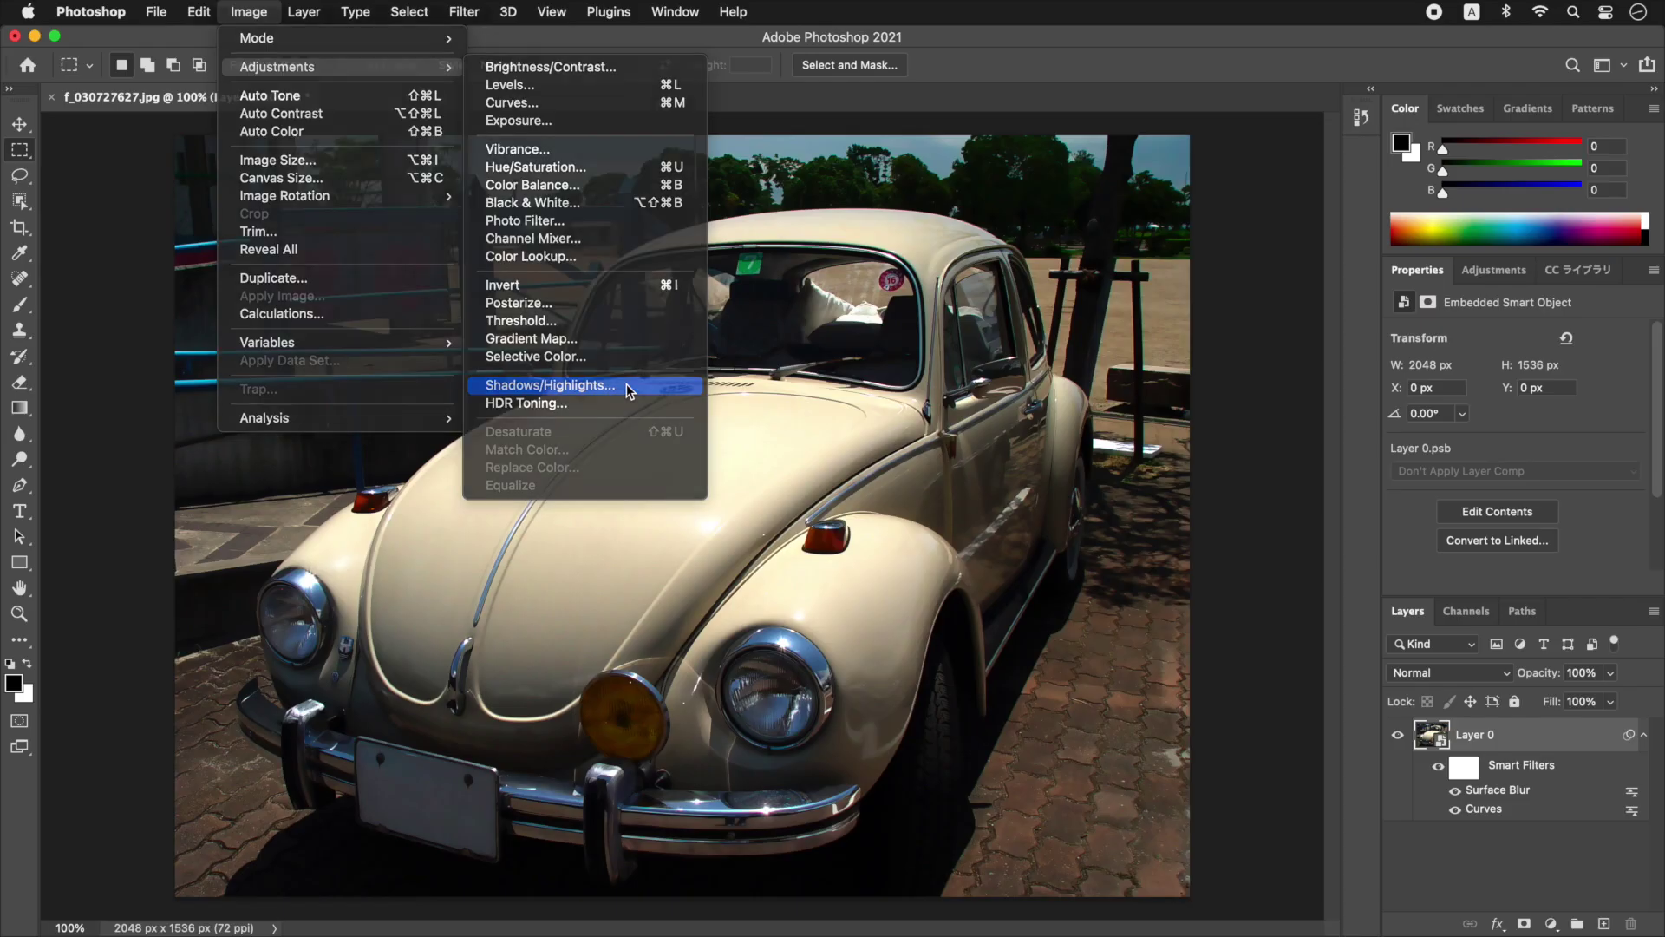
pyautogui.click(1158, 482)
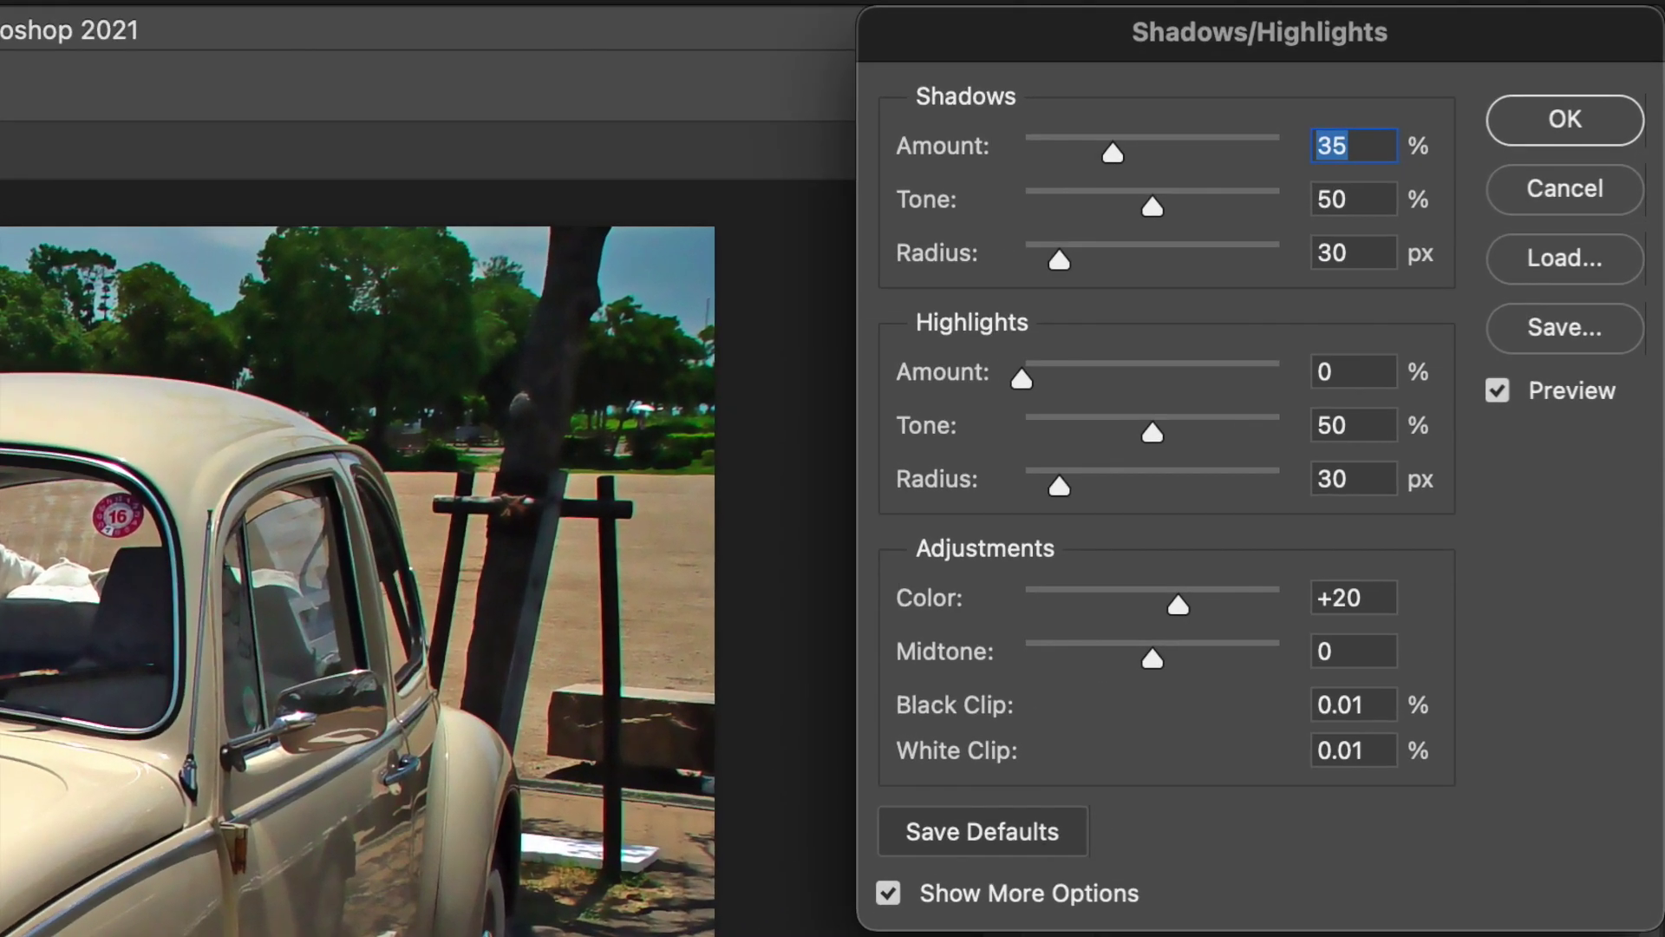
pyautogui.click(1371, 141)
pyautogui.doubleClick(1370, 142)
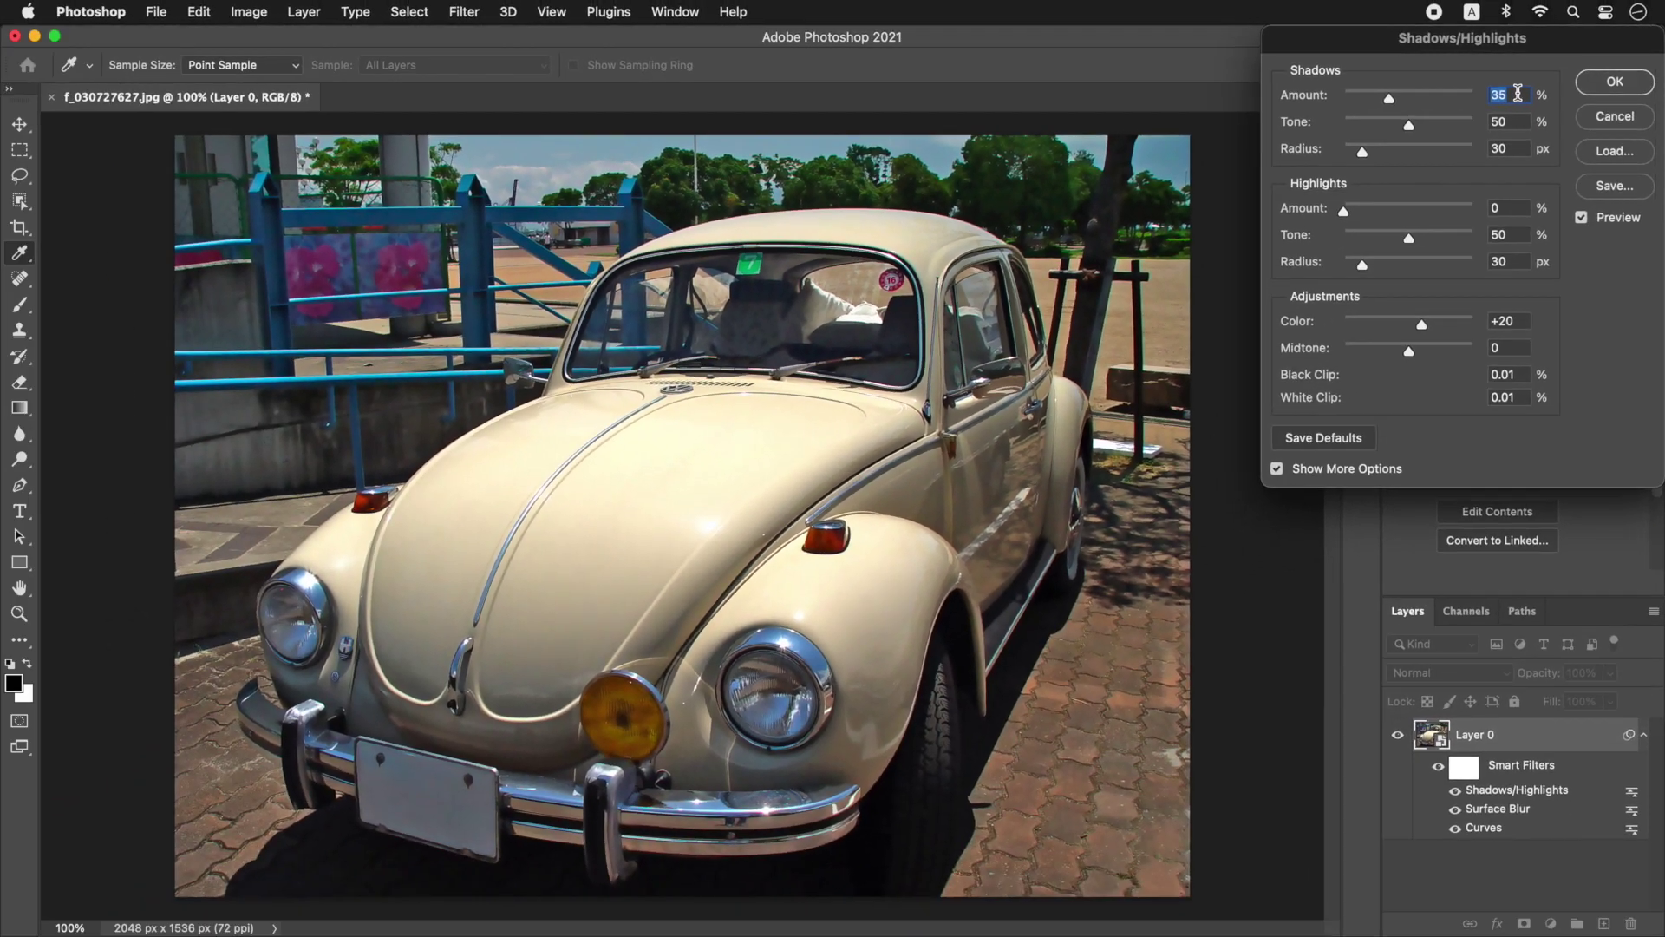
pyautogui.click(1633, 86)
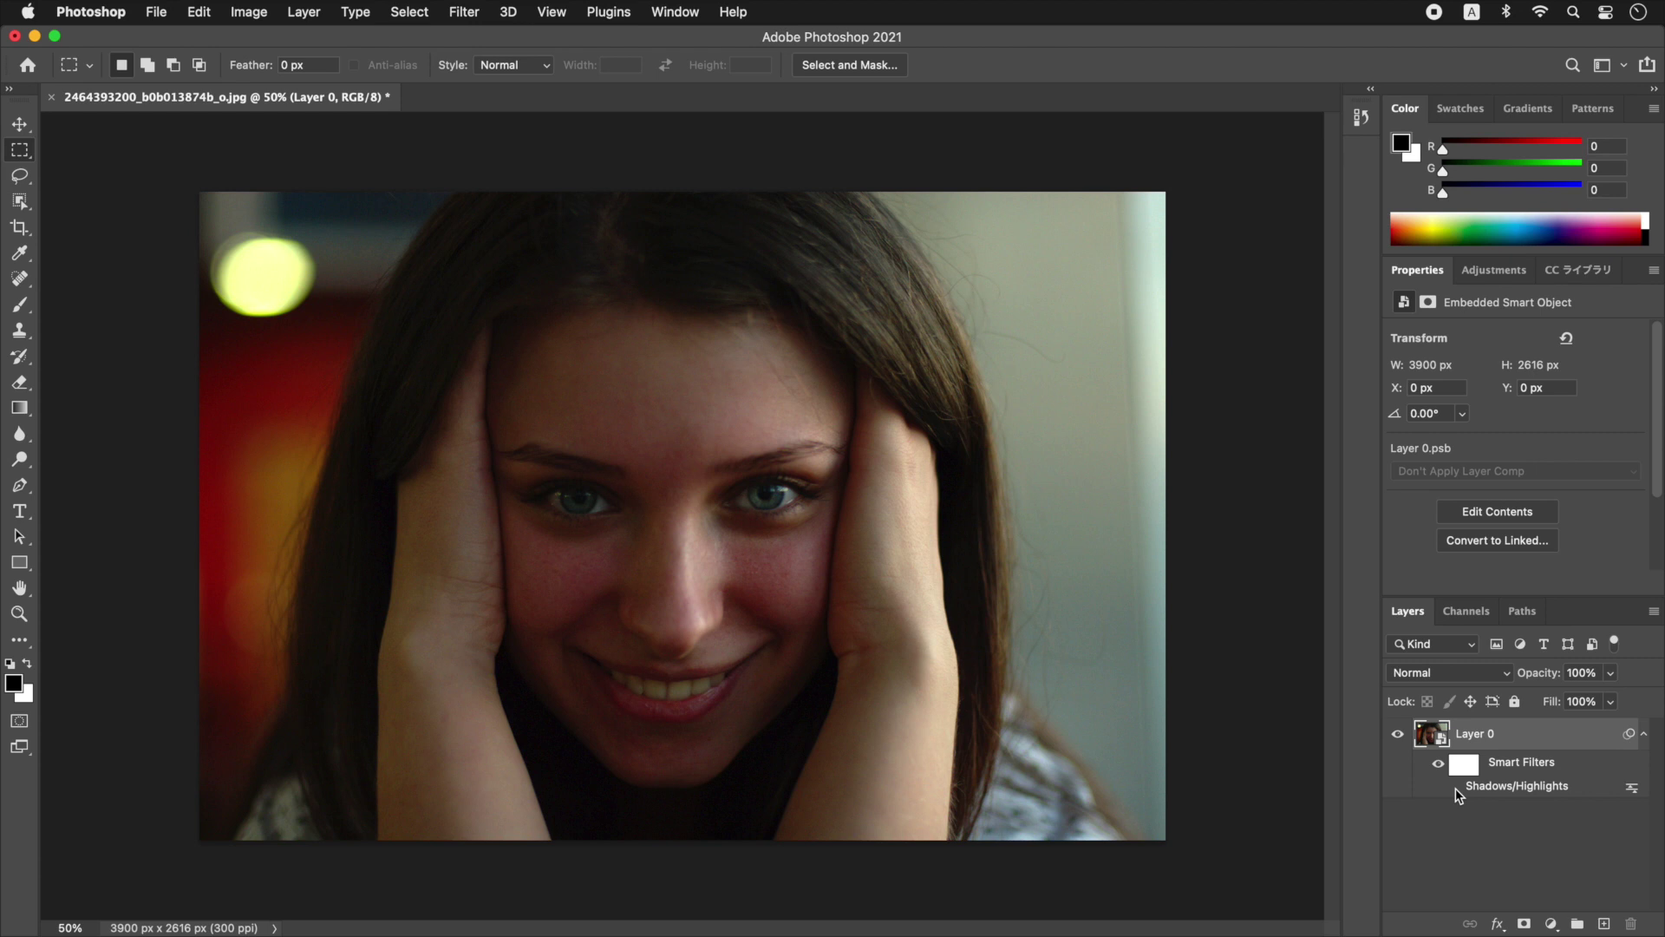
# Turn on the portrait's Shadows/Highlights smart filter and try a higher shadows tone in its settings.
pyautogui.click(1455, 788)
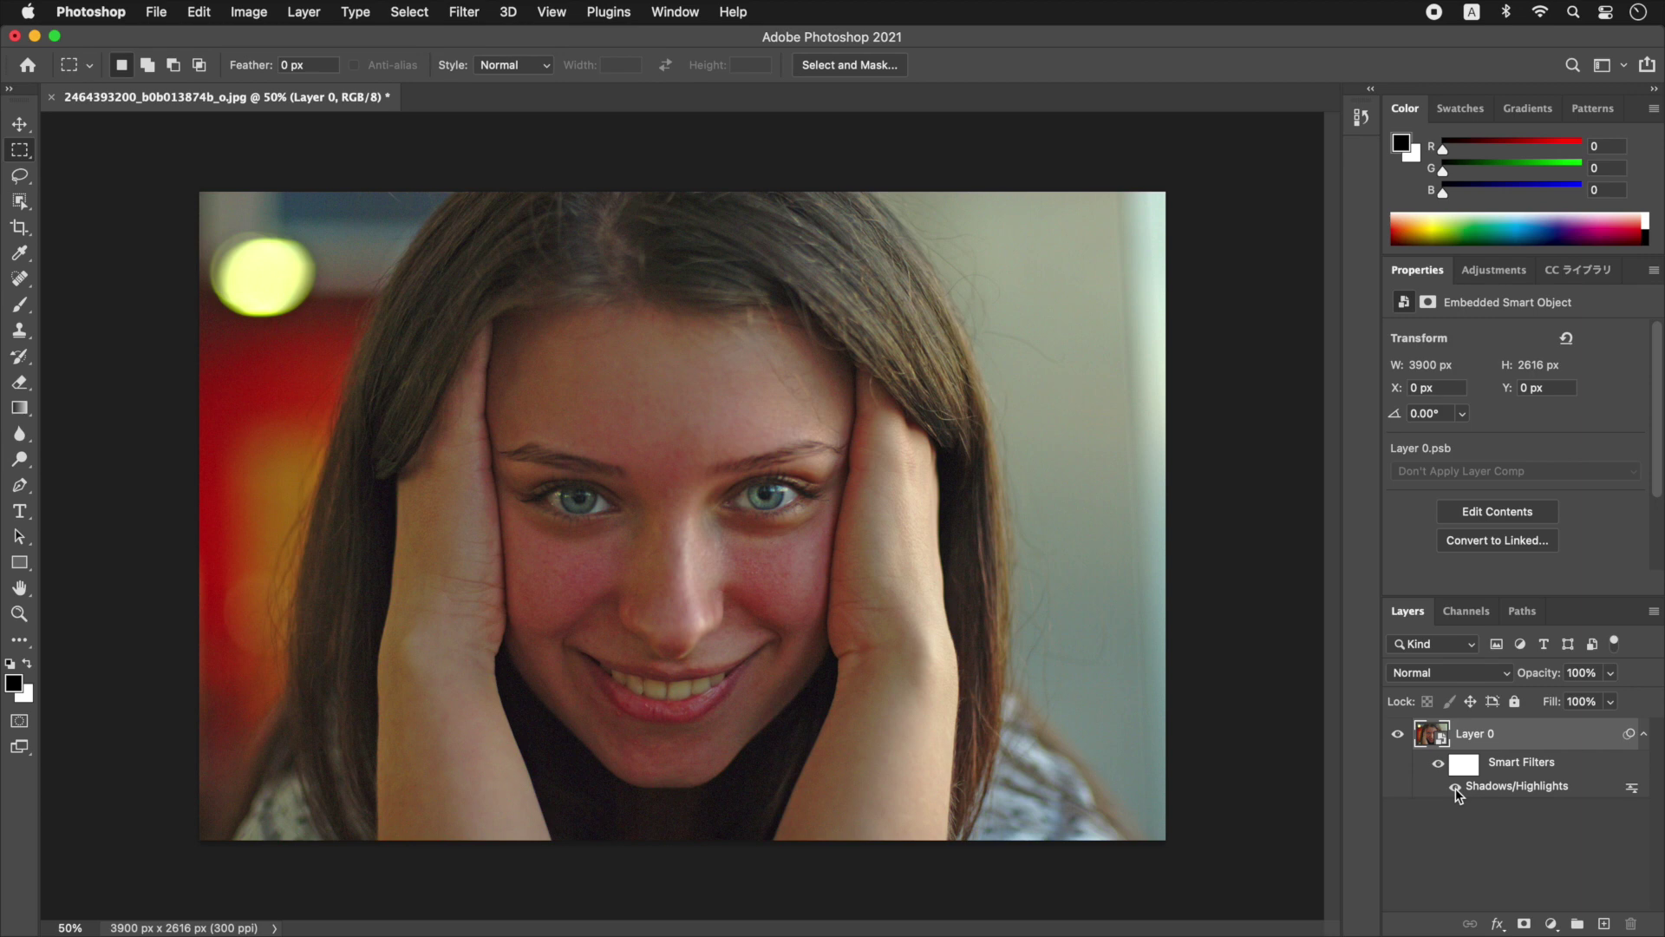
pyautogui.doubleClick(1516, 789)
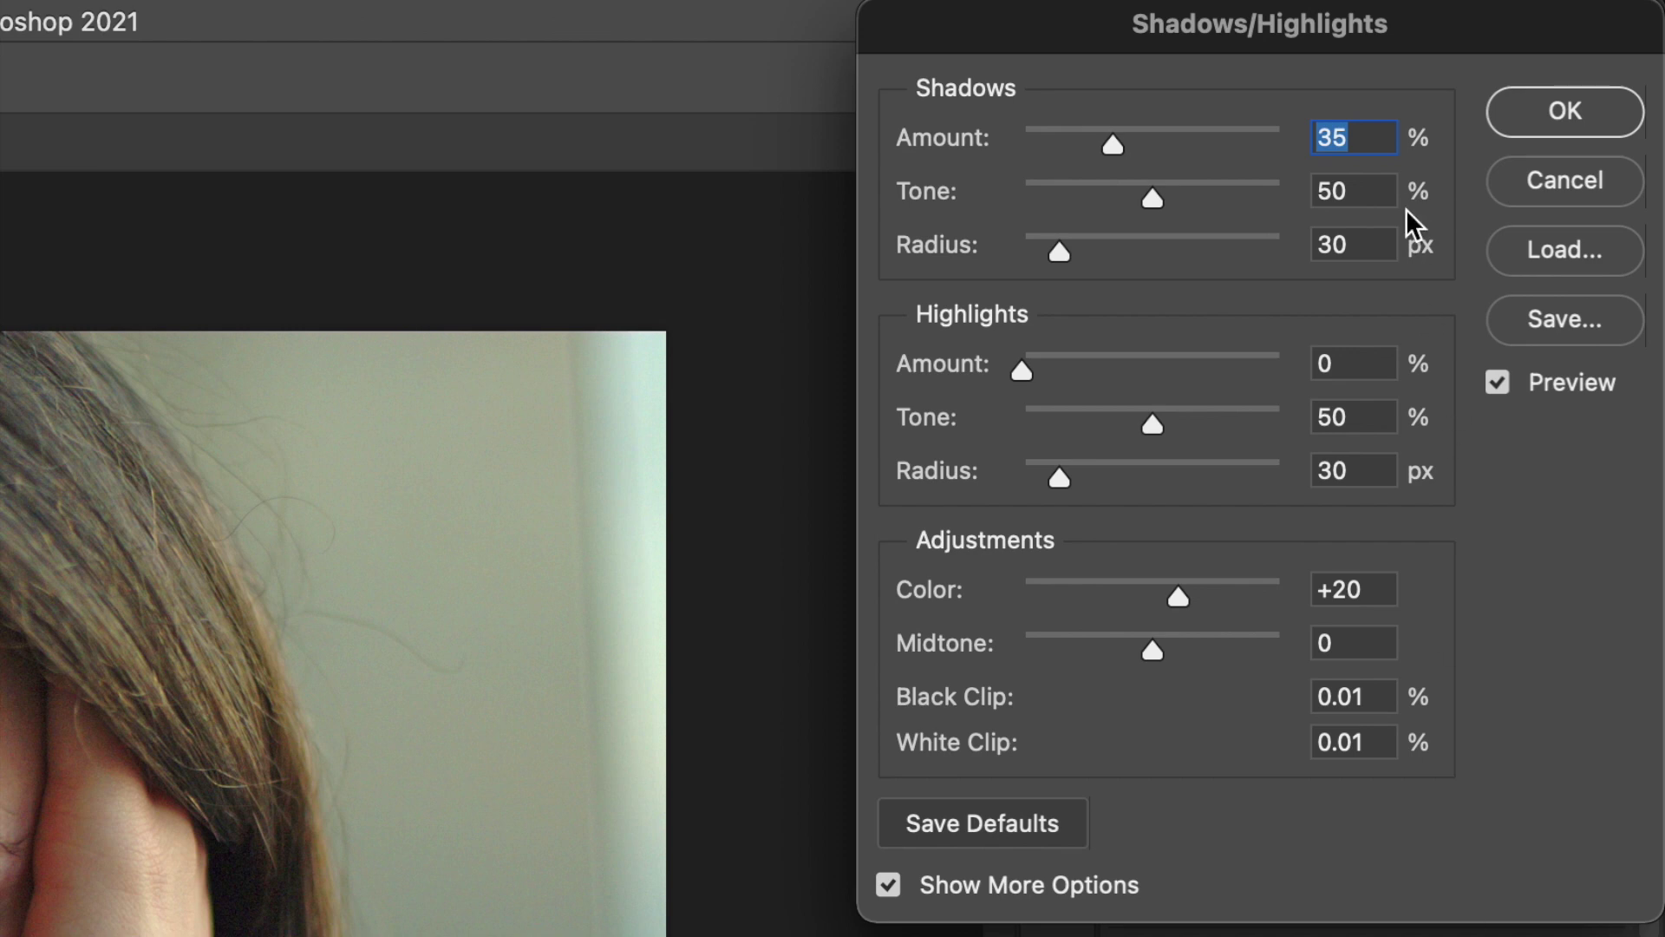
pyautogui.click(1384, 190)
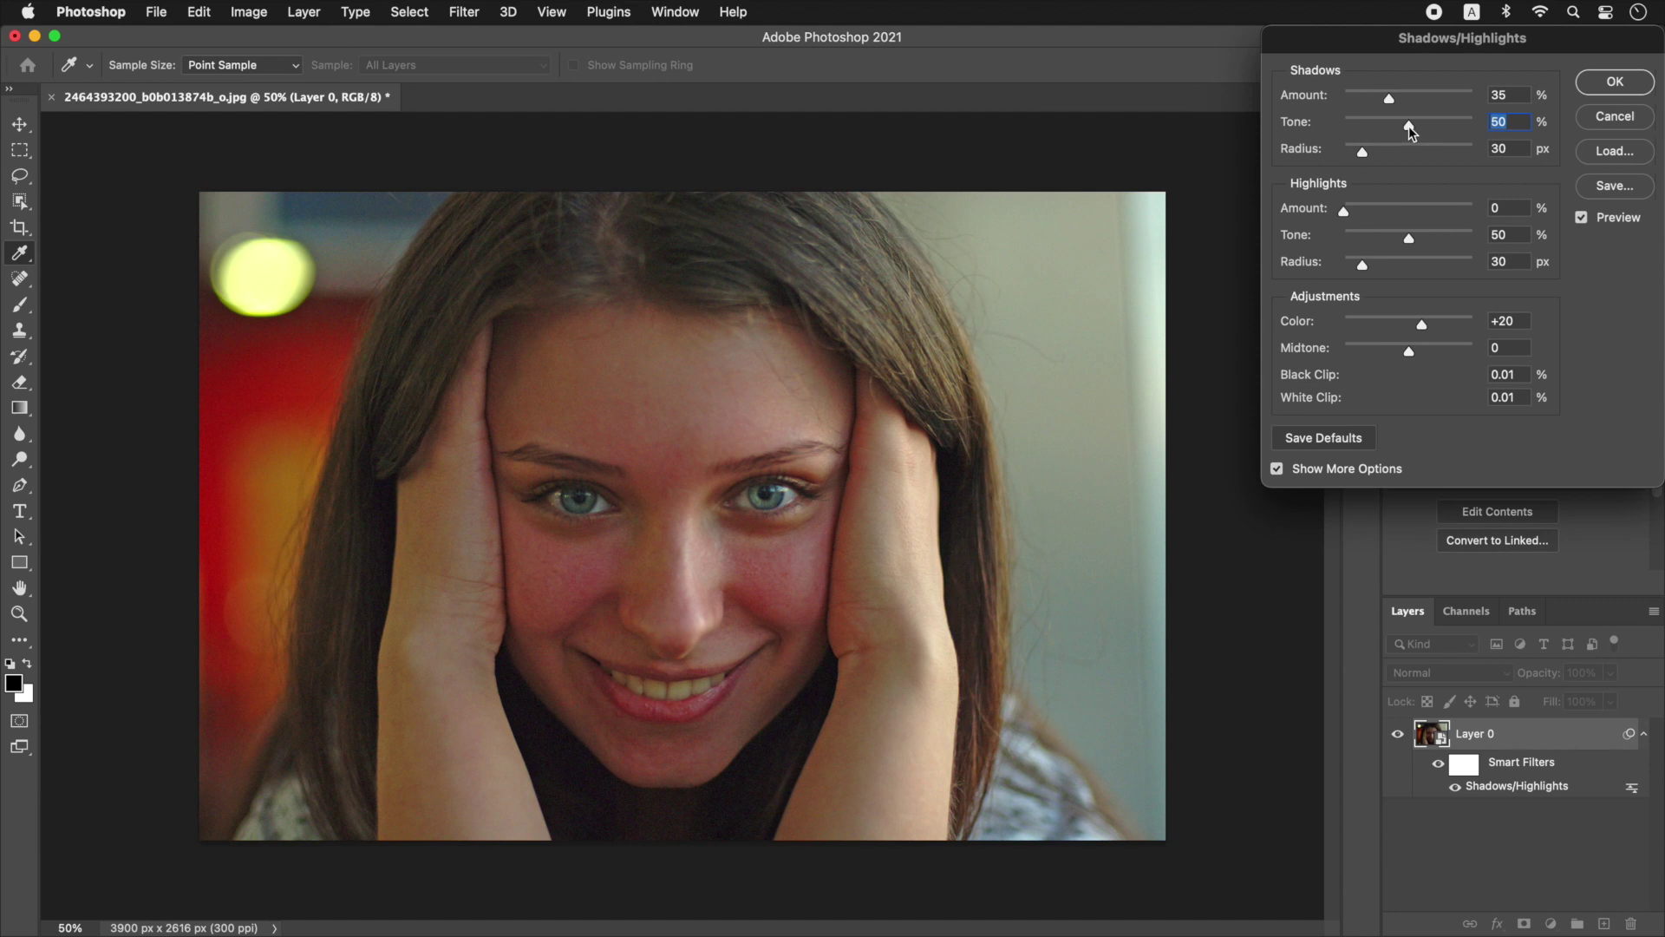
pyautogui.moveTo(1409, 126); pyautogui.dragTo(1445, 131)
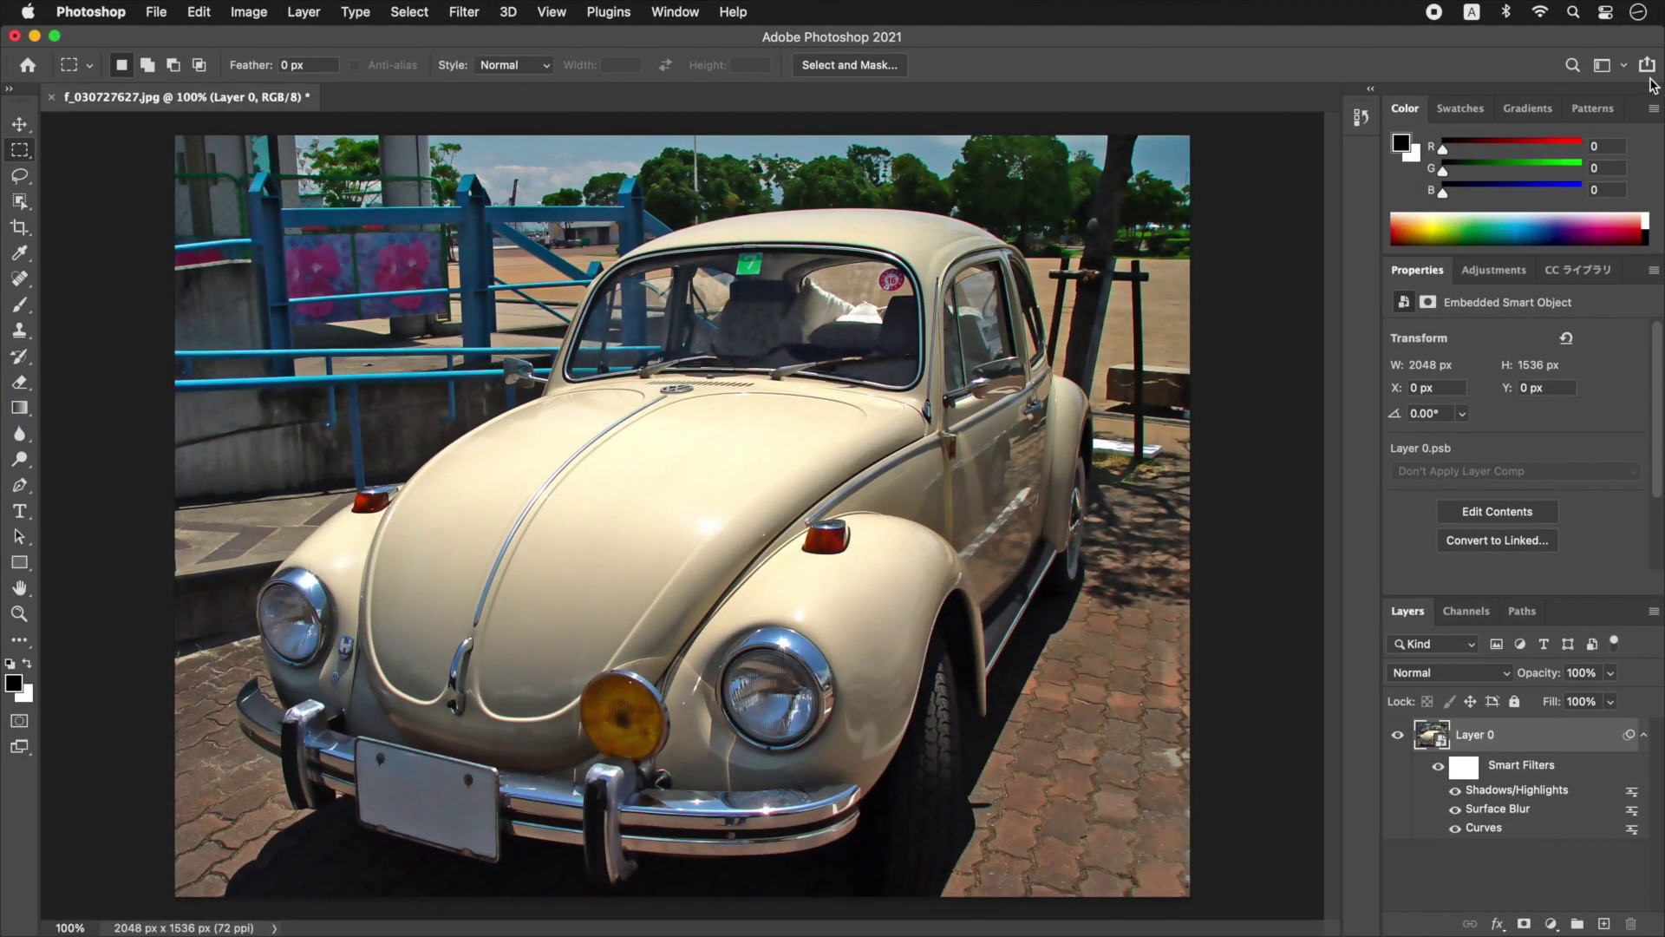
# Apply a Black & White adjustment with the Default preset to the car layer.
pyautogui.click(246, 15)
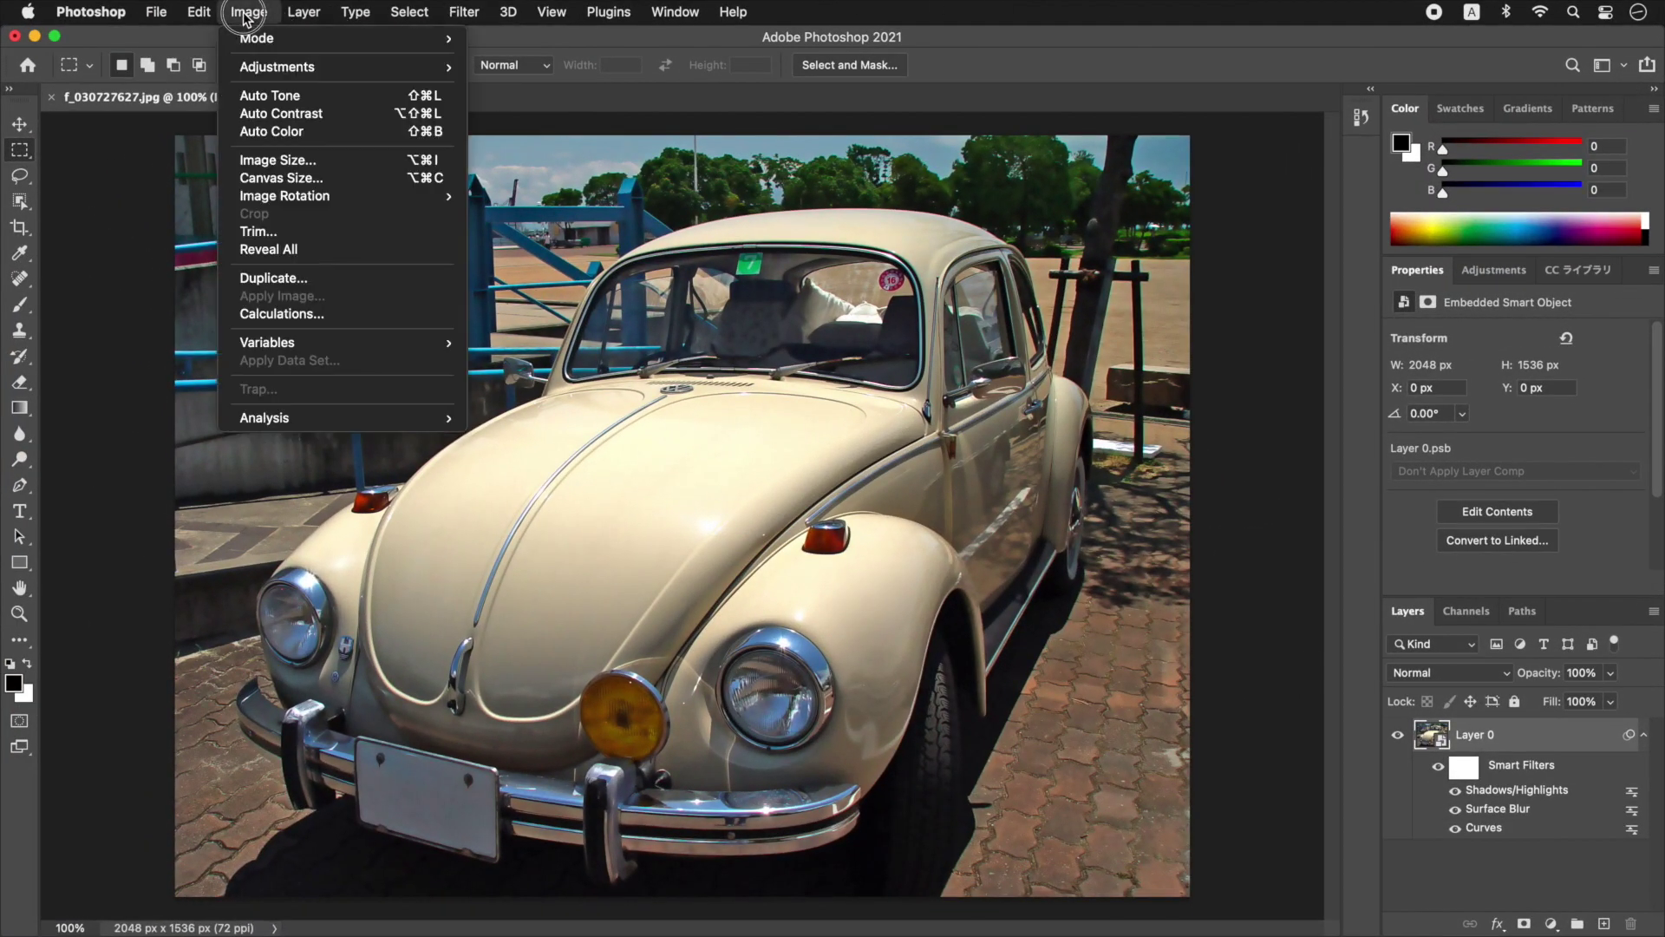
pyautogui.moveTo(276, 66)
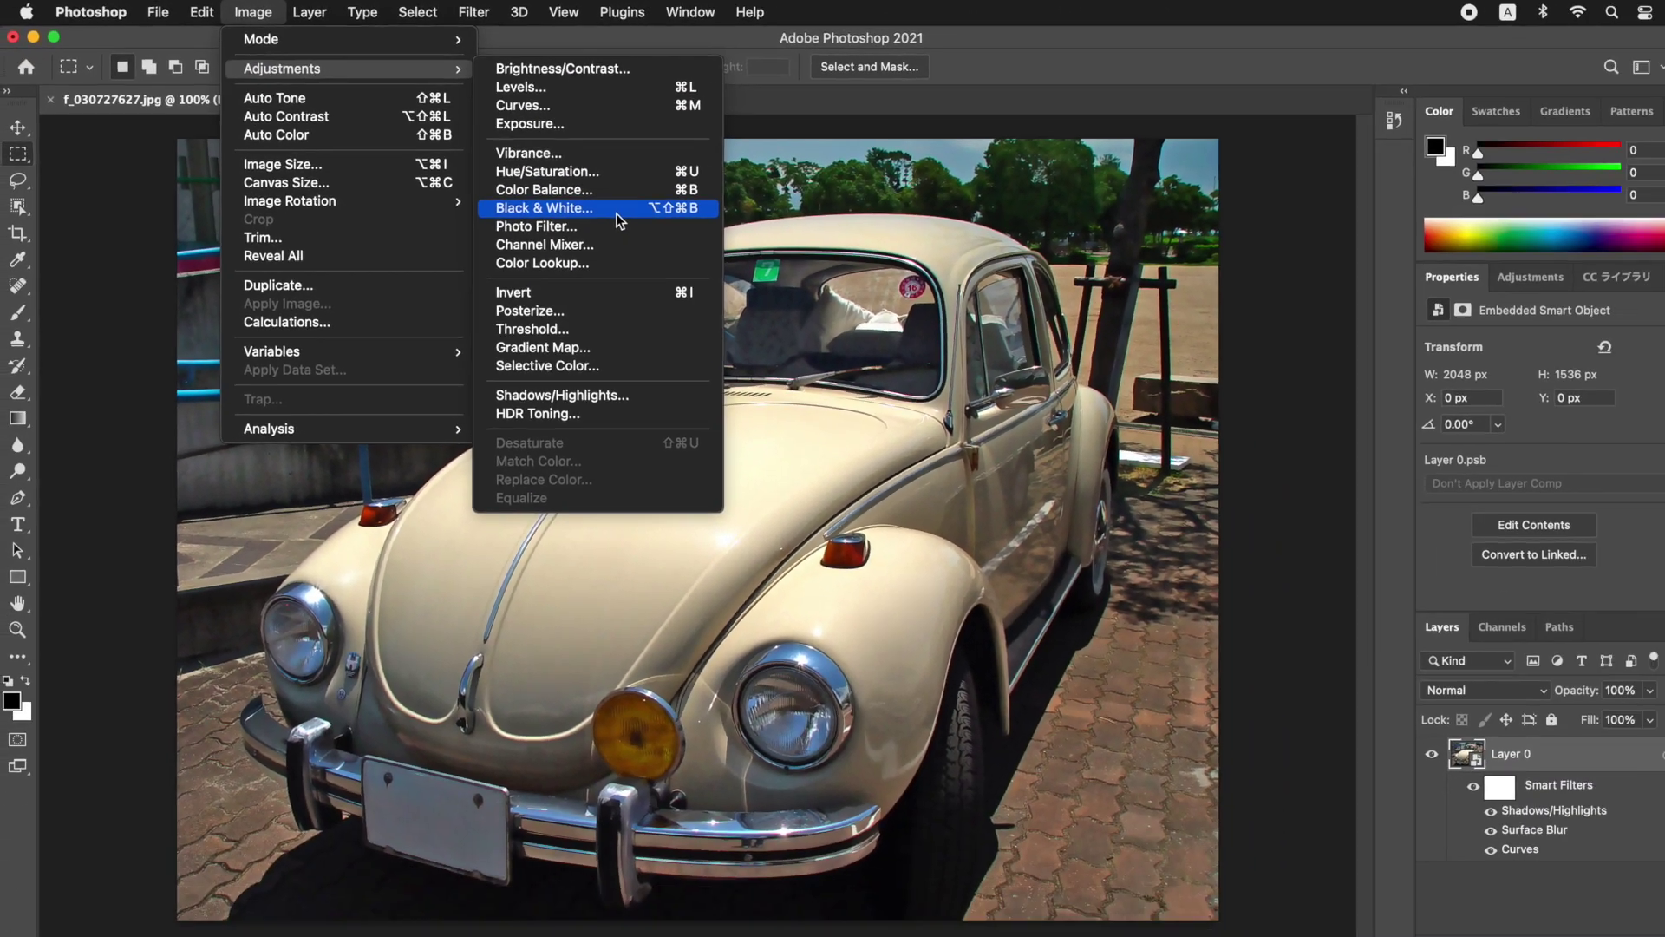
pyautogui.click(1118, 416)
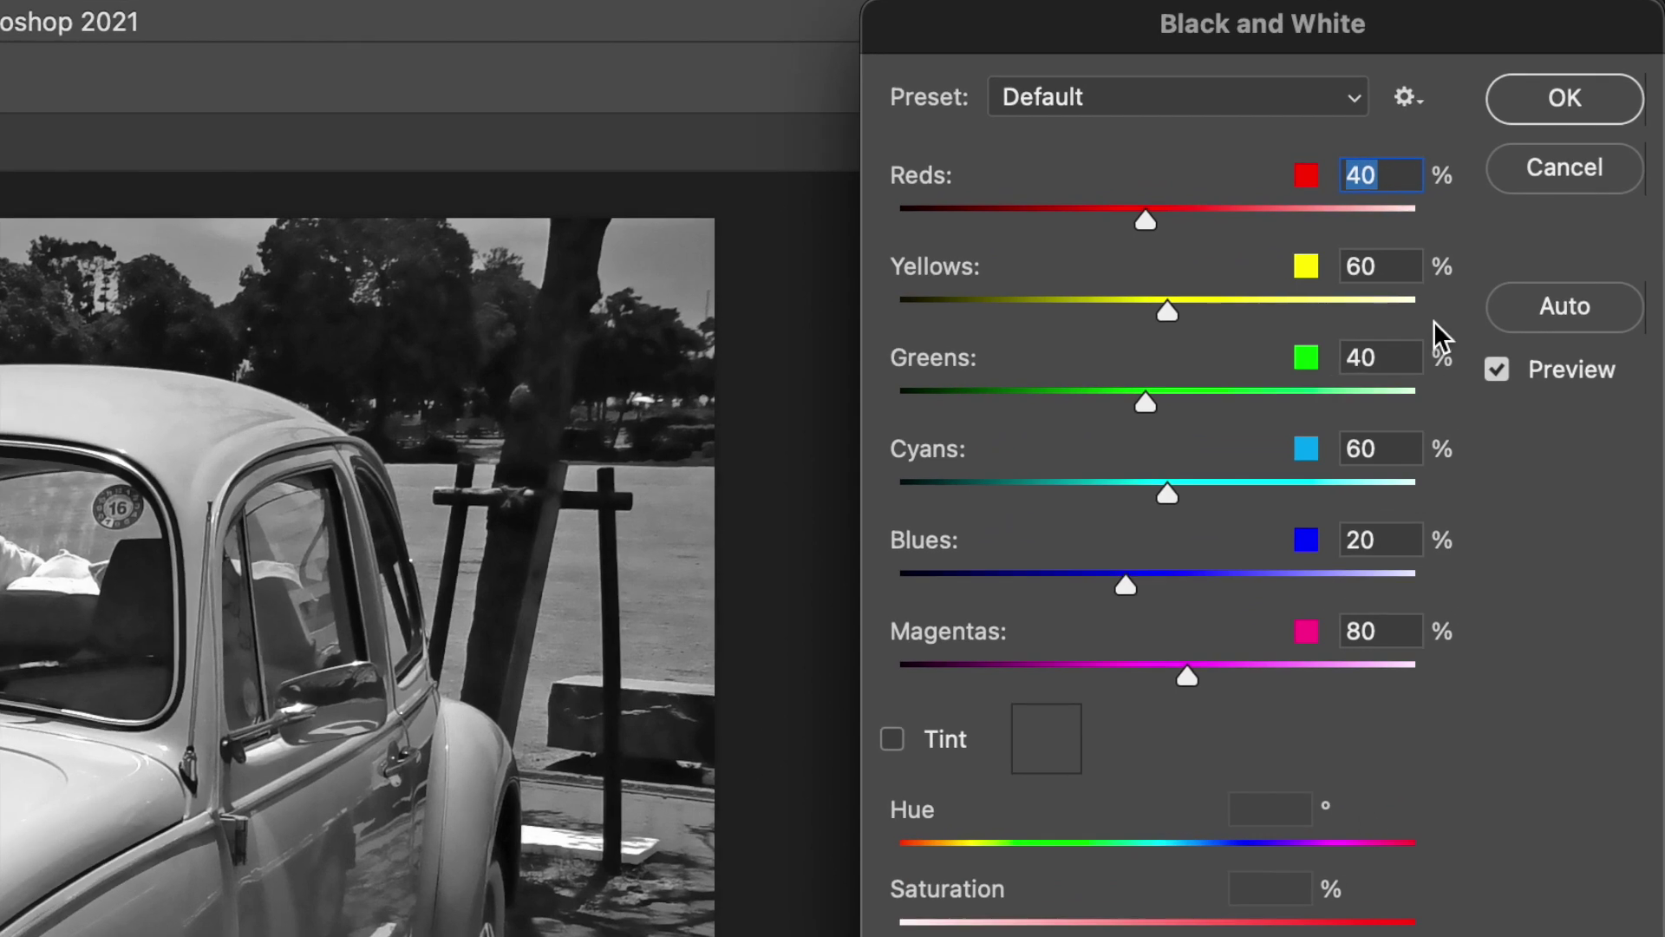
pyautogui.click(1355, 98)
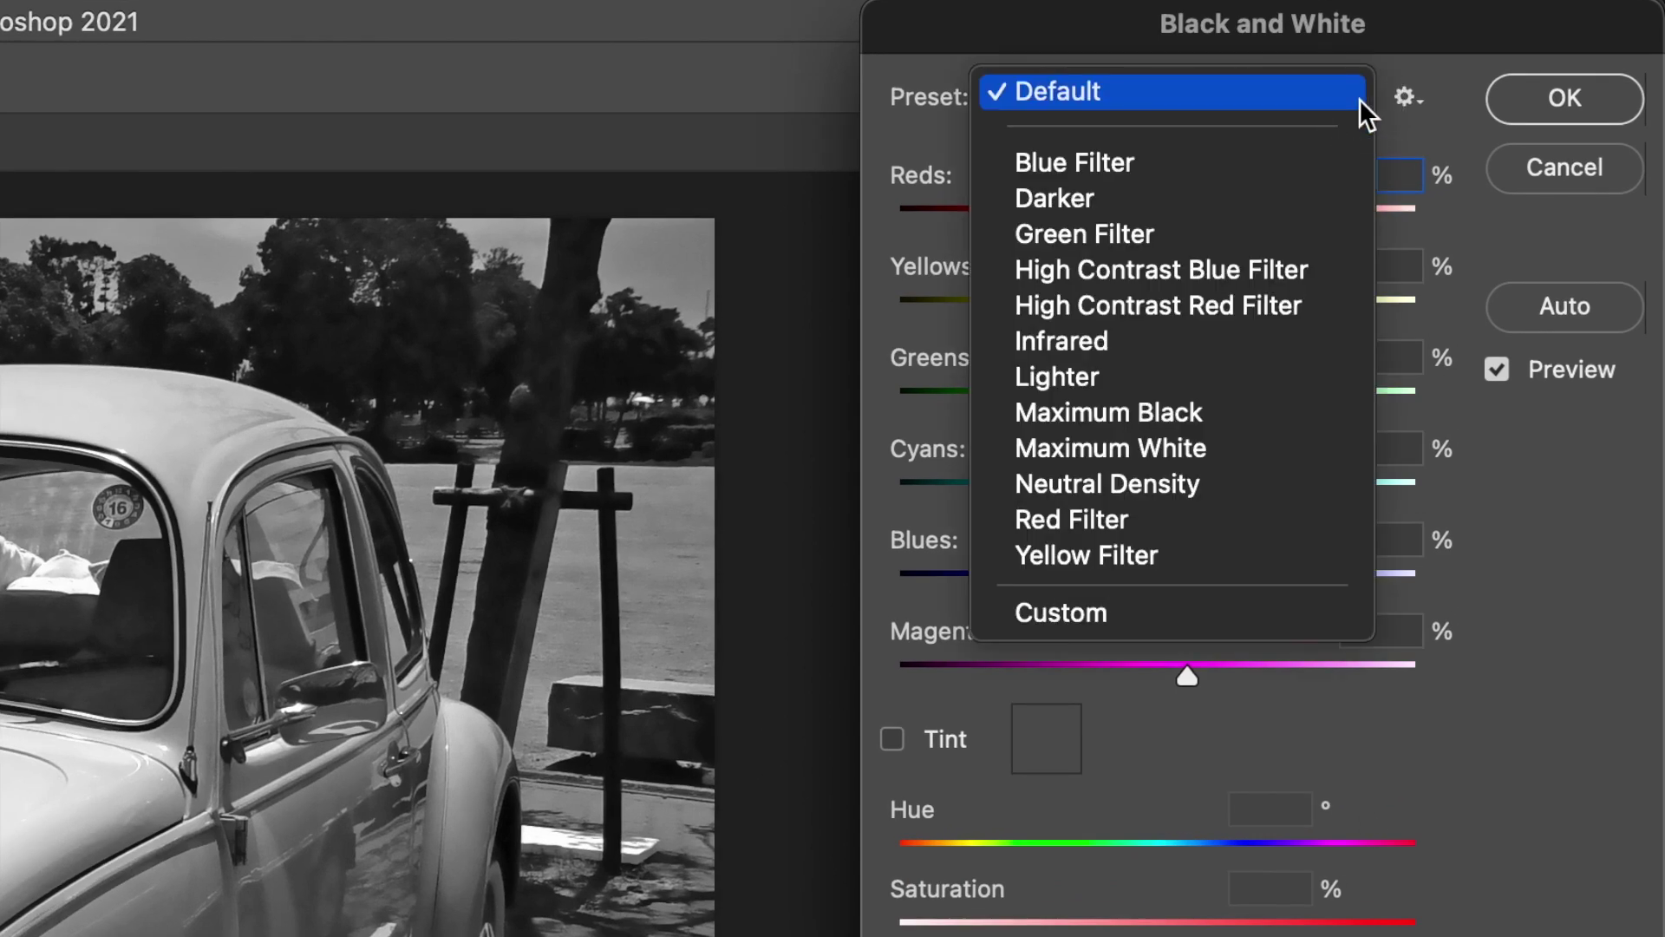
pyautogui.click(1360, 98)
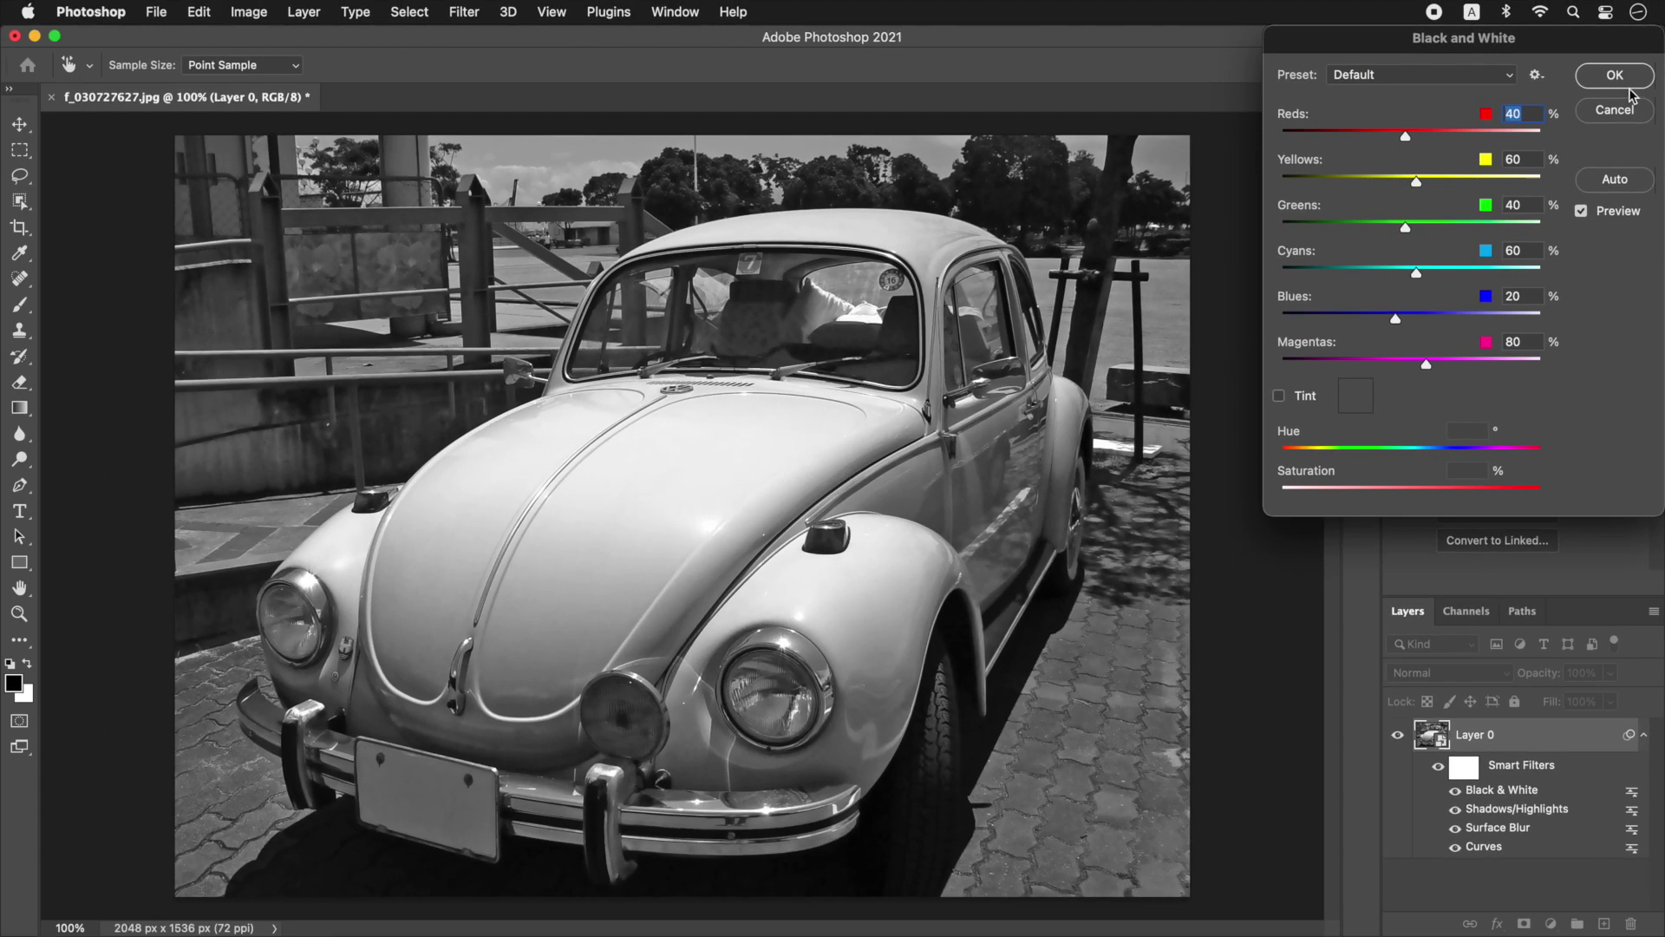
pyautogui.click(1630, 84)
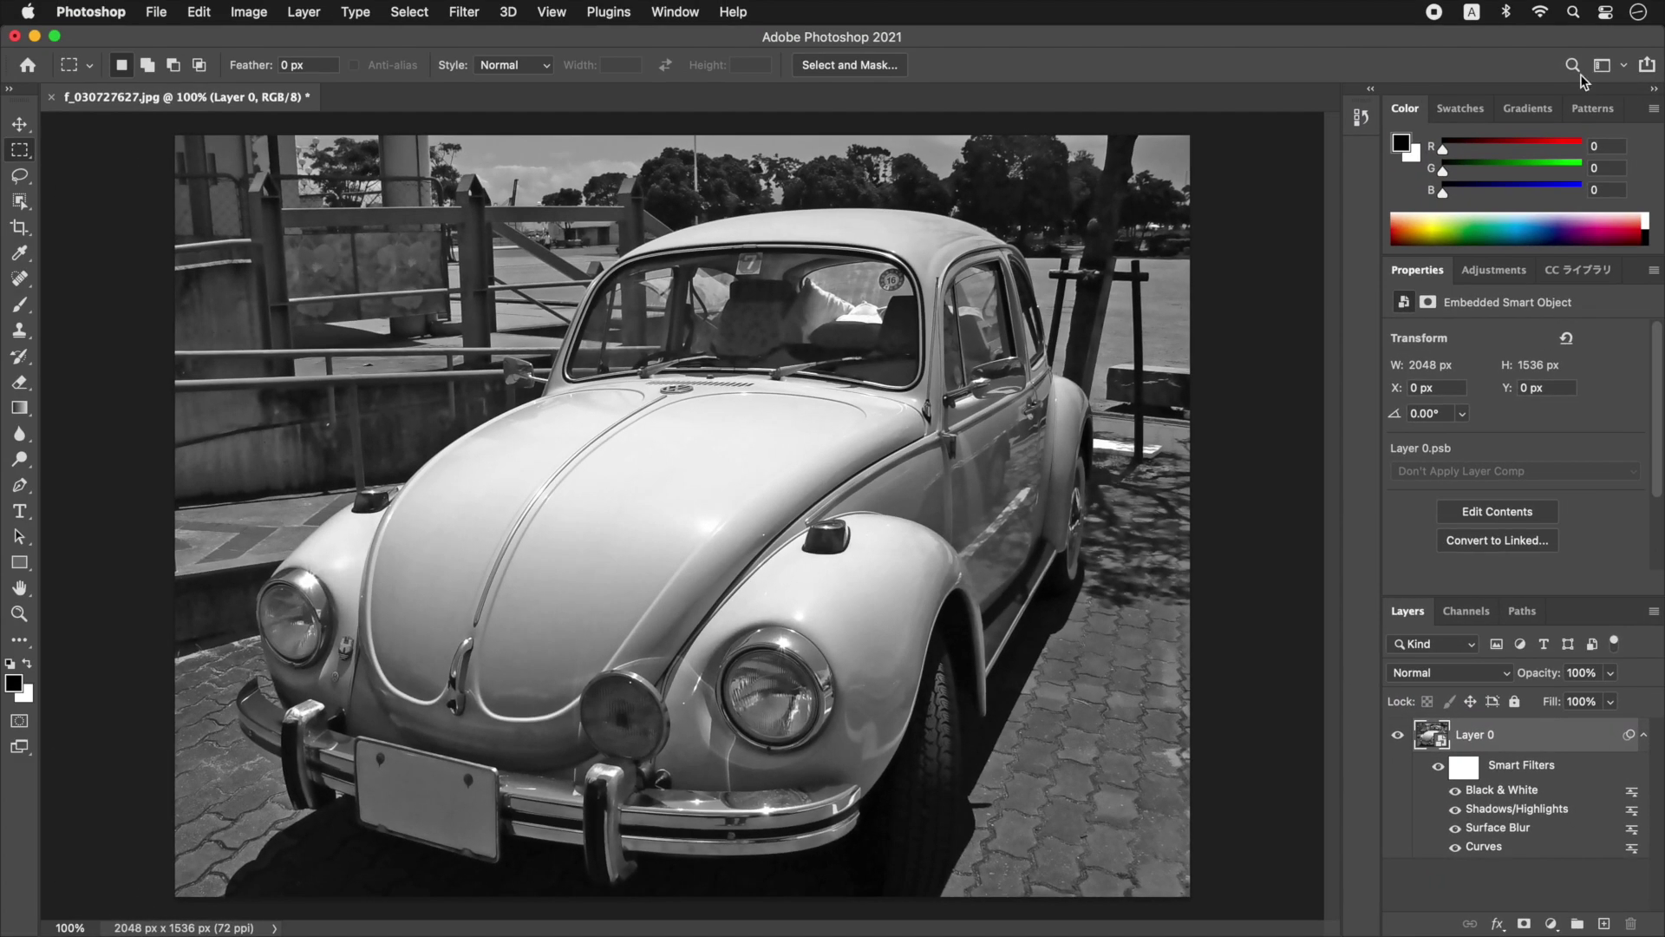
# Convert the filtered car layer to a new smart object and rename it "coloring".
pyautogui.click(303, 12)
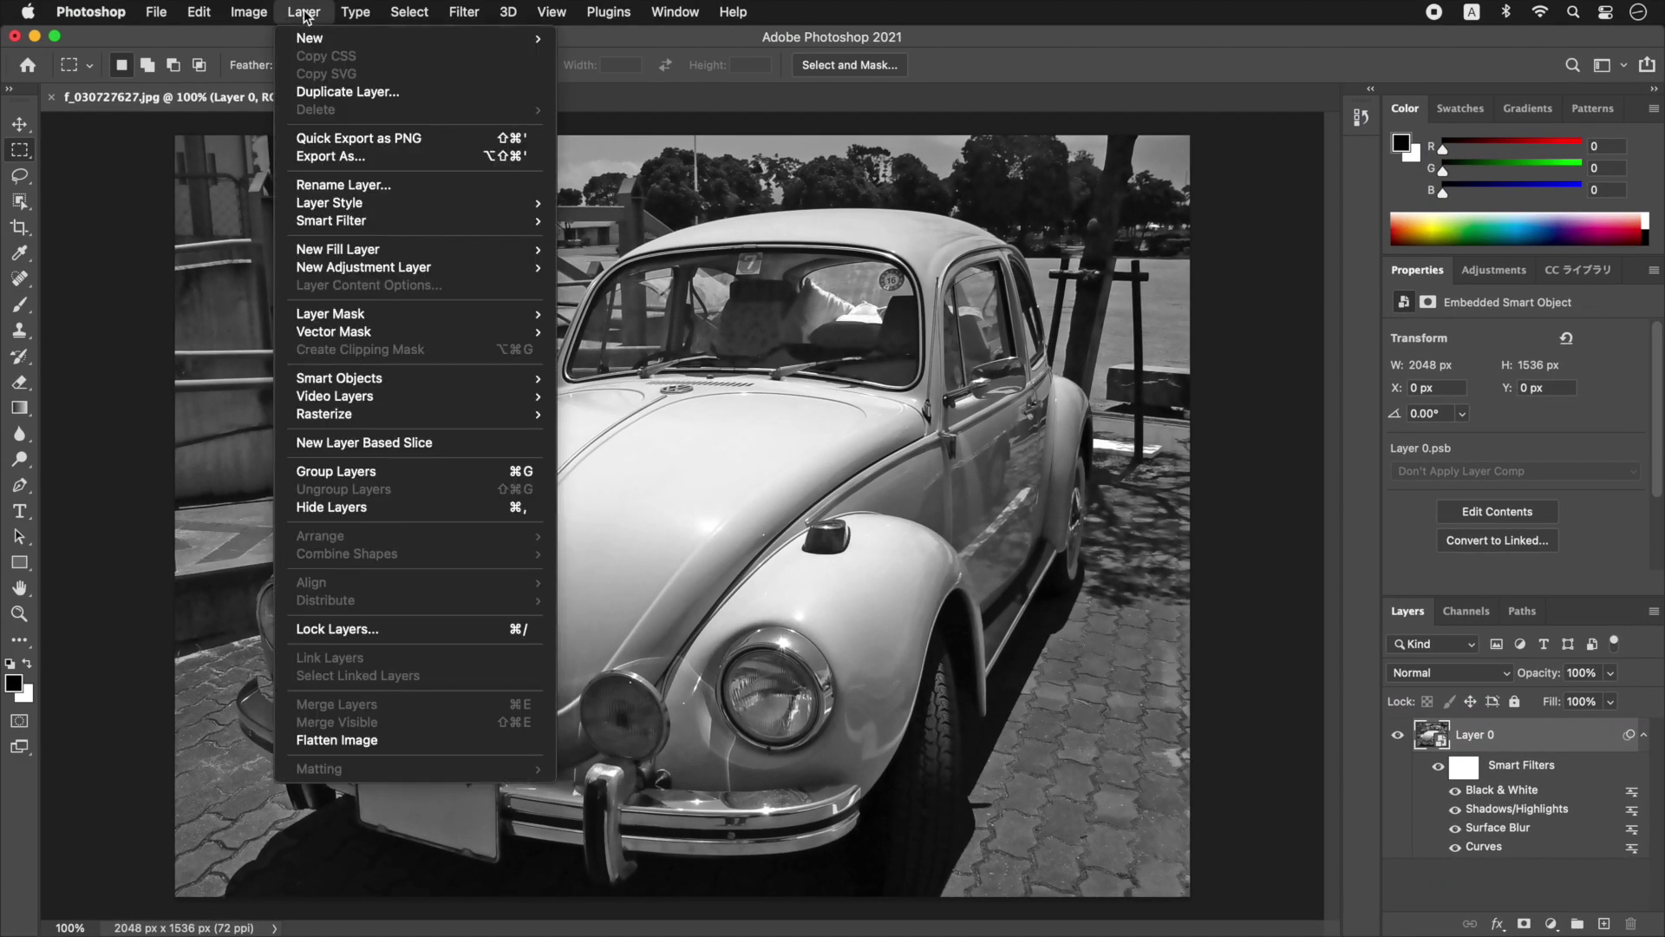
pyautogui.moveTo(419, 380)
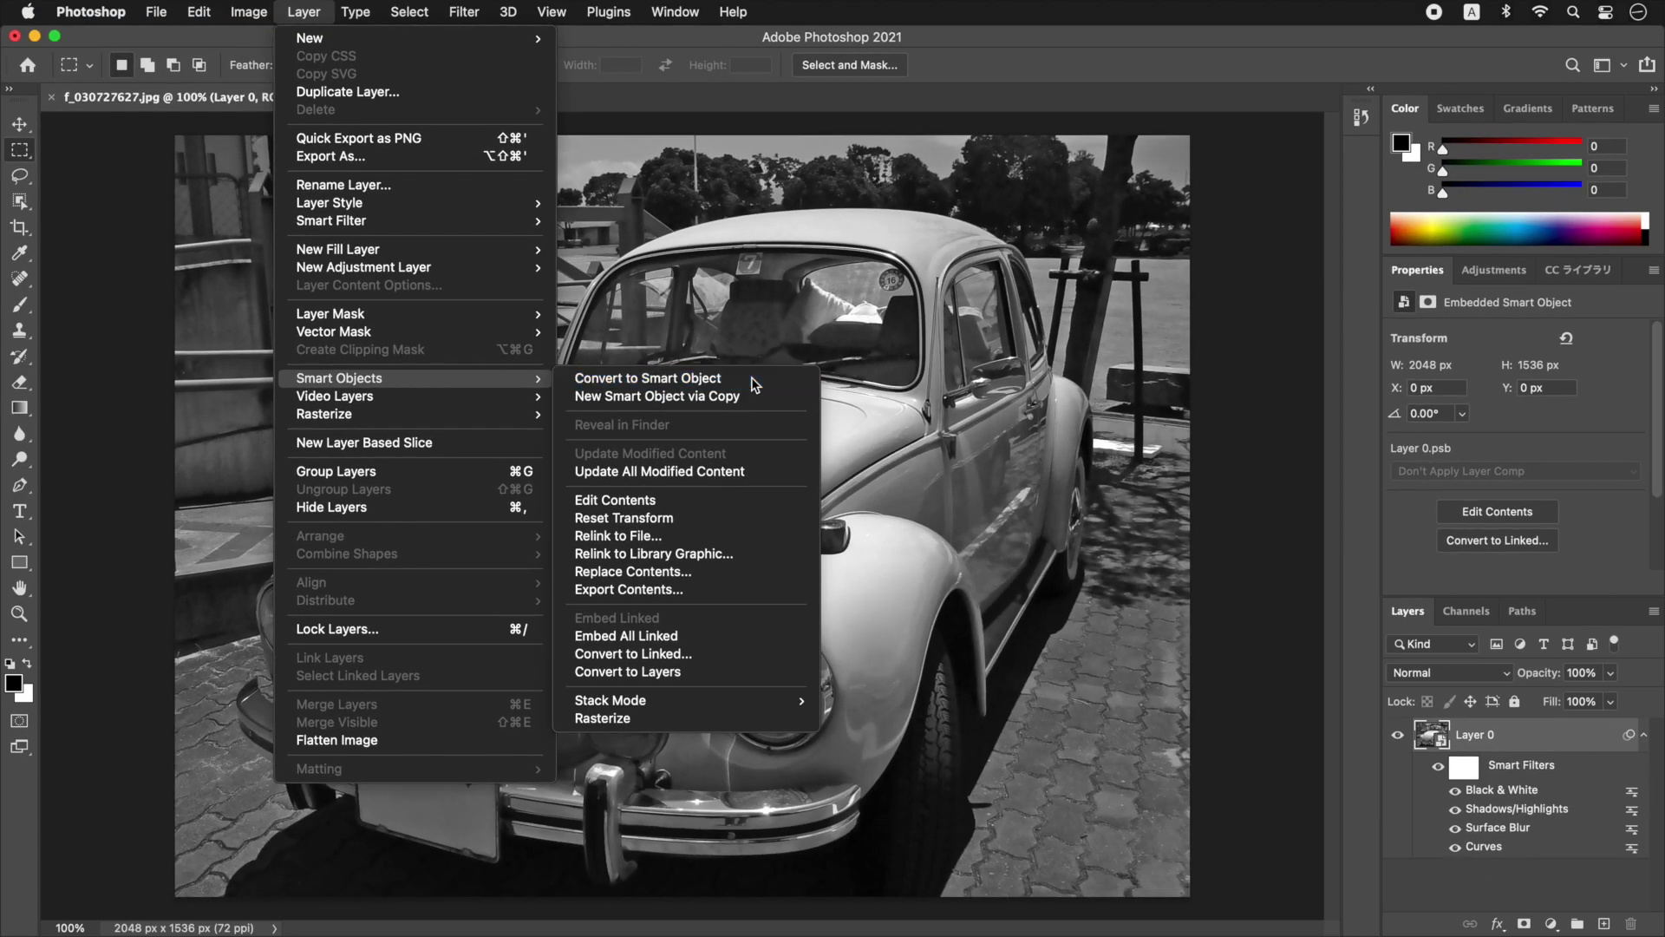
pyautogui.click(1237, 438)
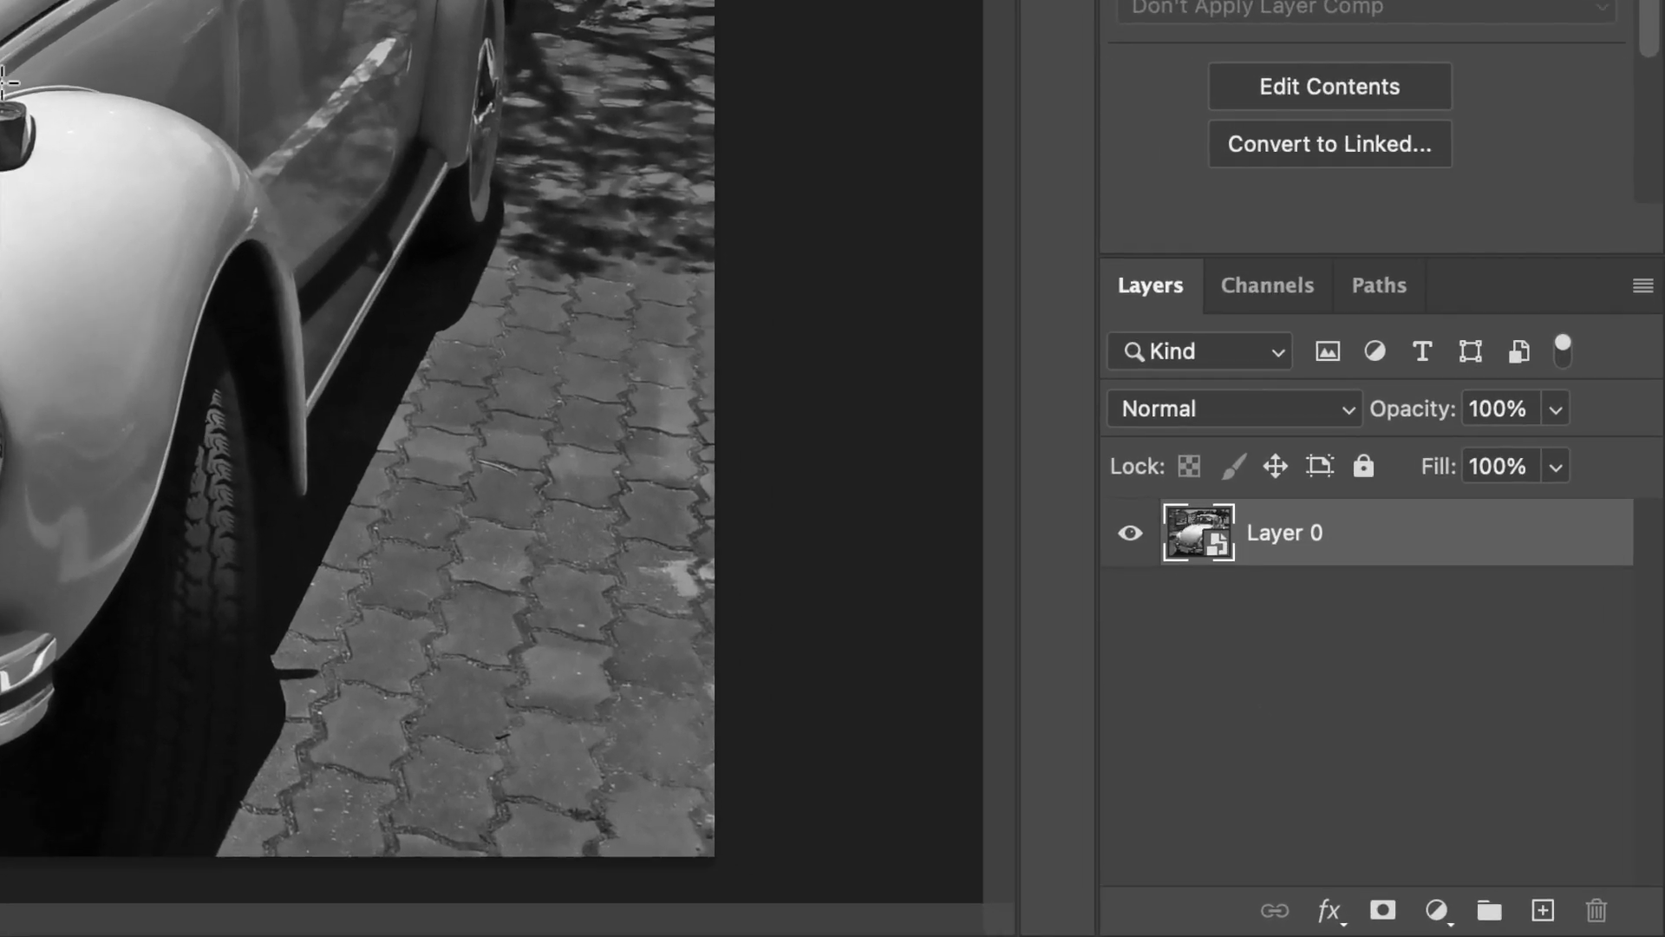
pyautogui.doubleClick(1293, 539)
pyautogui.write('coloring')
pyautogui.press('Return')
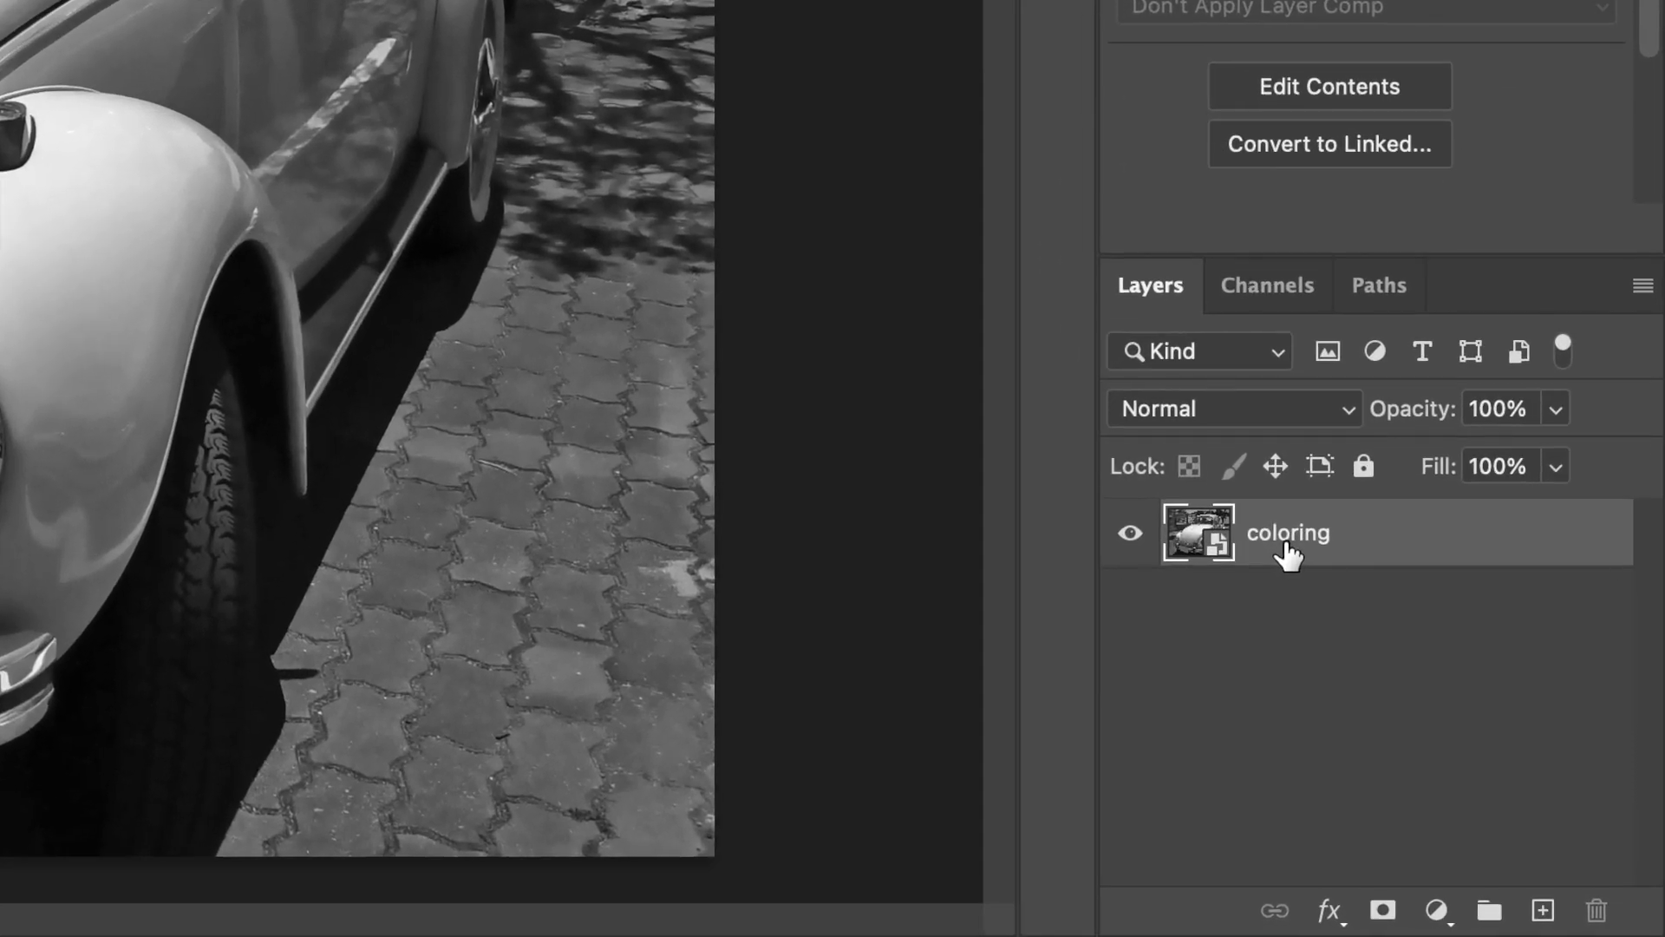
# Duplicate the coloring layer twice, naming the upper copy "line_drawing" and the lower copy "halftone".
pyautogui.moveTo(1287, 548); pyautogui.dragTo(1544, 909)
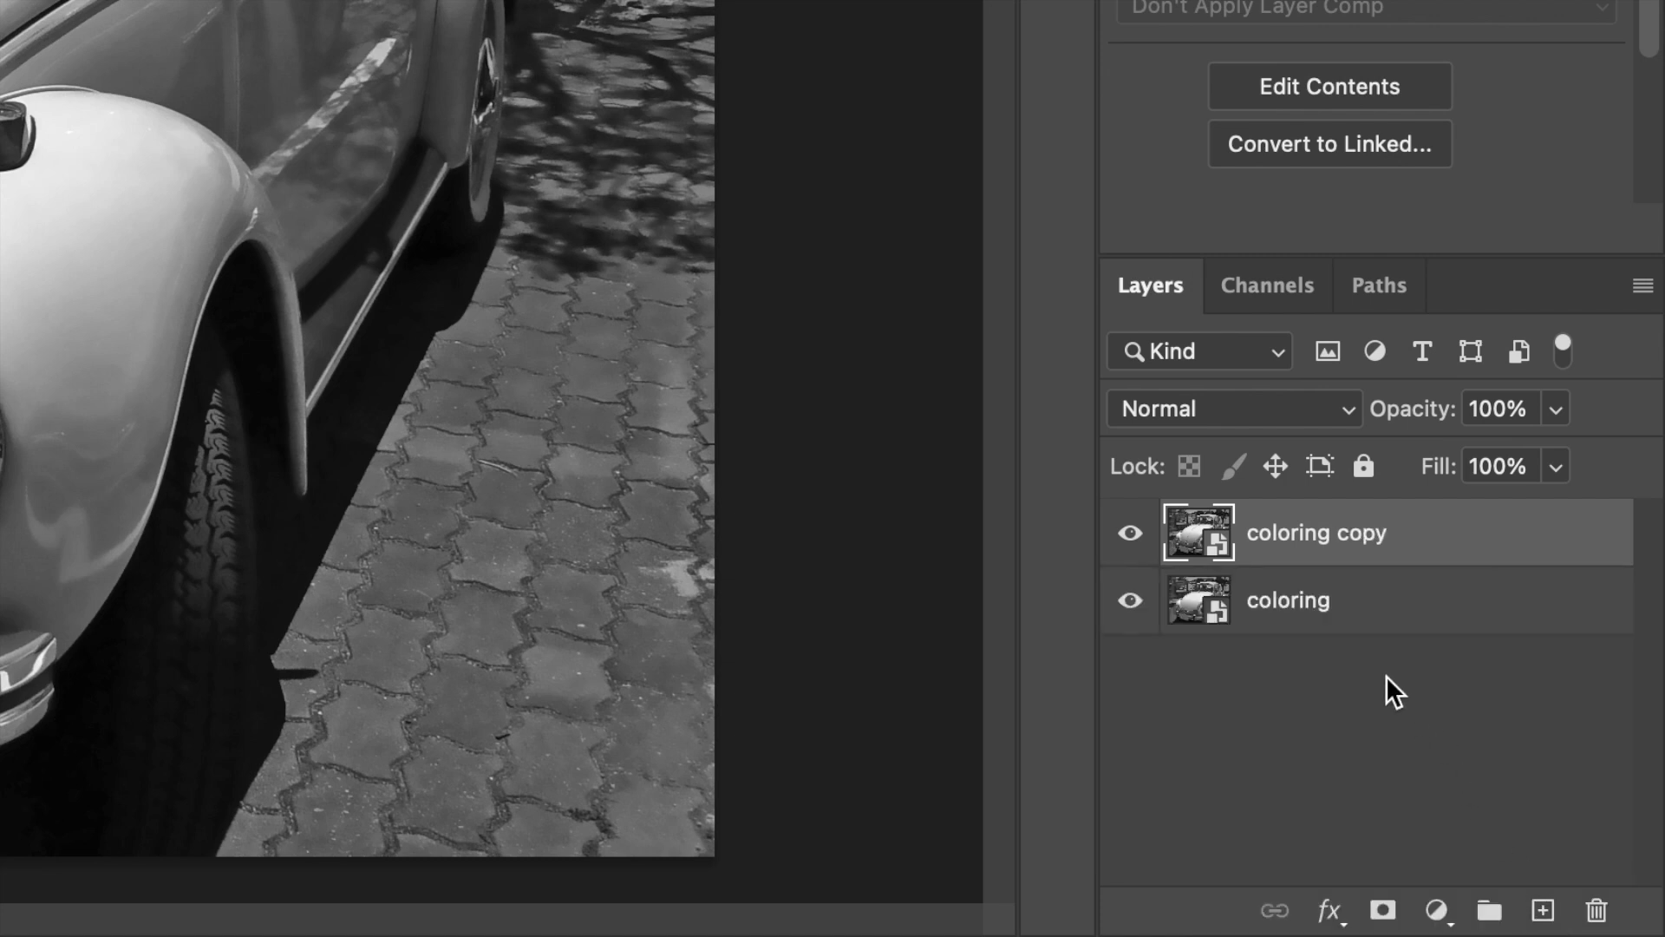
pyautogui.moveTo(1290, 548); pyautogui.dragTo(1544, 910)
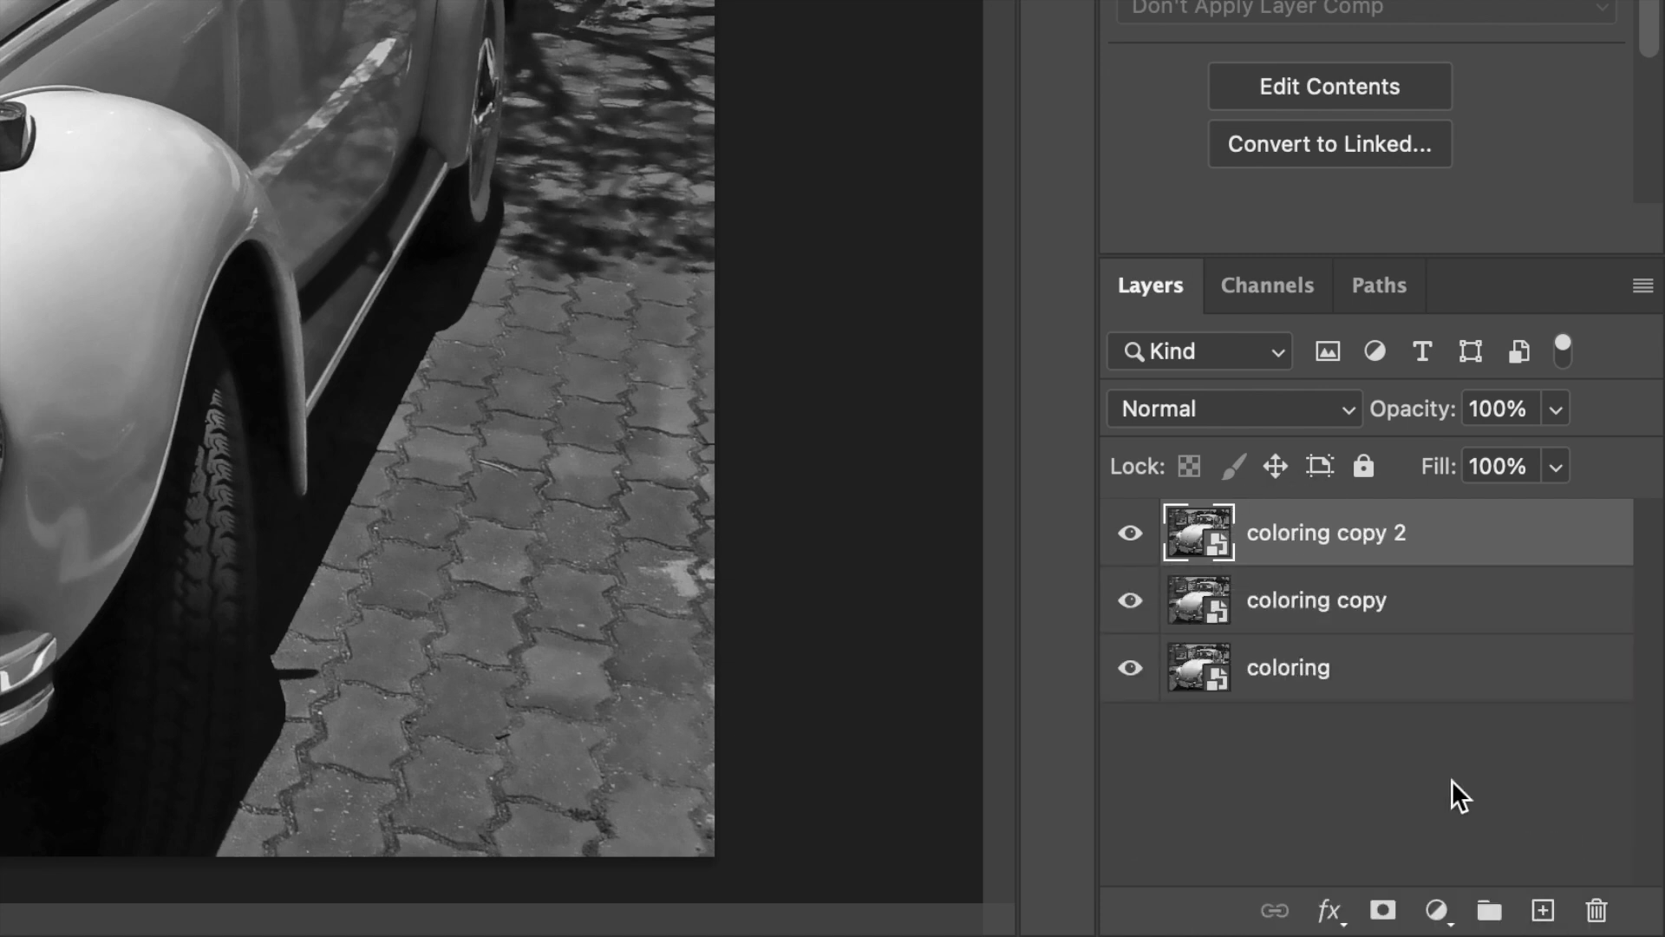
pyautogui.doubleClick(1316, 535)
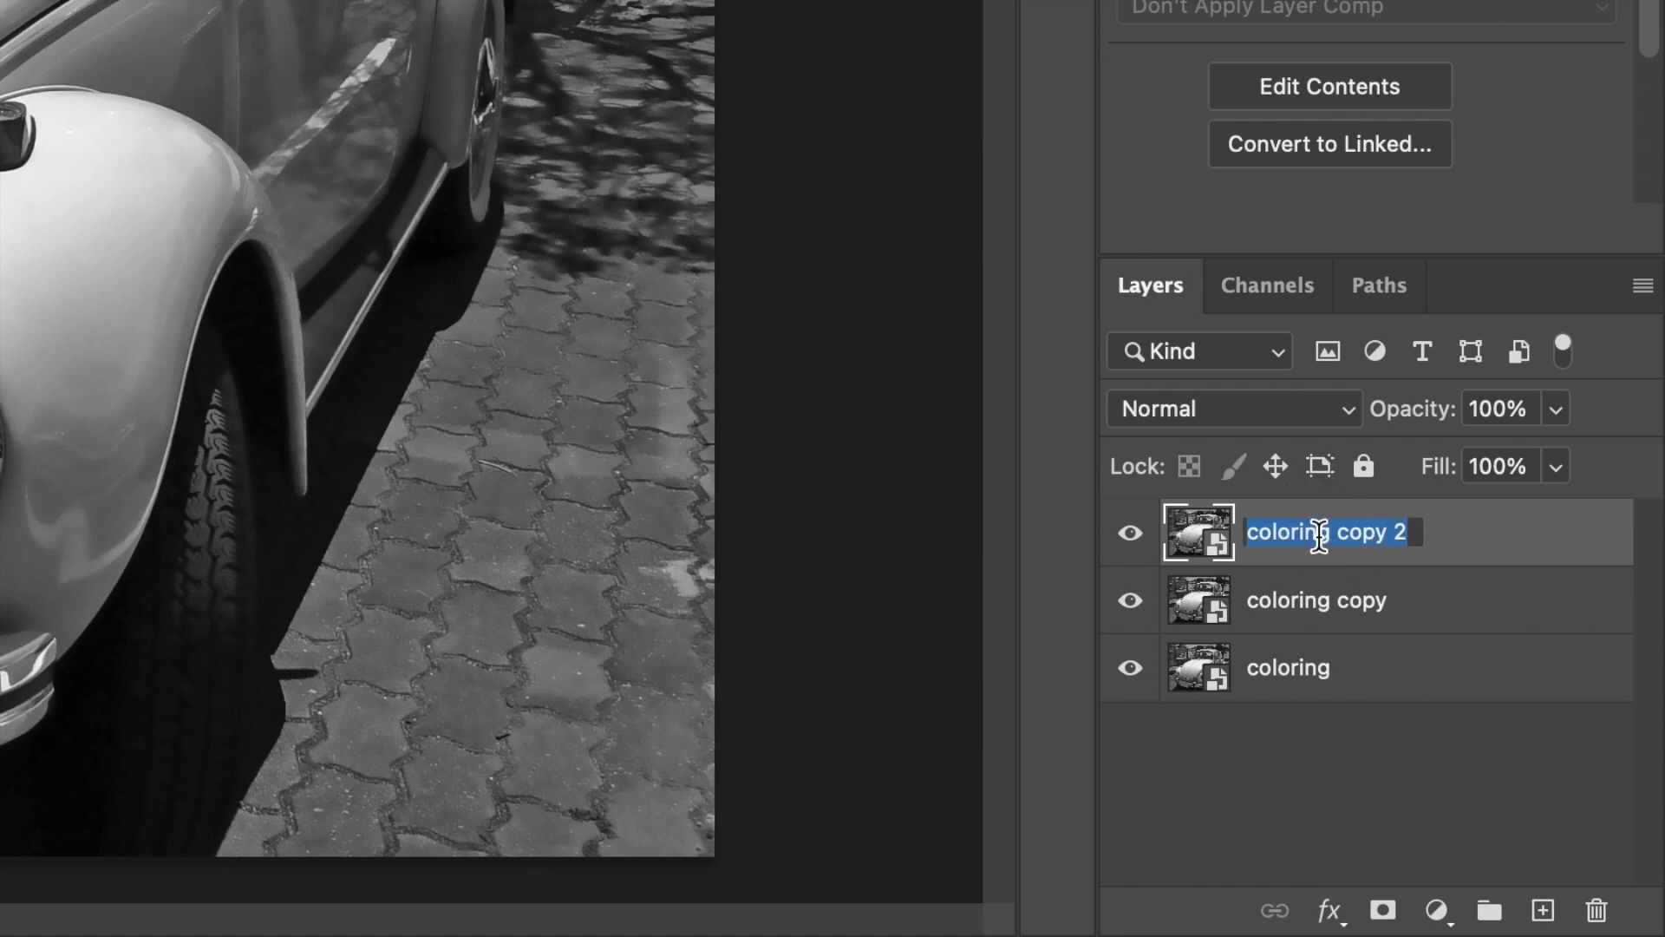
pyautogui.write('line_drawing')
pyautogui.press('Return')
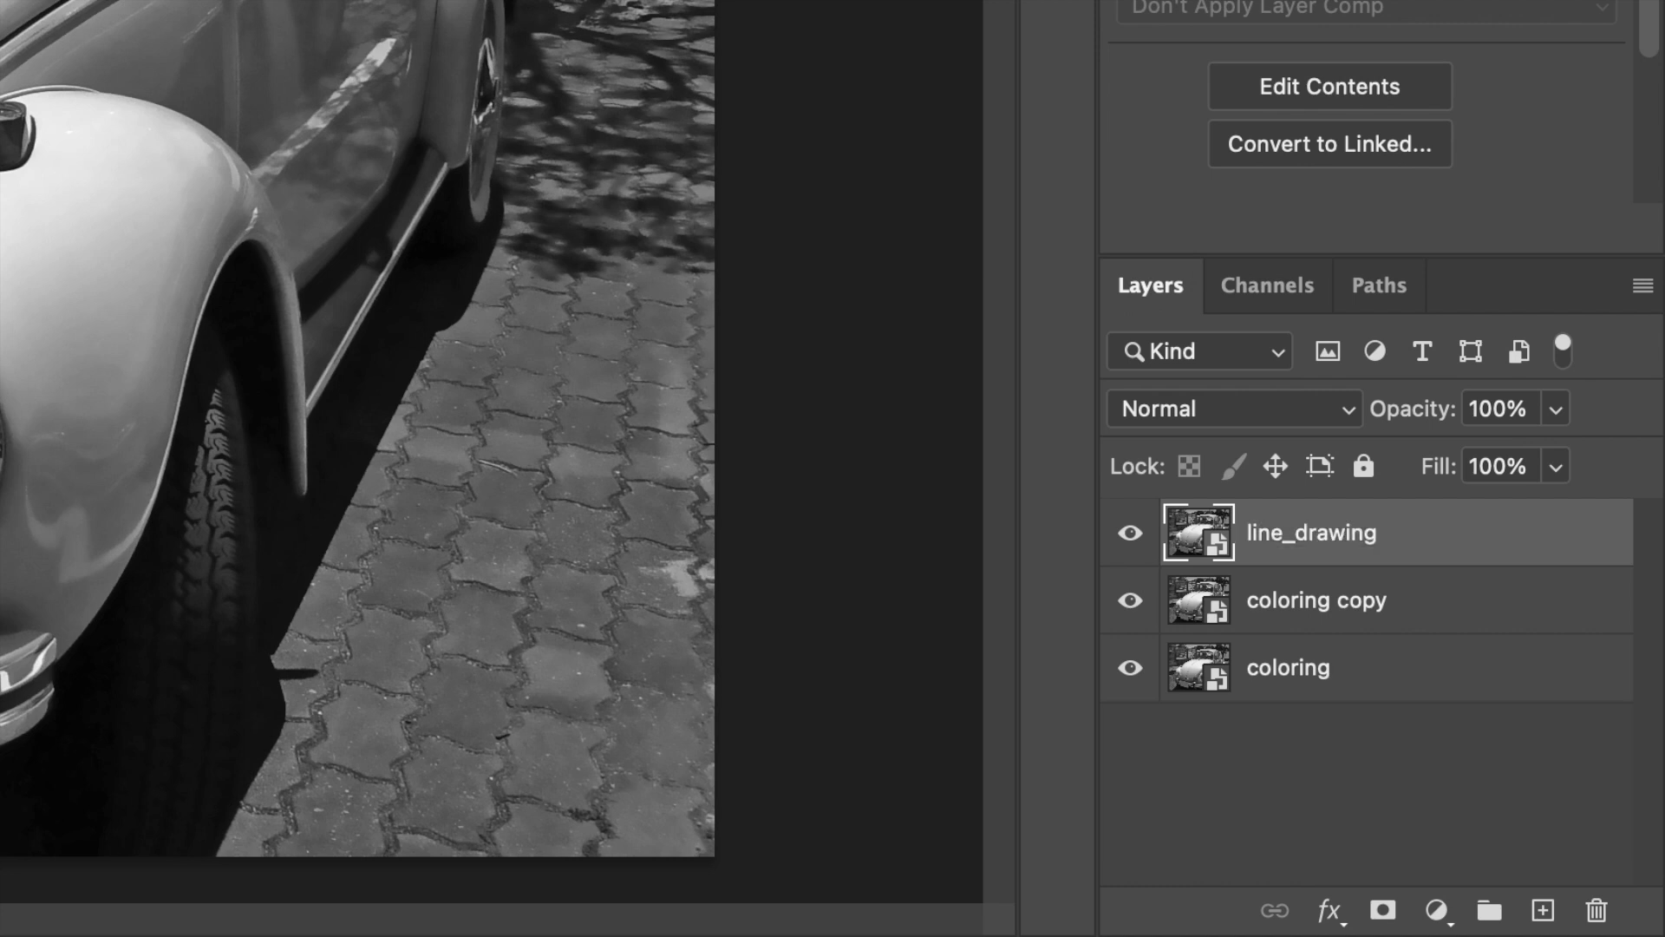
pyautogui.doubleClick(1307, 609)
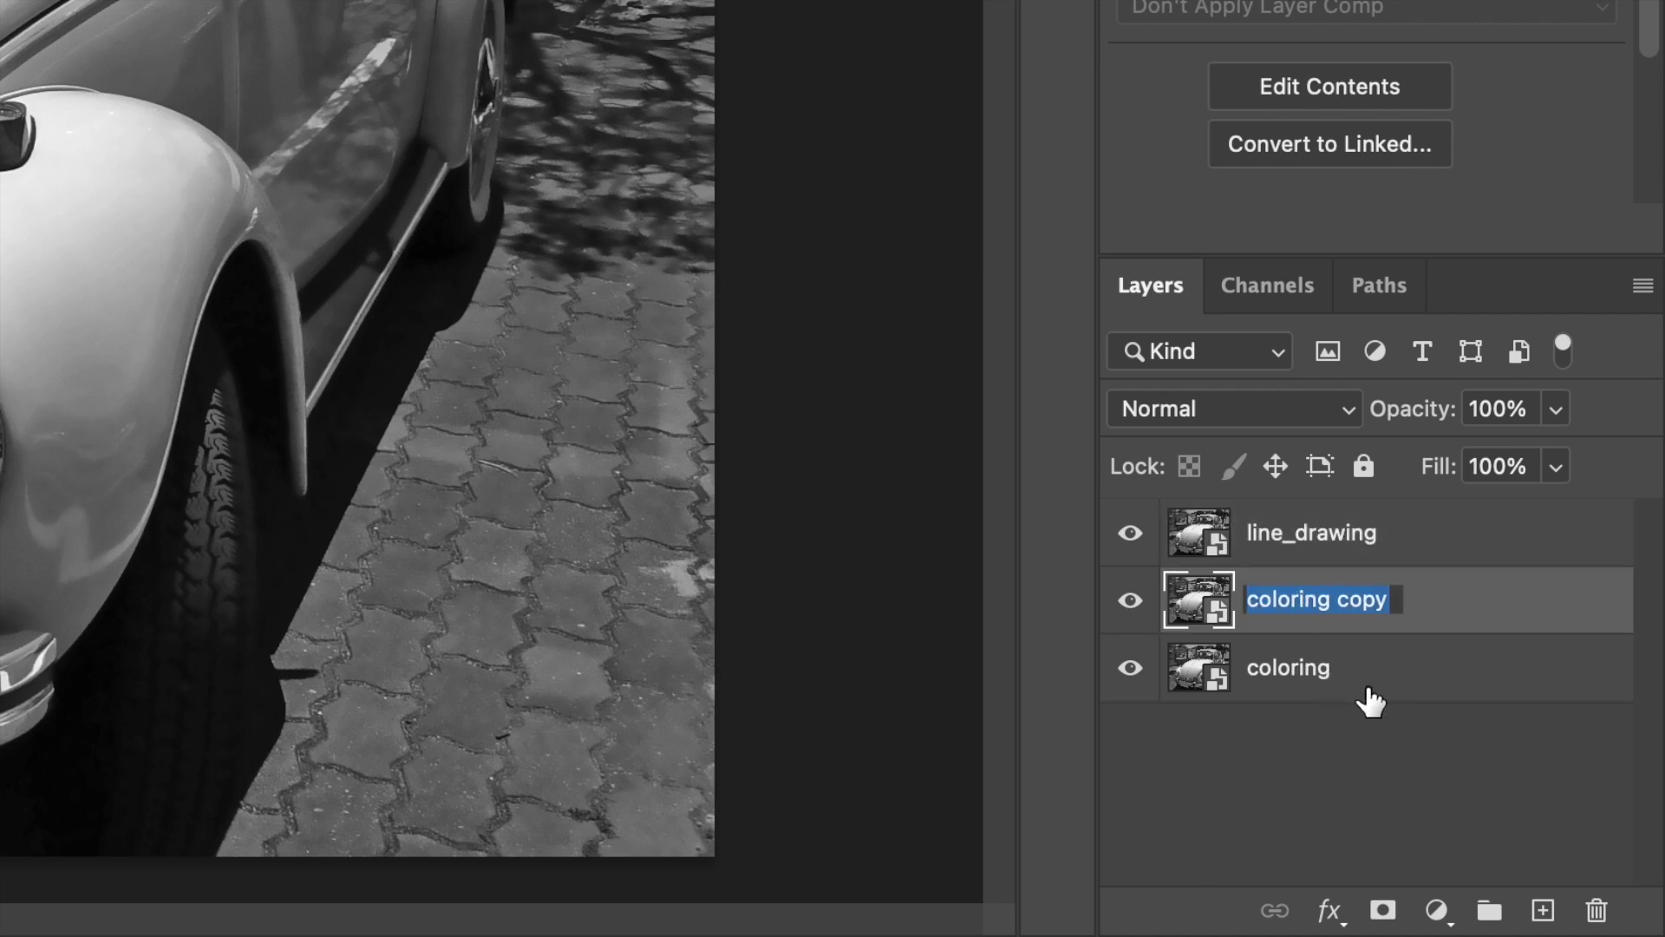
pyautogui.write('halftone')
pyautogui.press('Return')
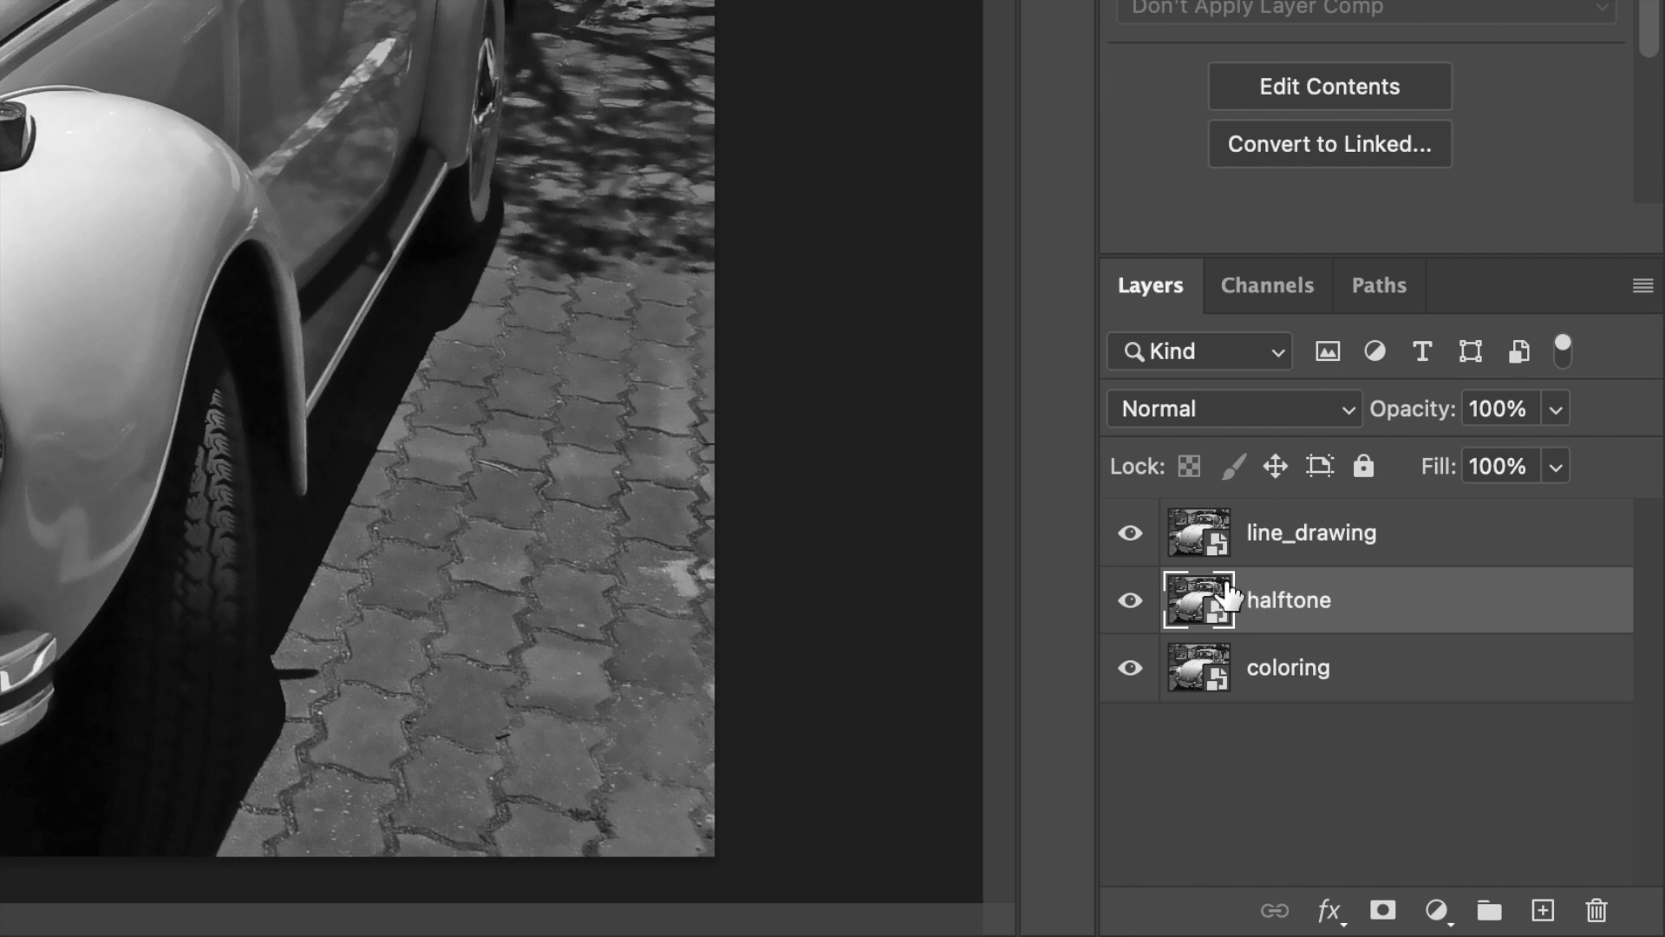
# Hide the line_drawing and halftone layers and make the coloring layer active.
pyautogui.click(1130, 532)
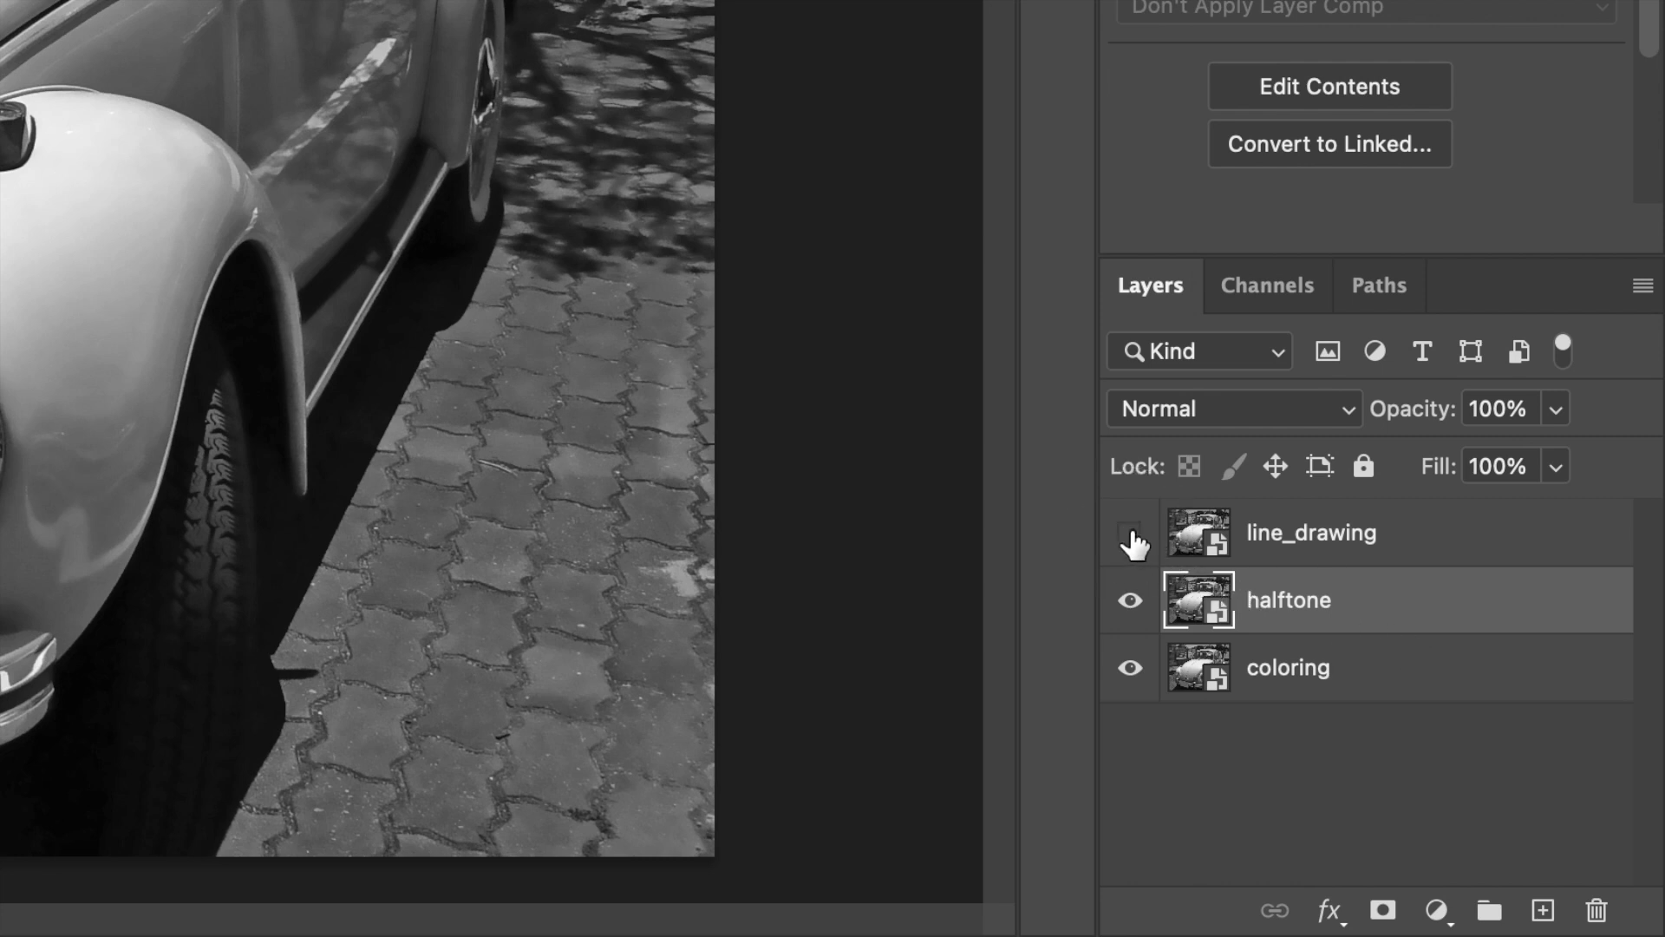
pyautogui.click(1130, 600)
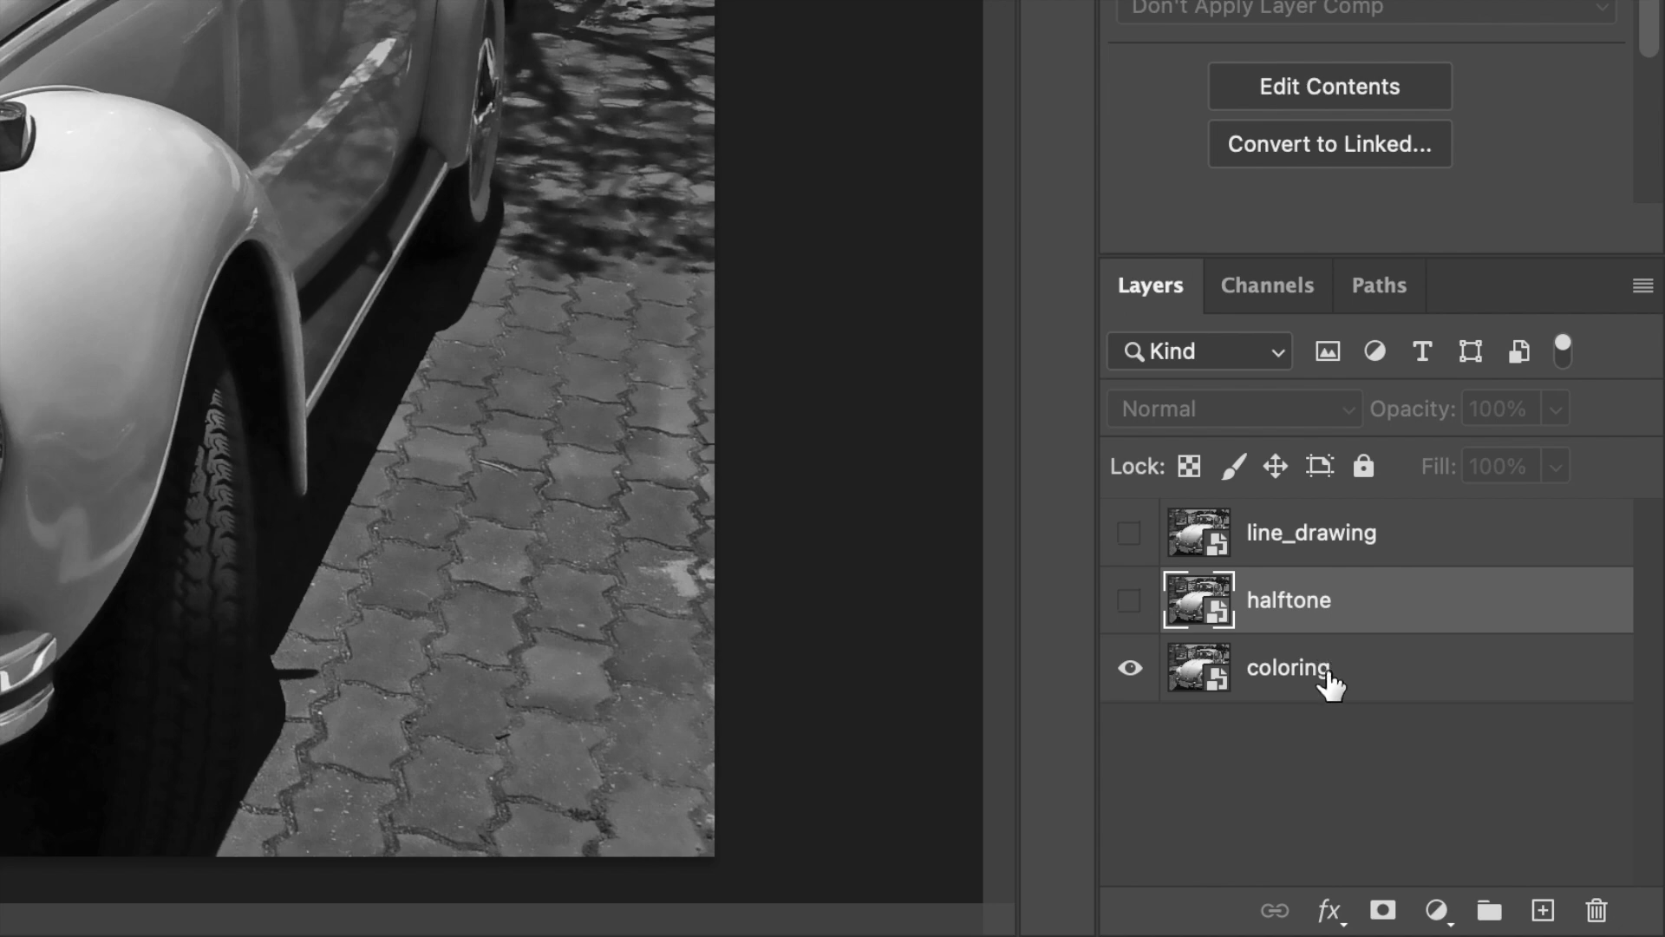
pyautogui.click(1294, 691)
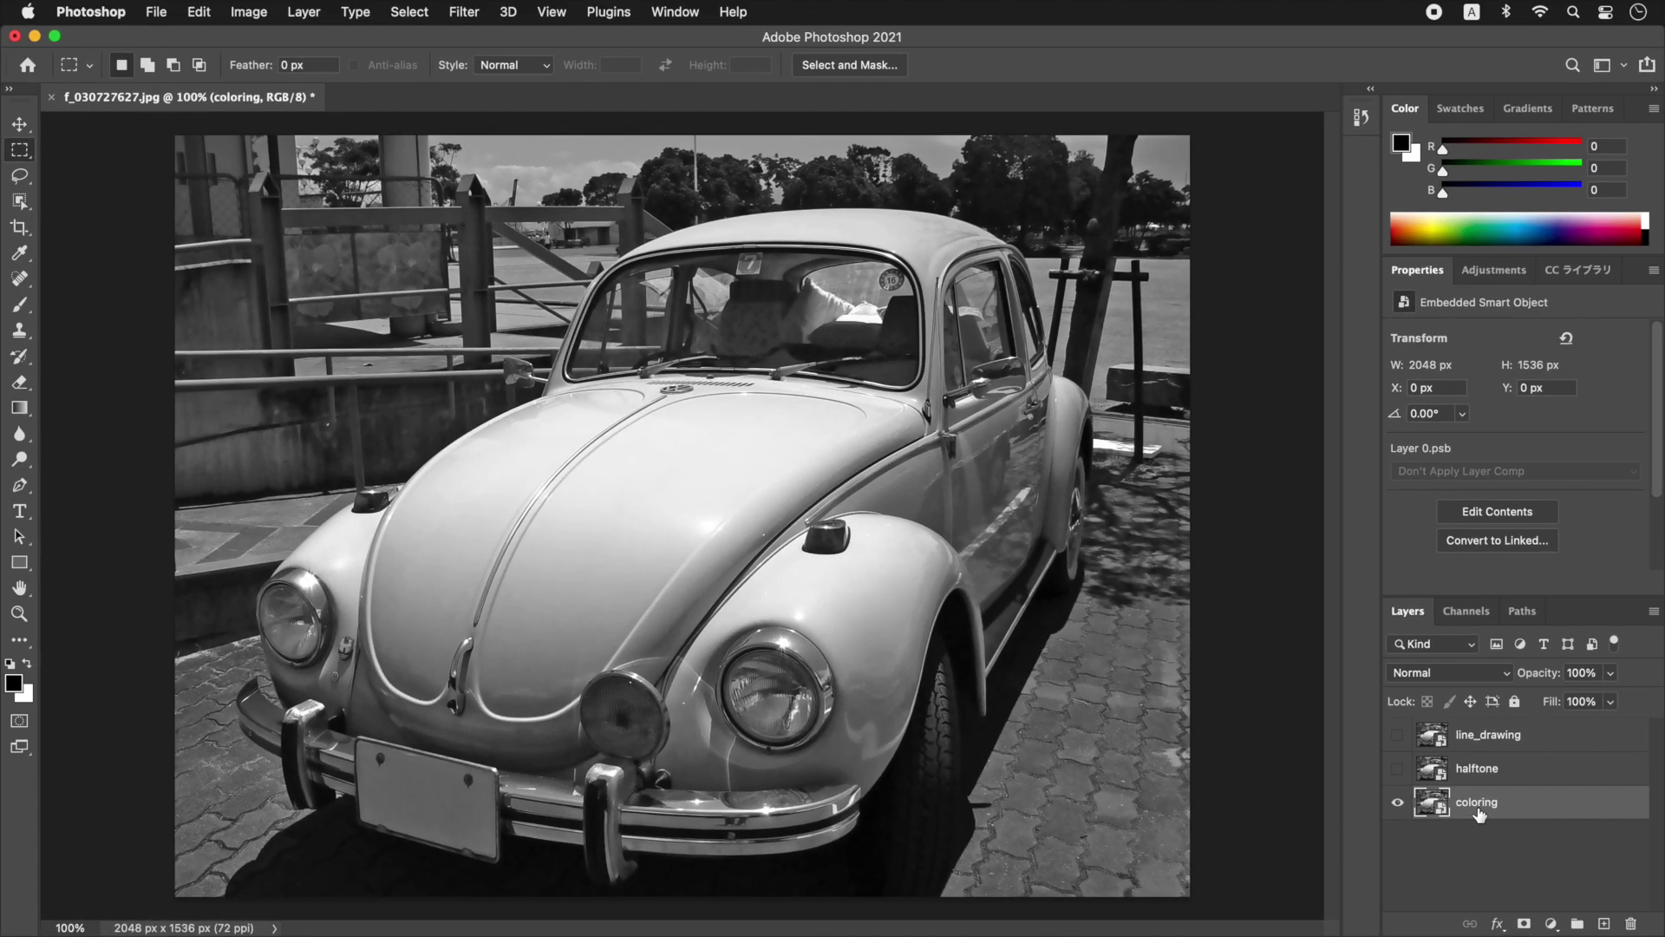
# Apply a Gaussian Blur smart filter with a 5.0 pixel radius to the coloring layer.
pyautogui.click(468, 12)
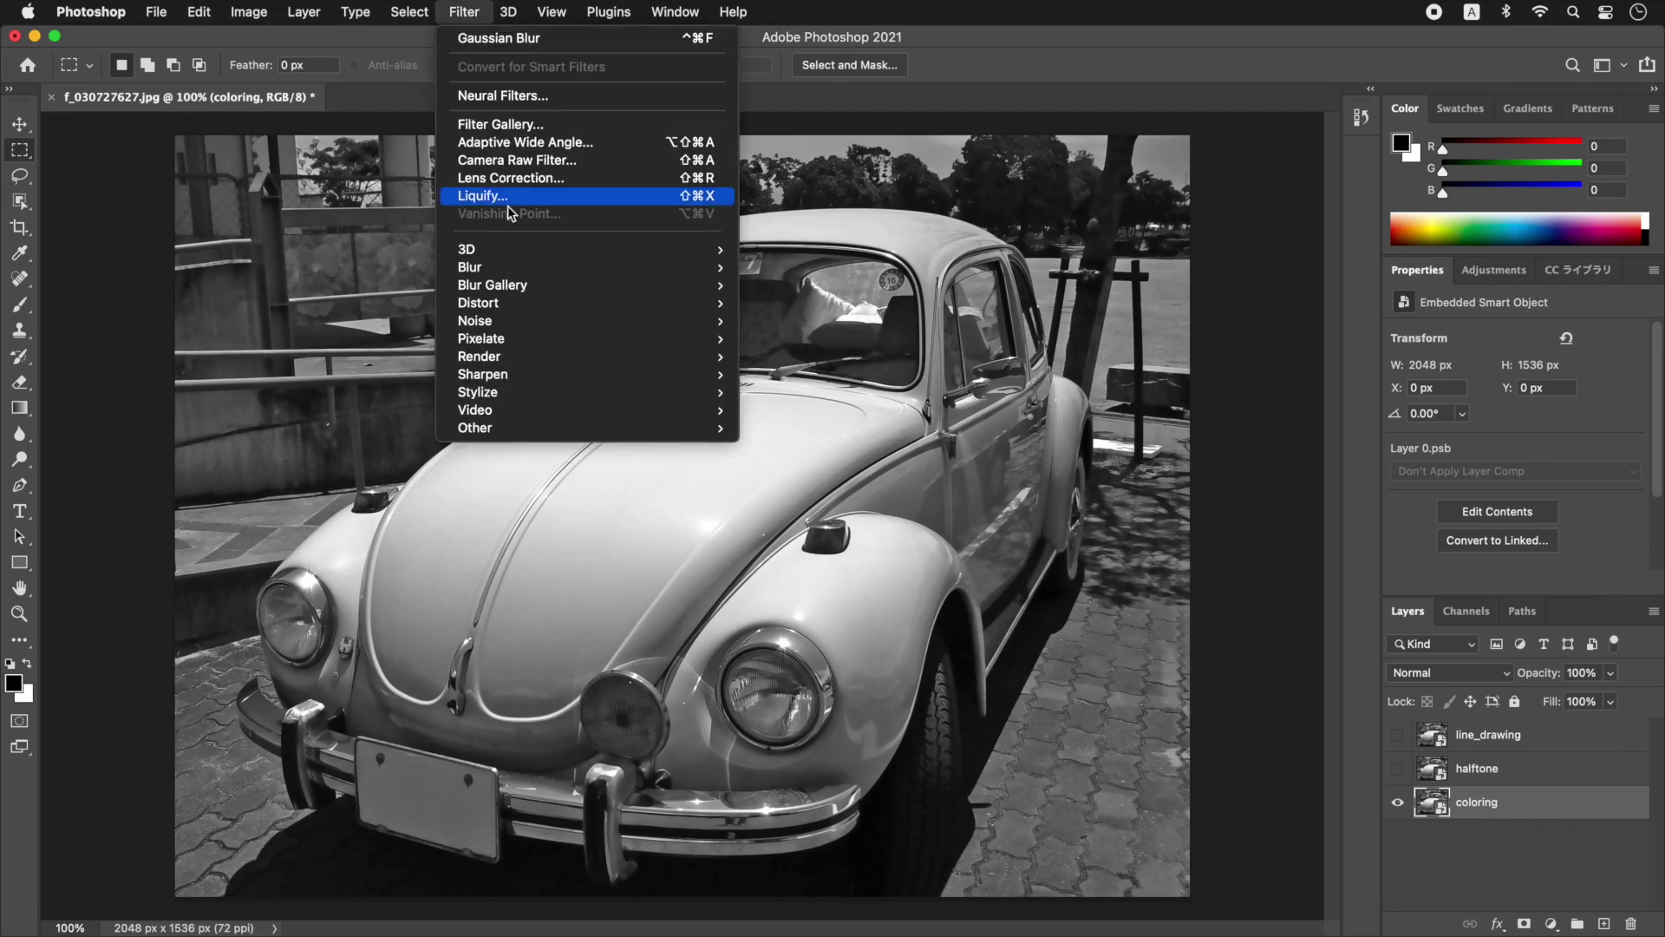
pyautogui.moveTo(520, 265)
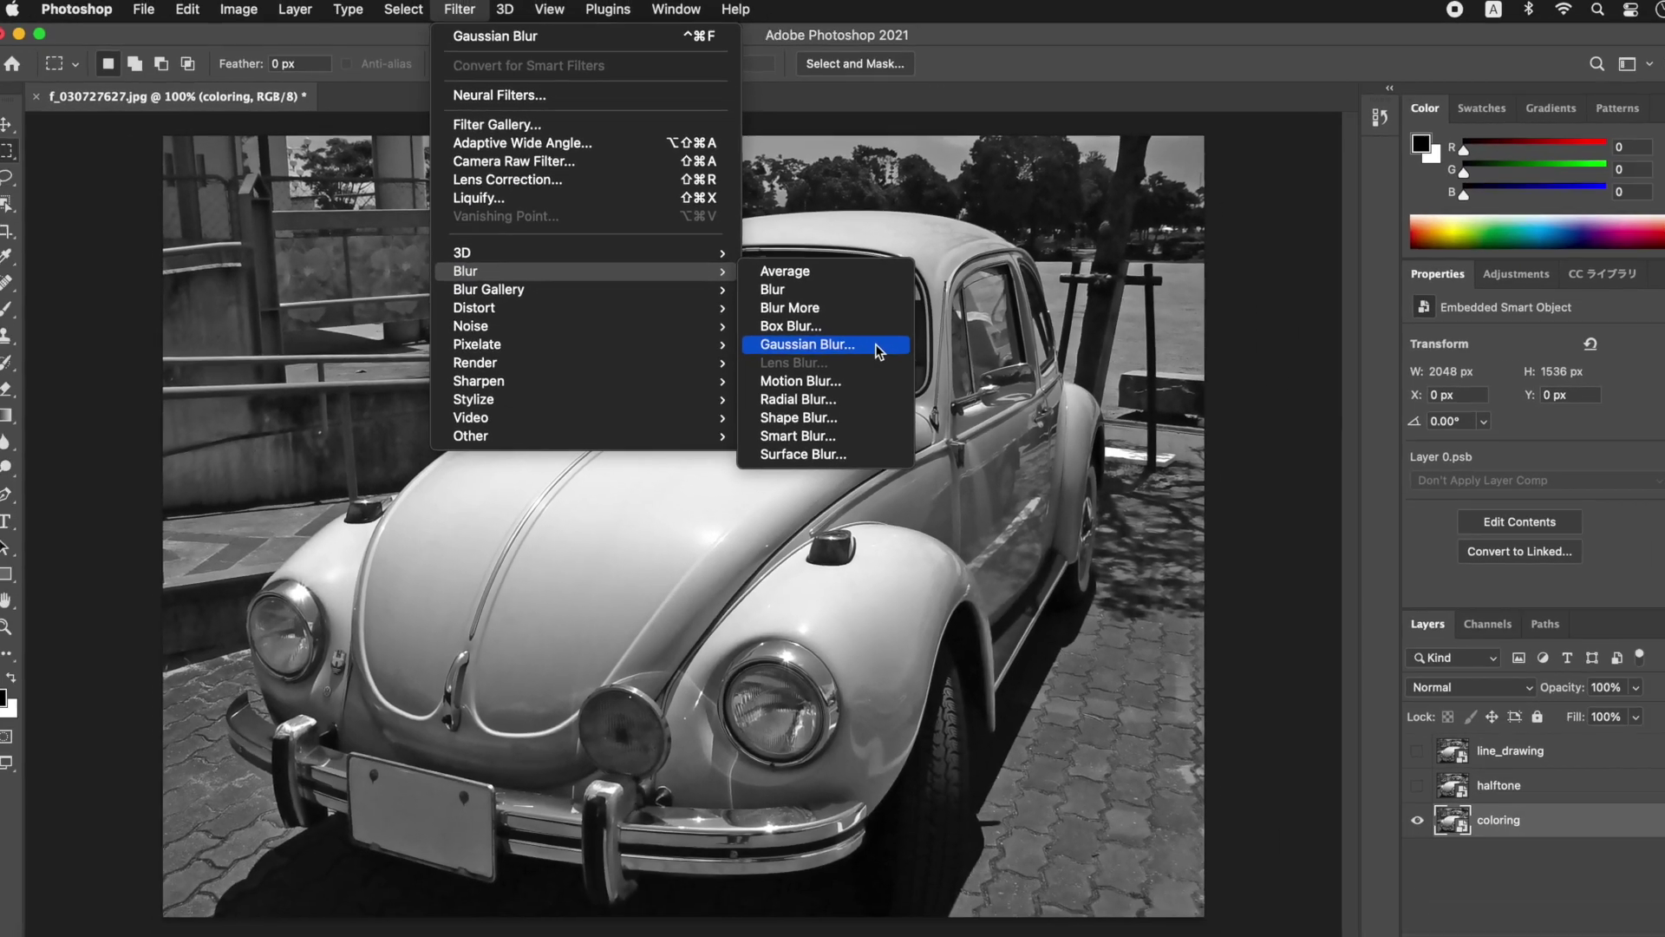
pyautogui.click(1101, 560)
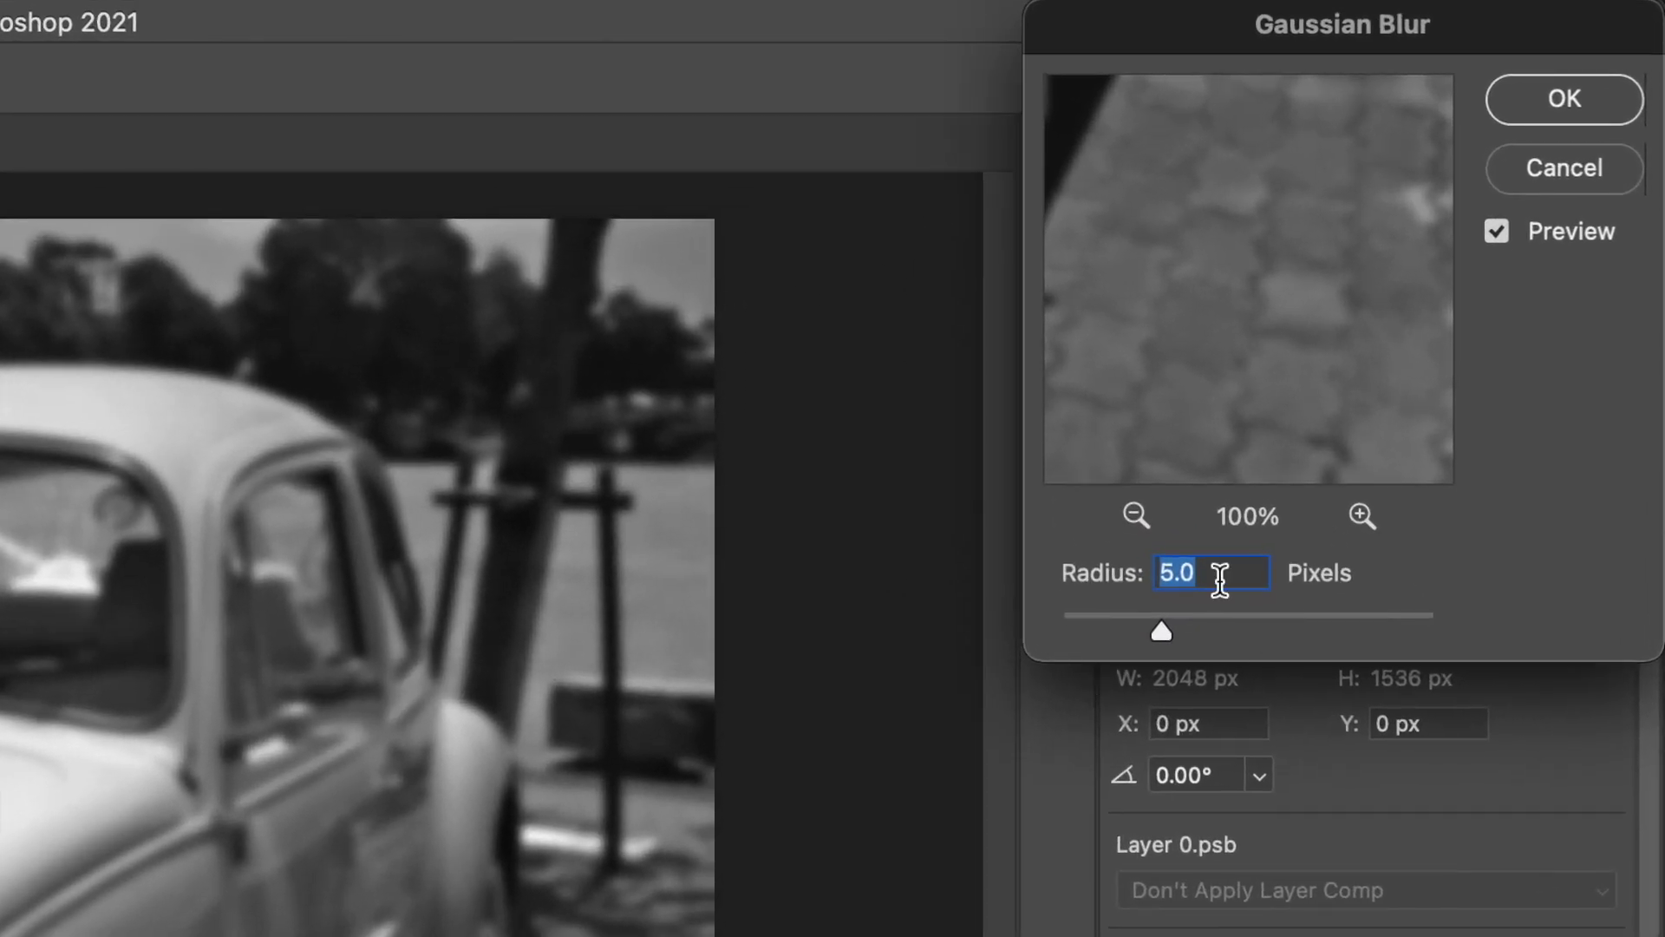
pyautogui.click(1440, 313)
pyautogui.doubleClick(1217, 572)
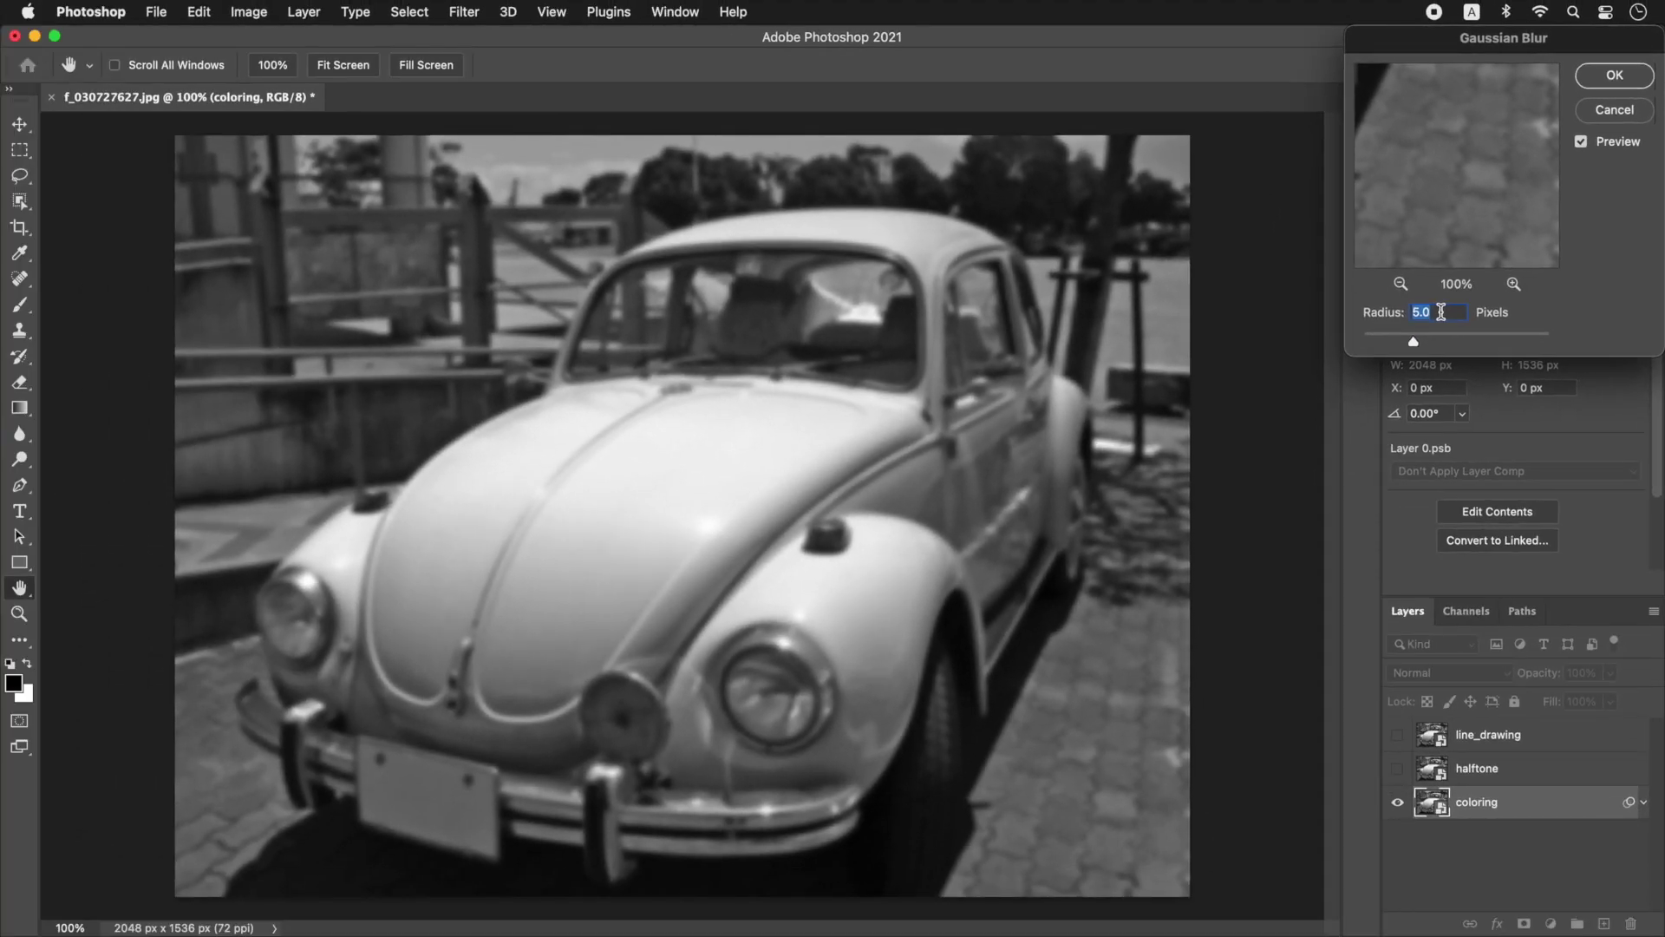
pyautogui.click(1629, 83)
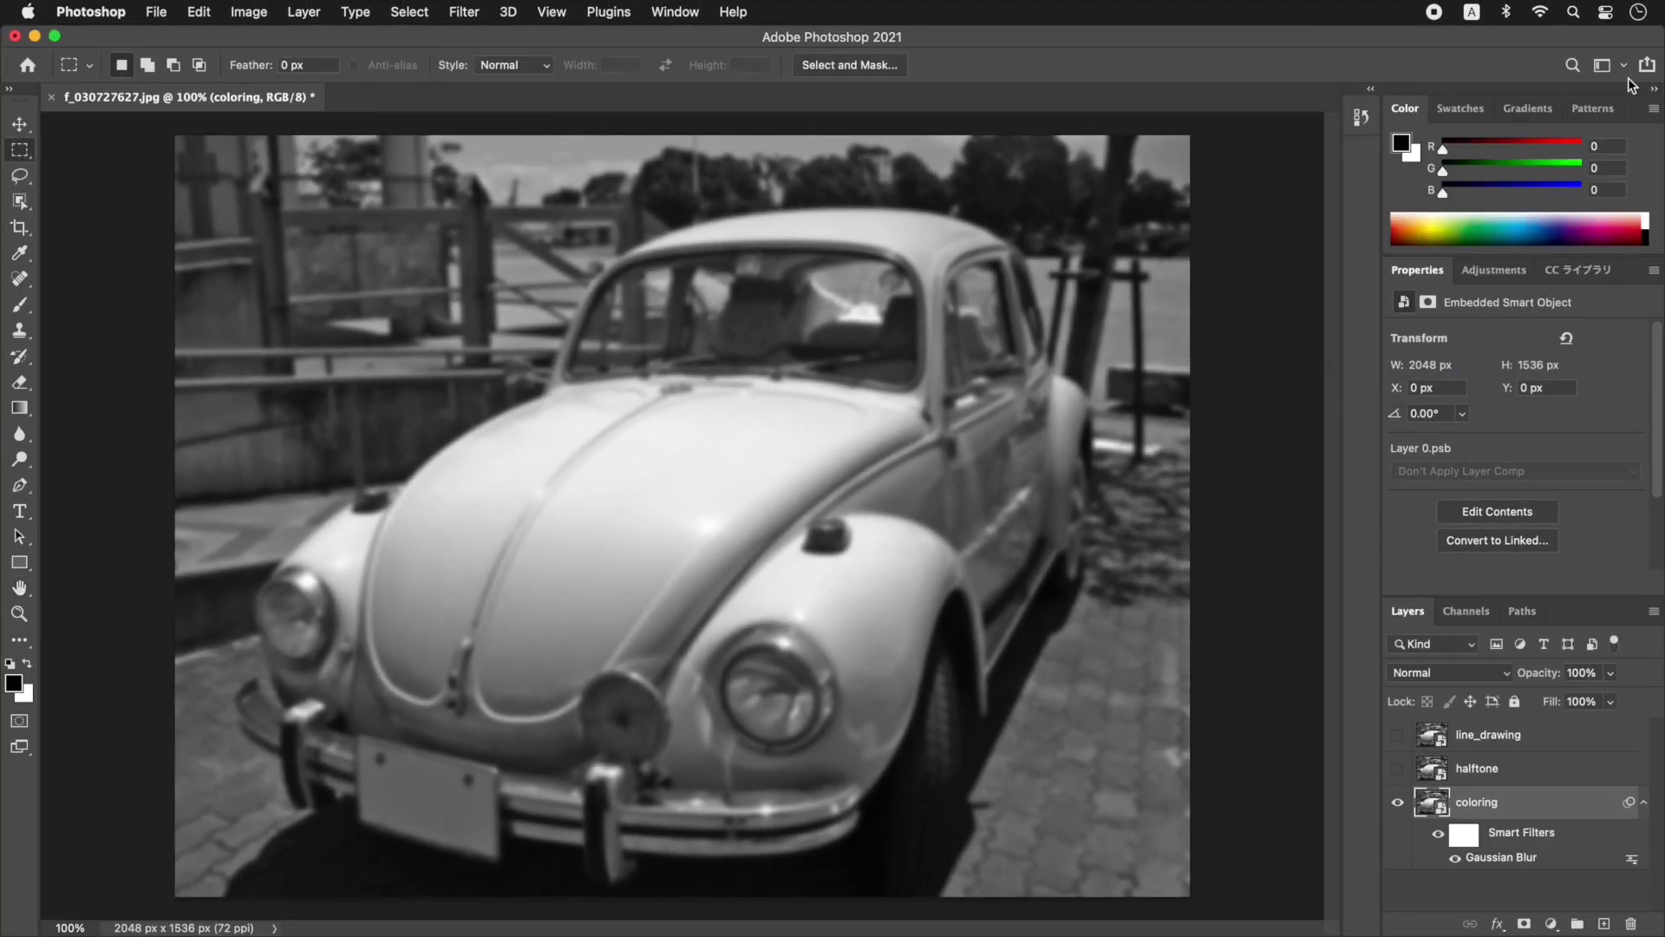
# Apply a Posterize adjustment with 4 levels to the coloring layer.
pyautogui.click(249, 17)
pyautogui.moveTo(356, 67)
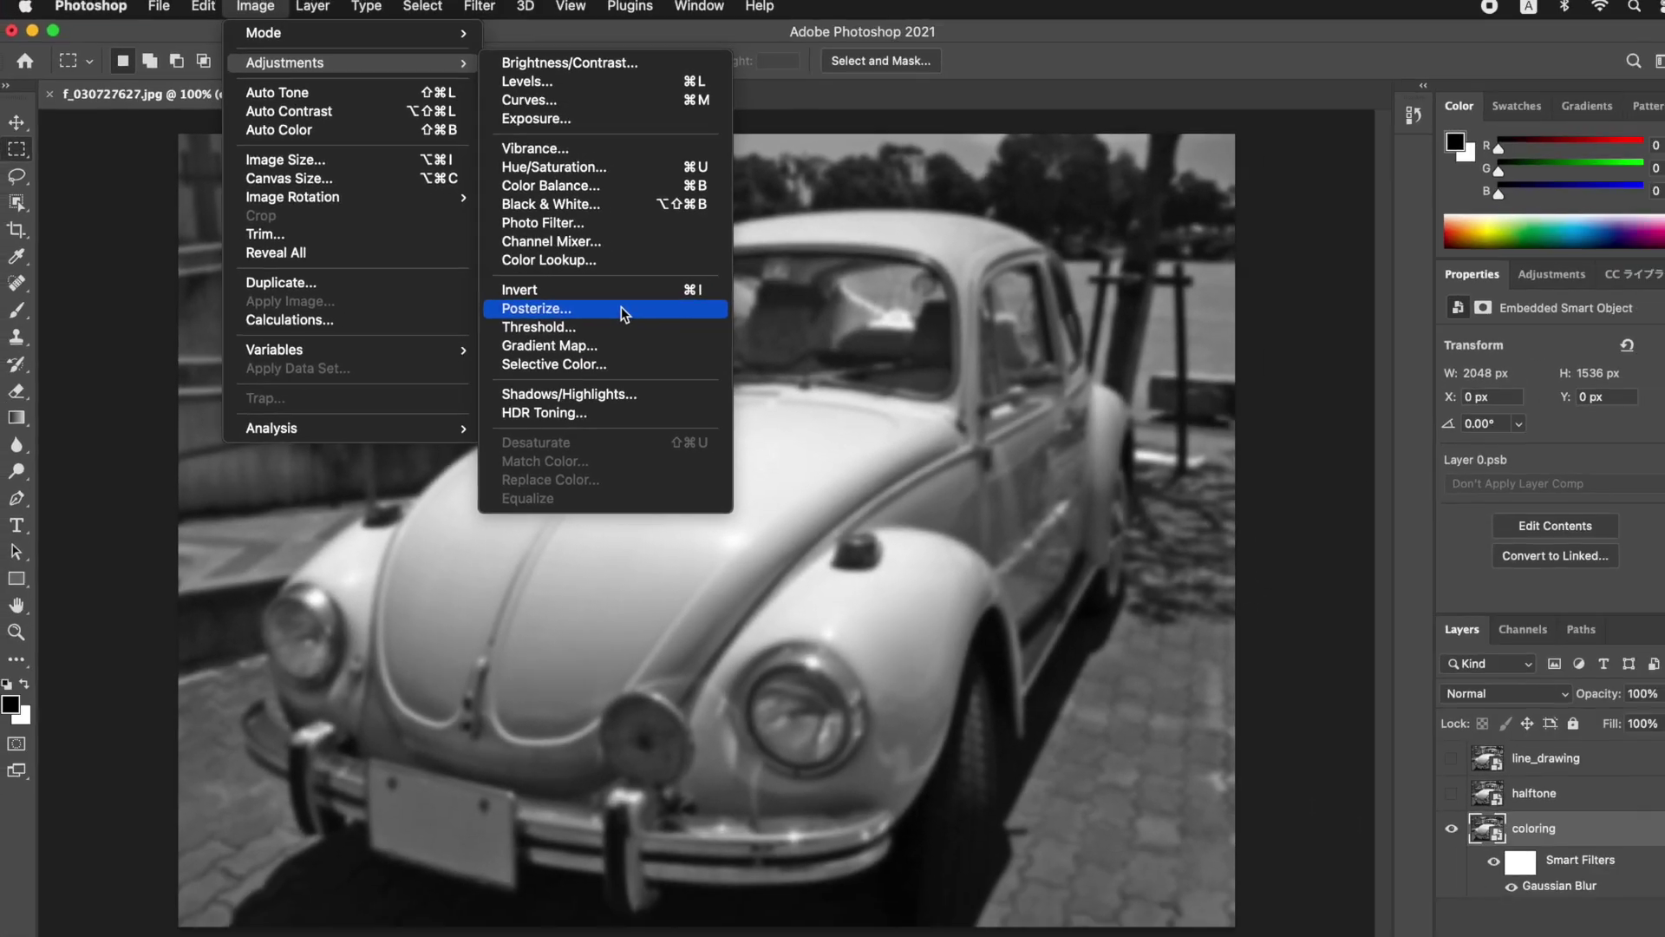
pyautogui.click(621, 309)
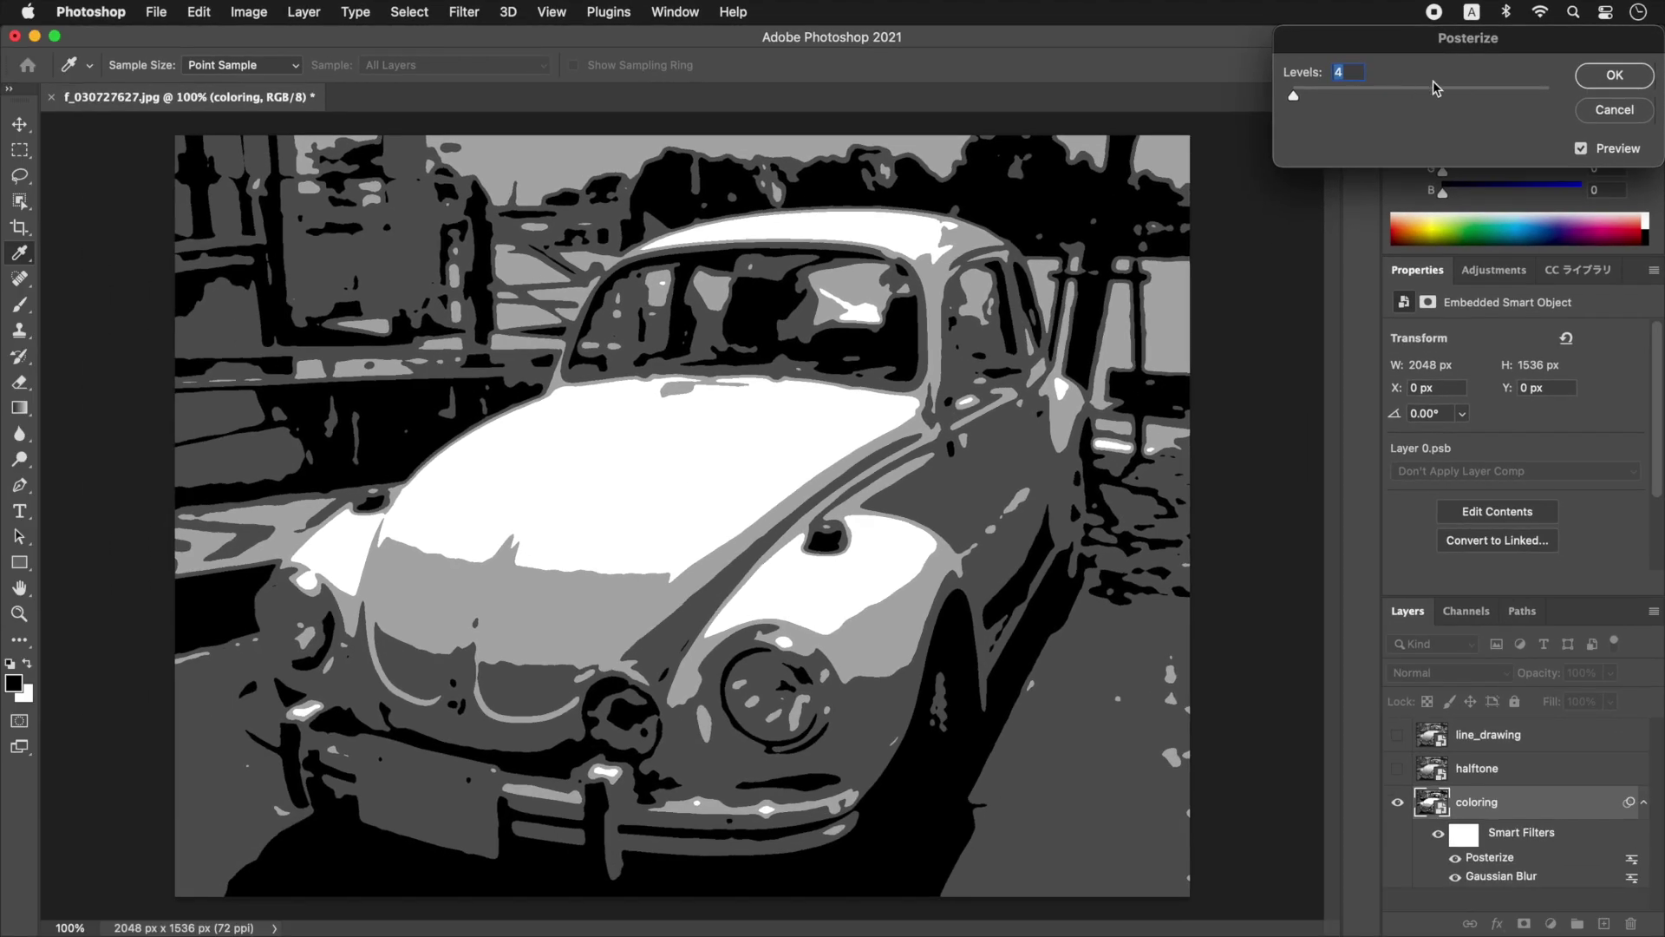
pyautogui.click(1634, 83)
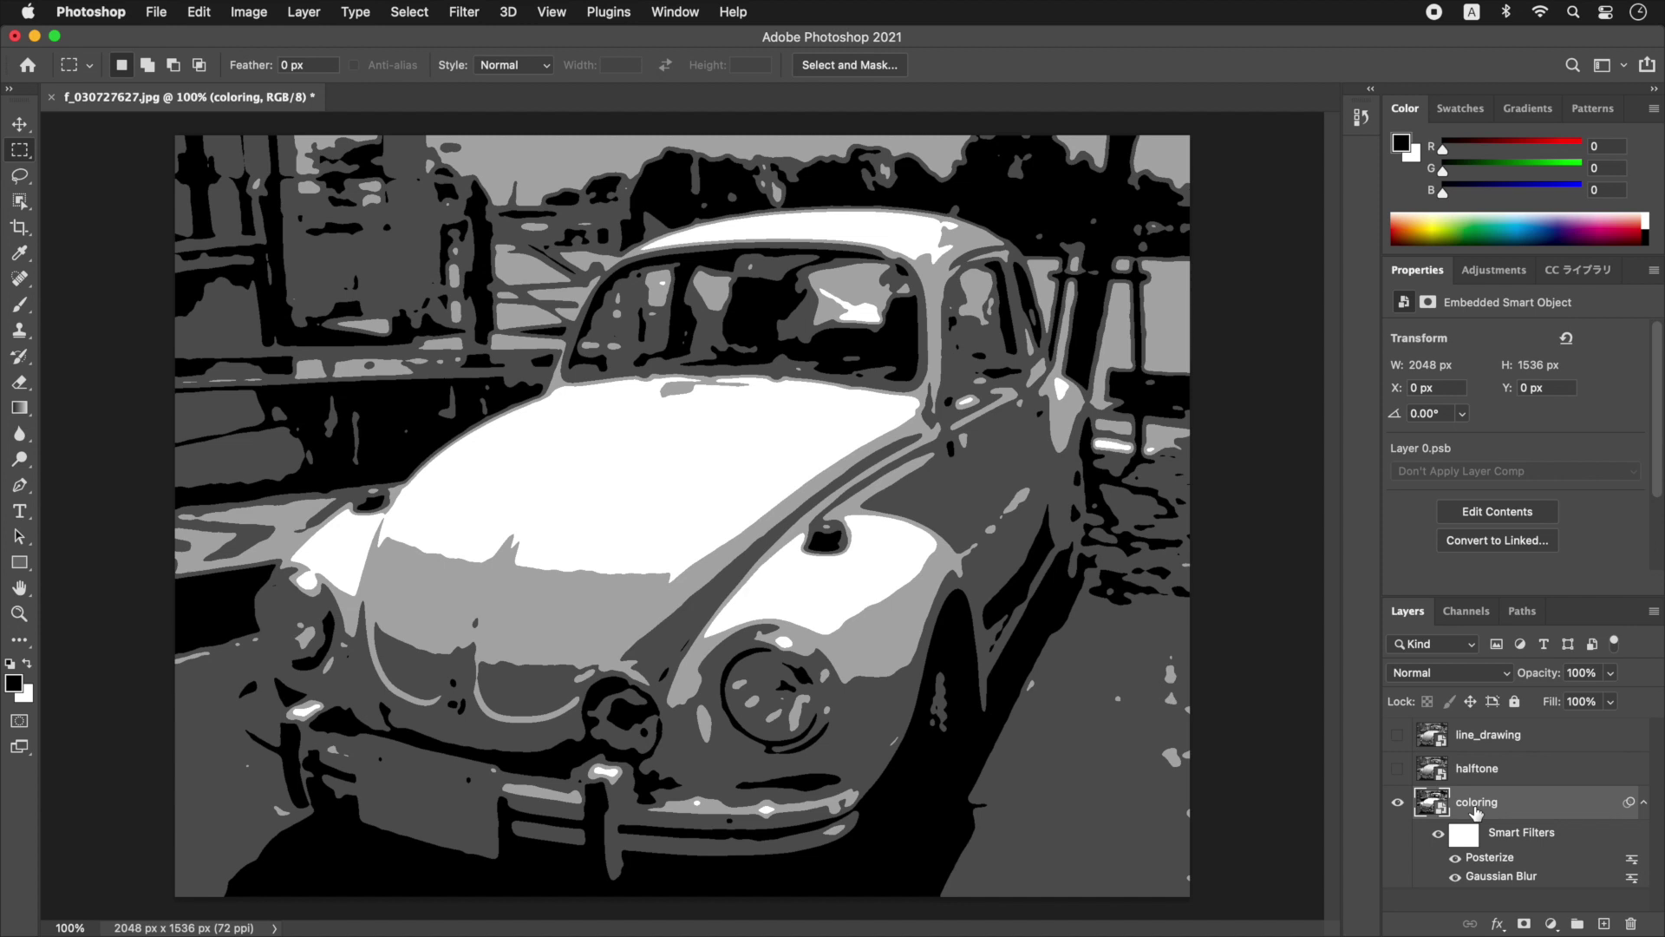
# Add a second Gaussian Blur with a 0.5 pixel radius over the posterized coloring layer.
pyautogui.click(473, 16)
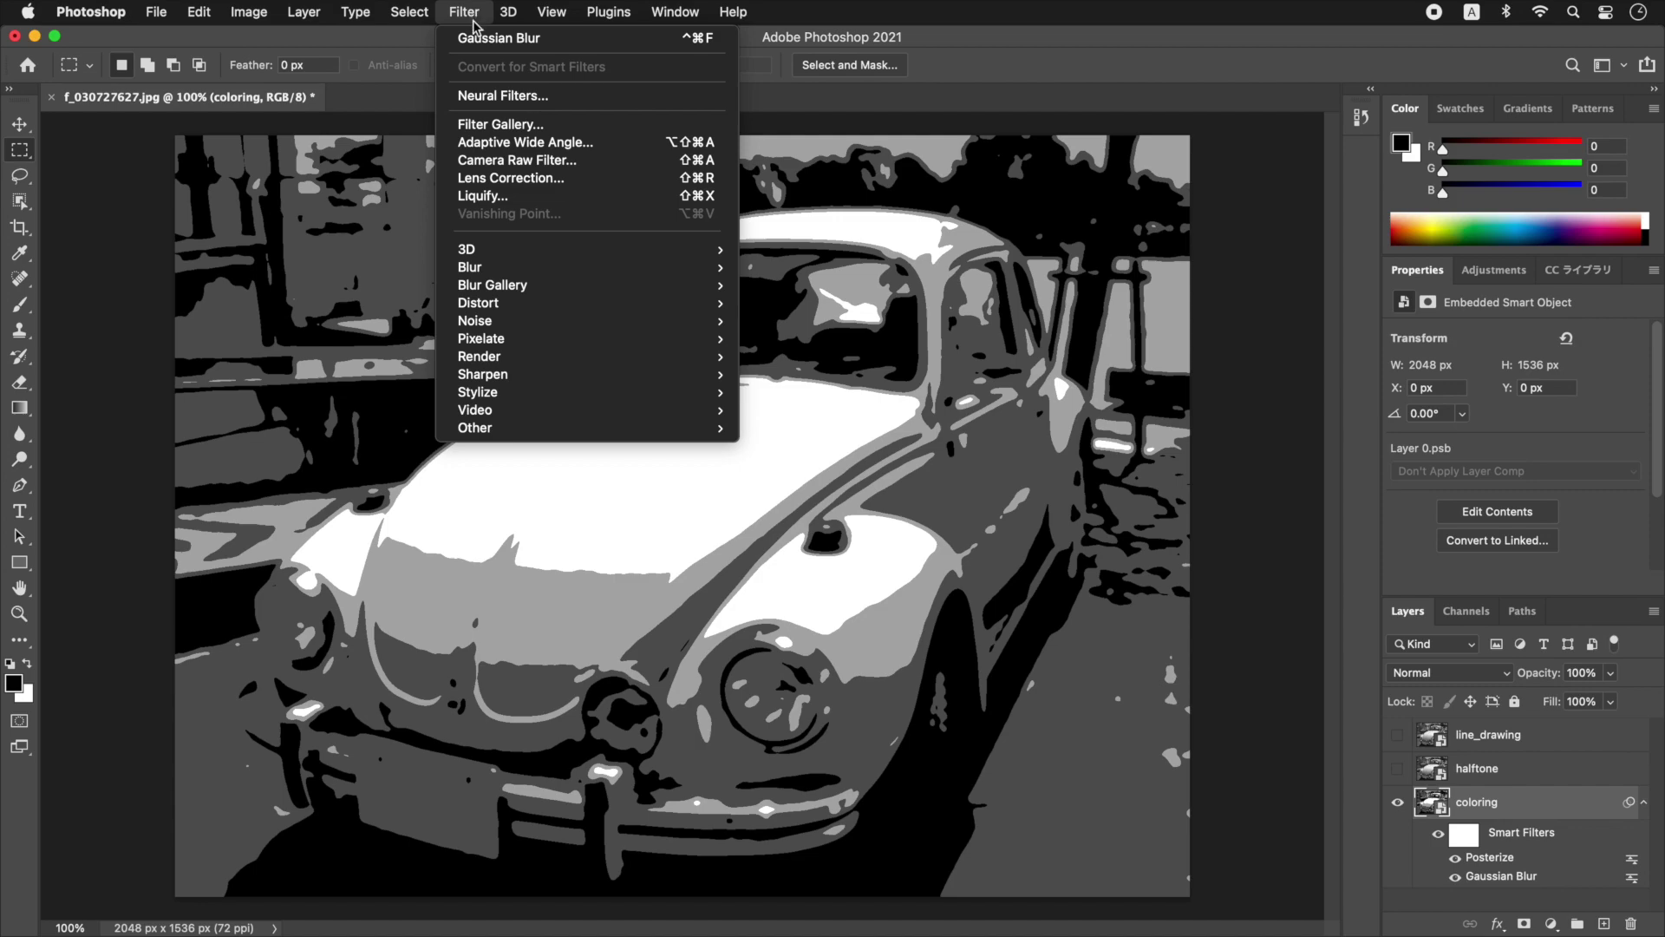
pyautogui.moveTo(556, 271)
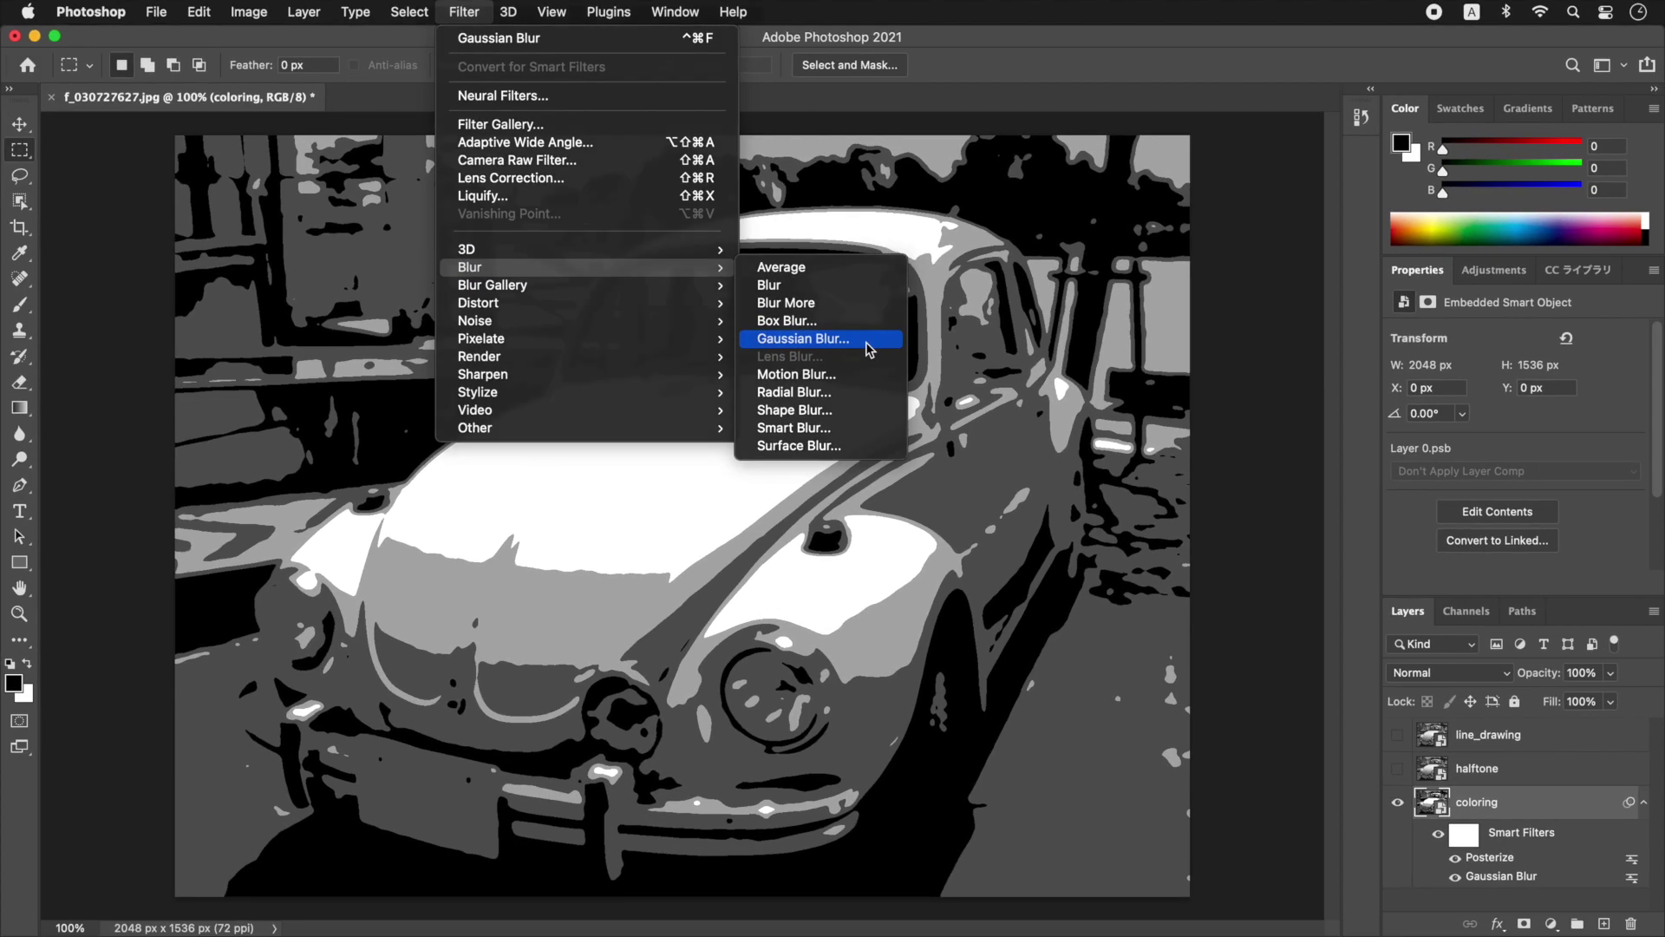
pyautogui.click(1095, 490)
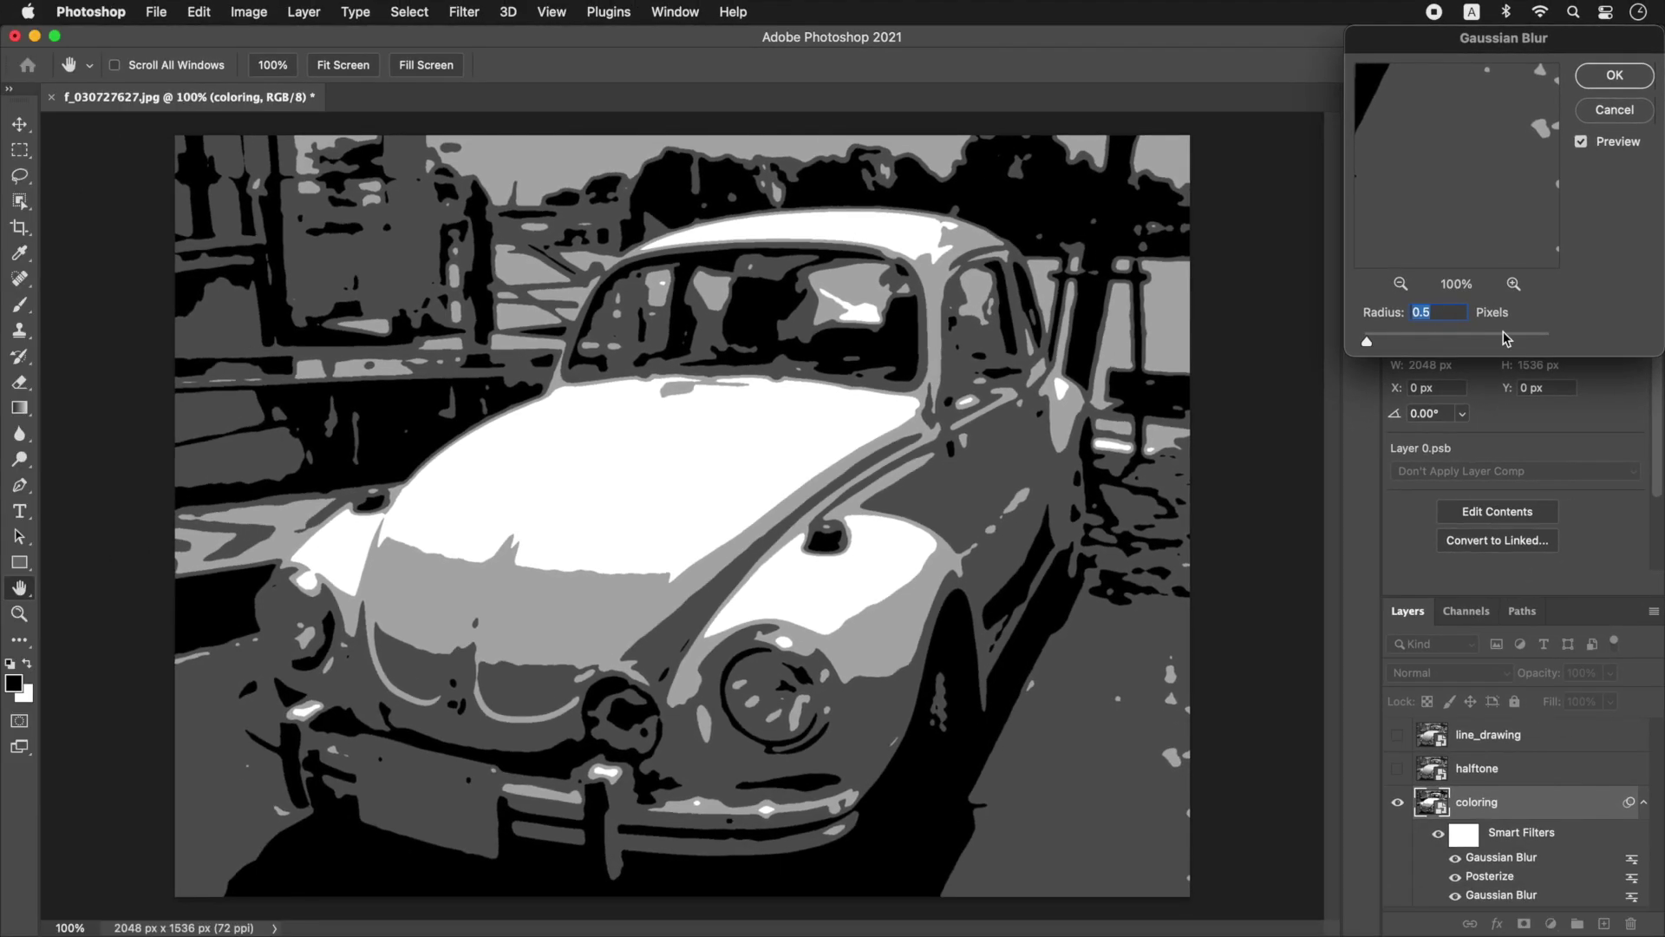
pyautogui.click(1634, 84)
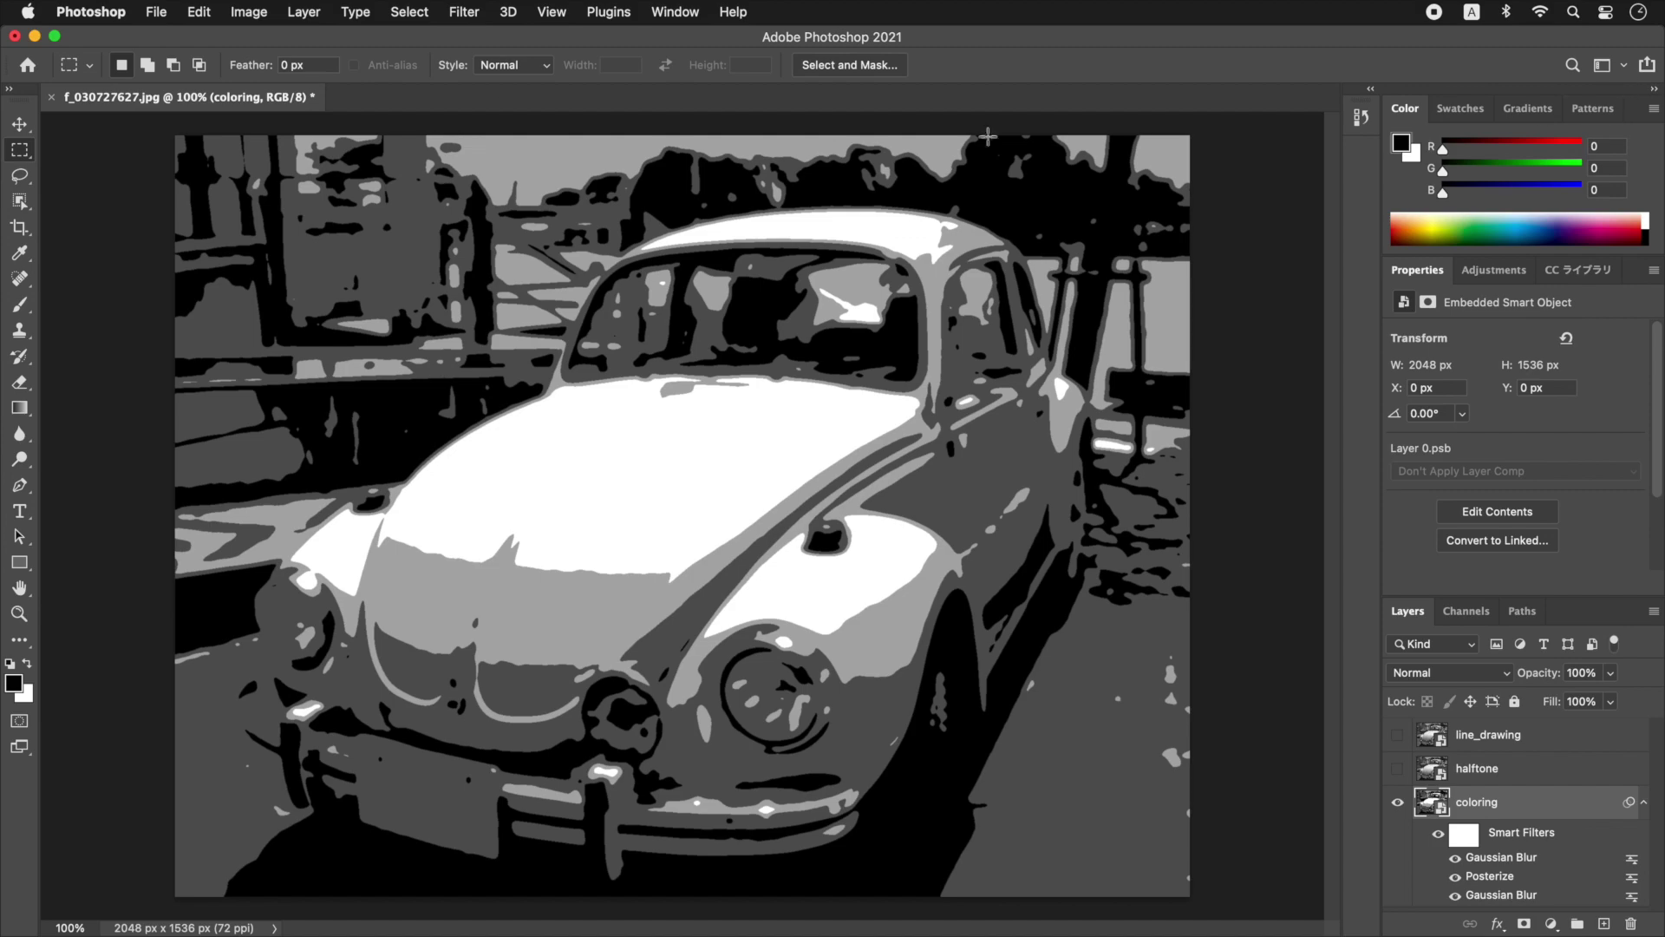
# Start a Gradient Map adjustment on the coloring layer and open its black-to-white gradient for editing.
pyautogui.click(248, 11)
pyautogui.moveTo(334, 73)
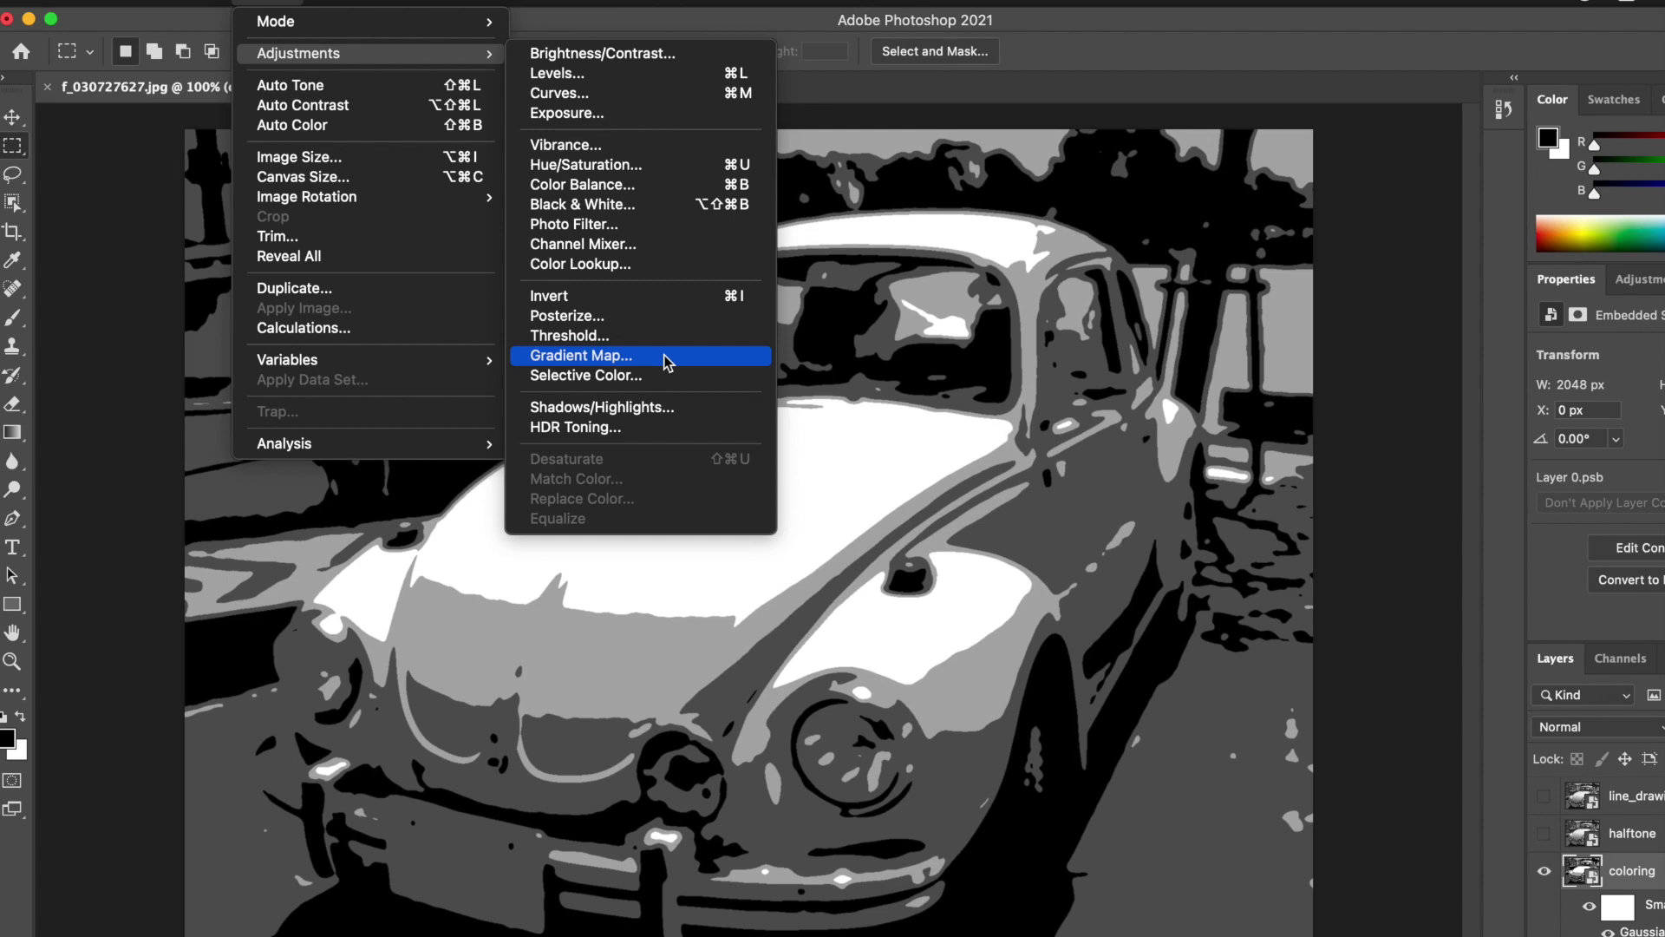
pyautogui.click(1124, 489)
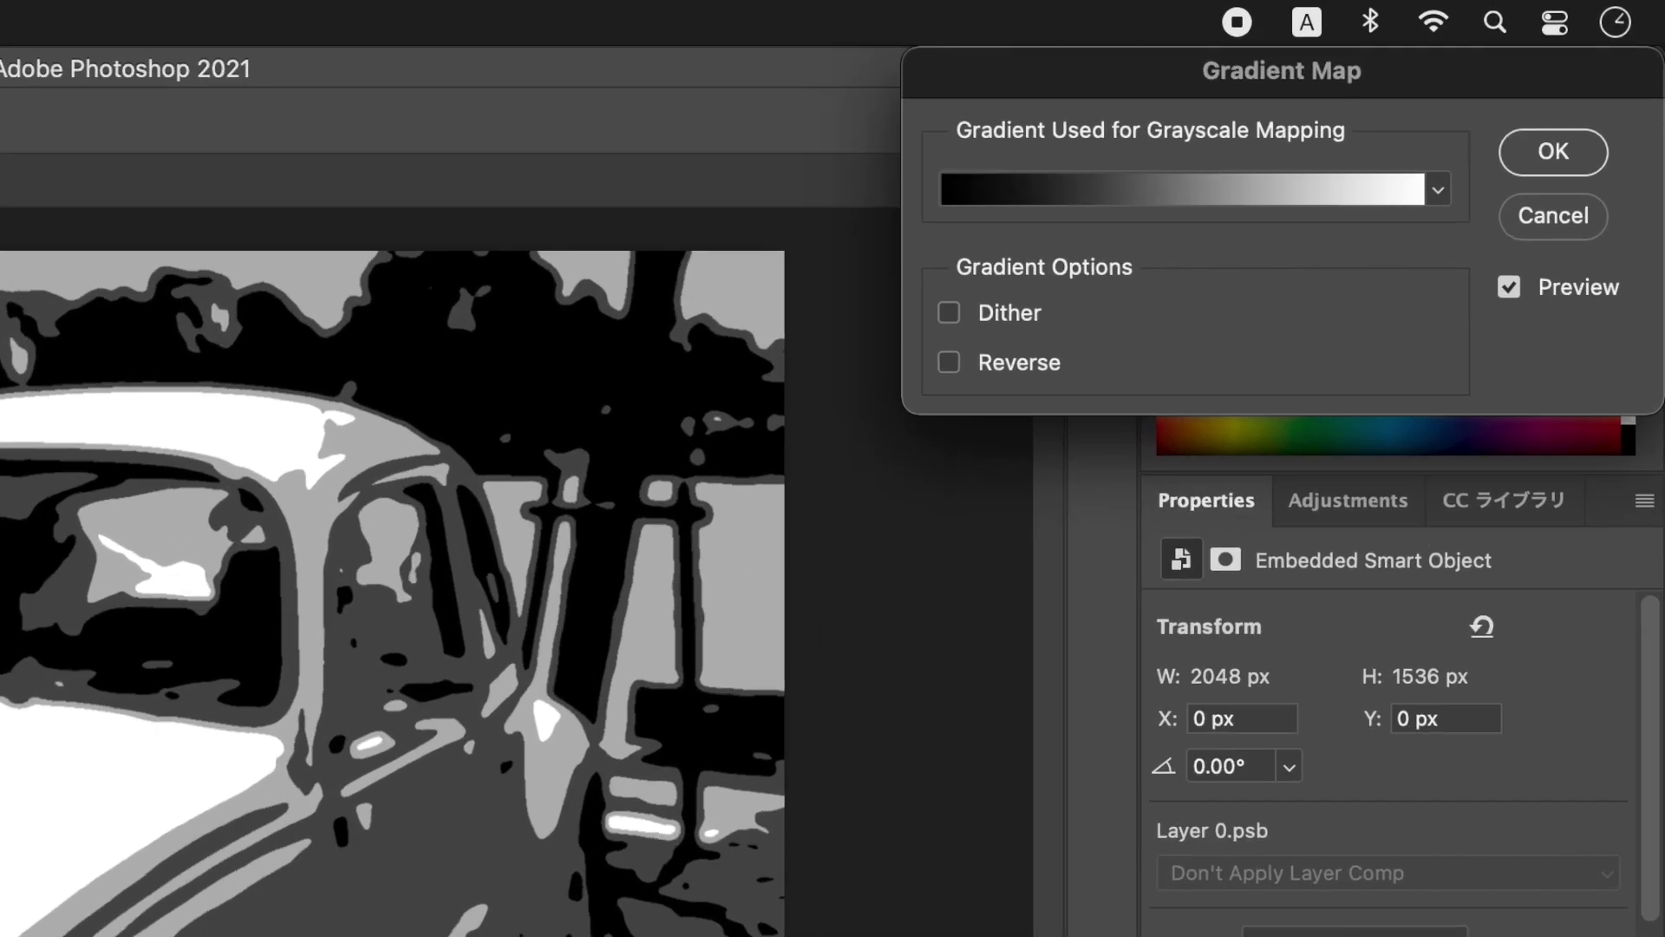
pyautogui.click(1413, 102)
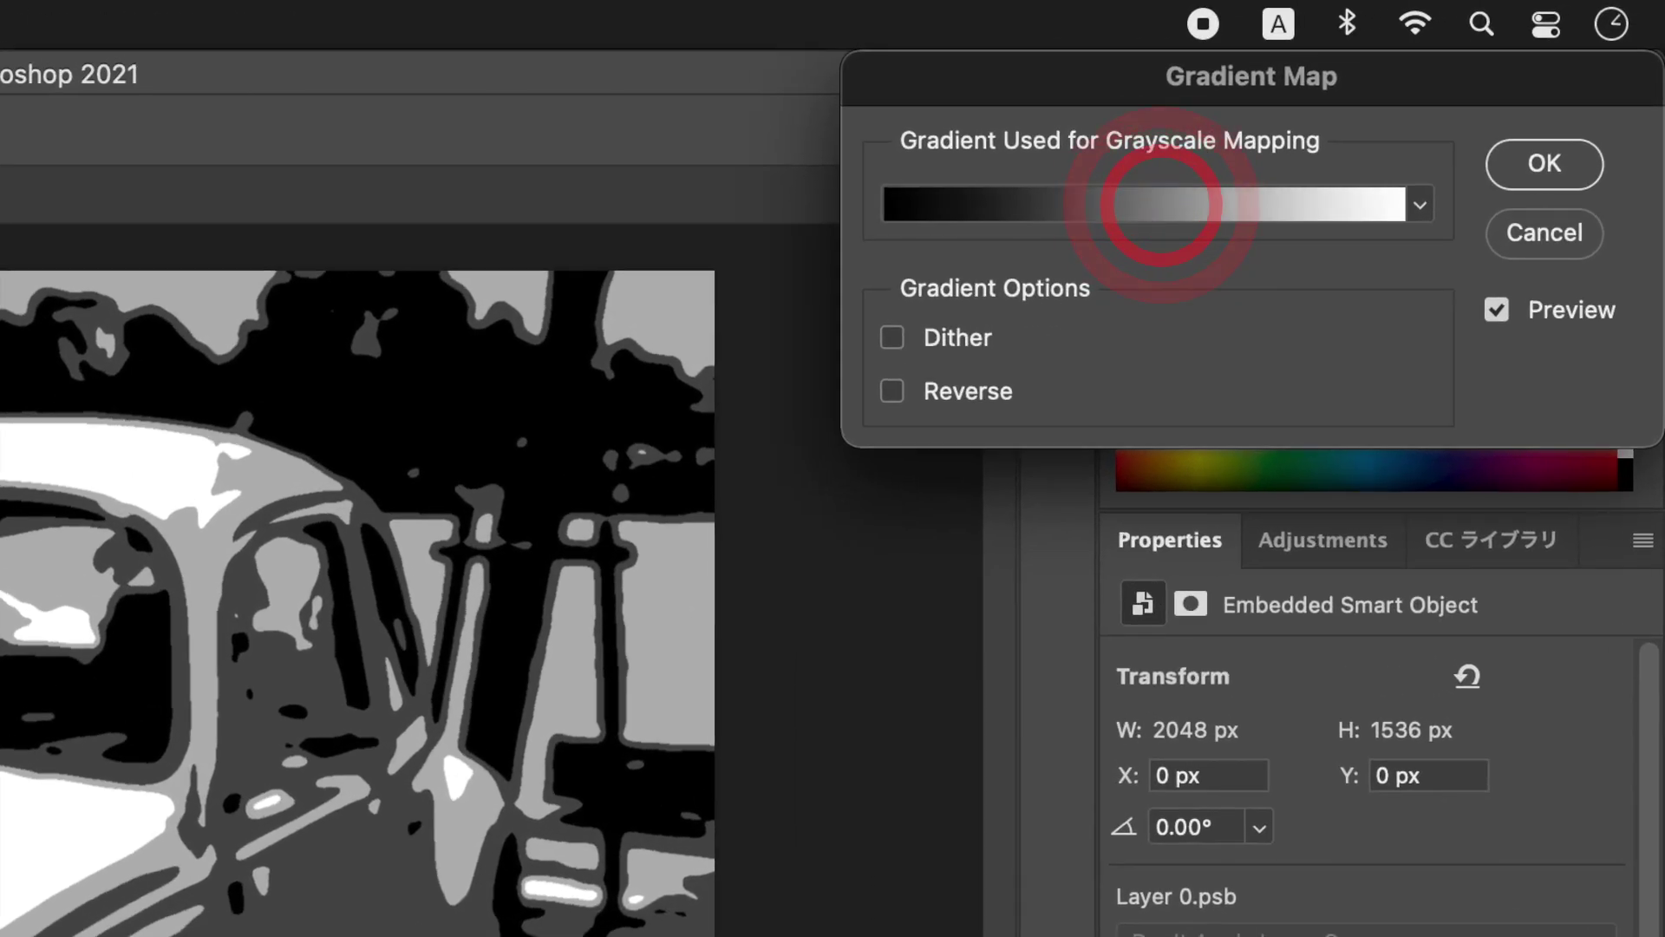
pyautogui.click(1163, 213)
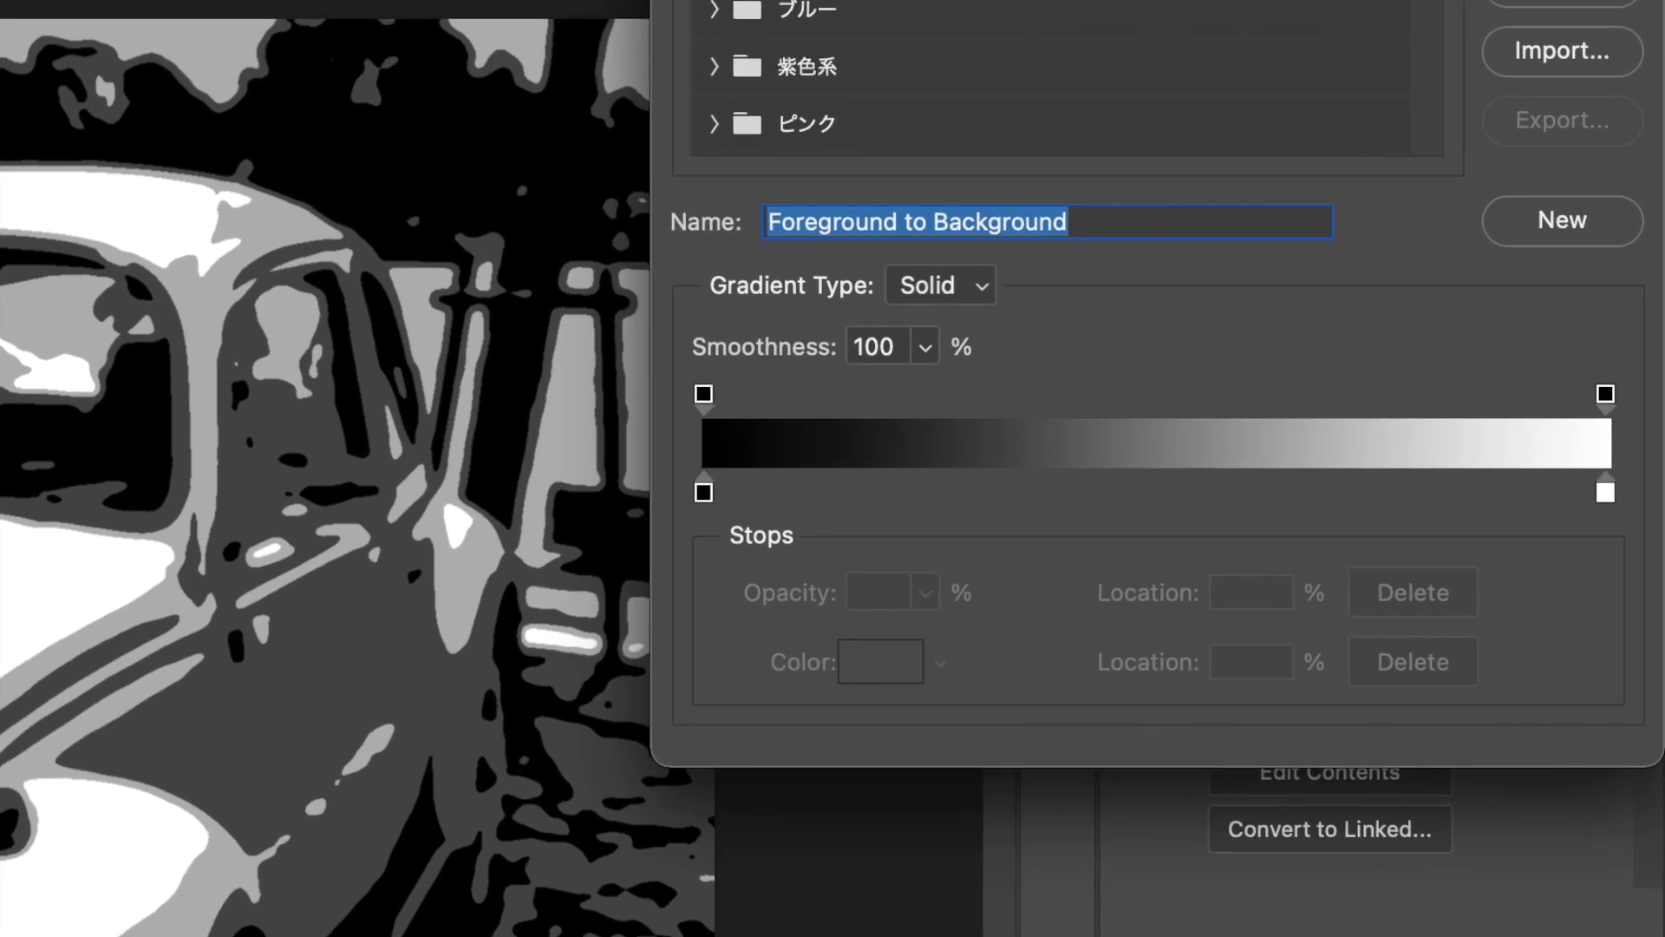
# Set the gradient's two opacity stops to 100% opacity, one at location 0% and the other at 100%.
pyautogui.click(703, 395)
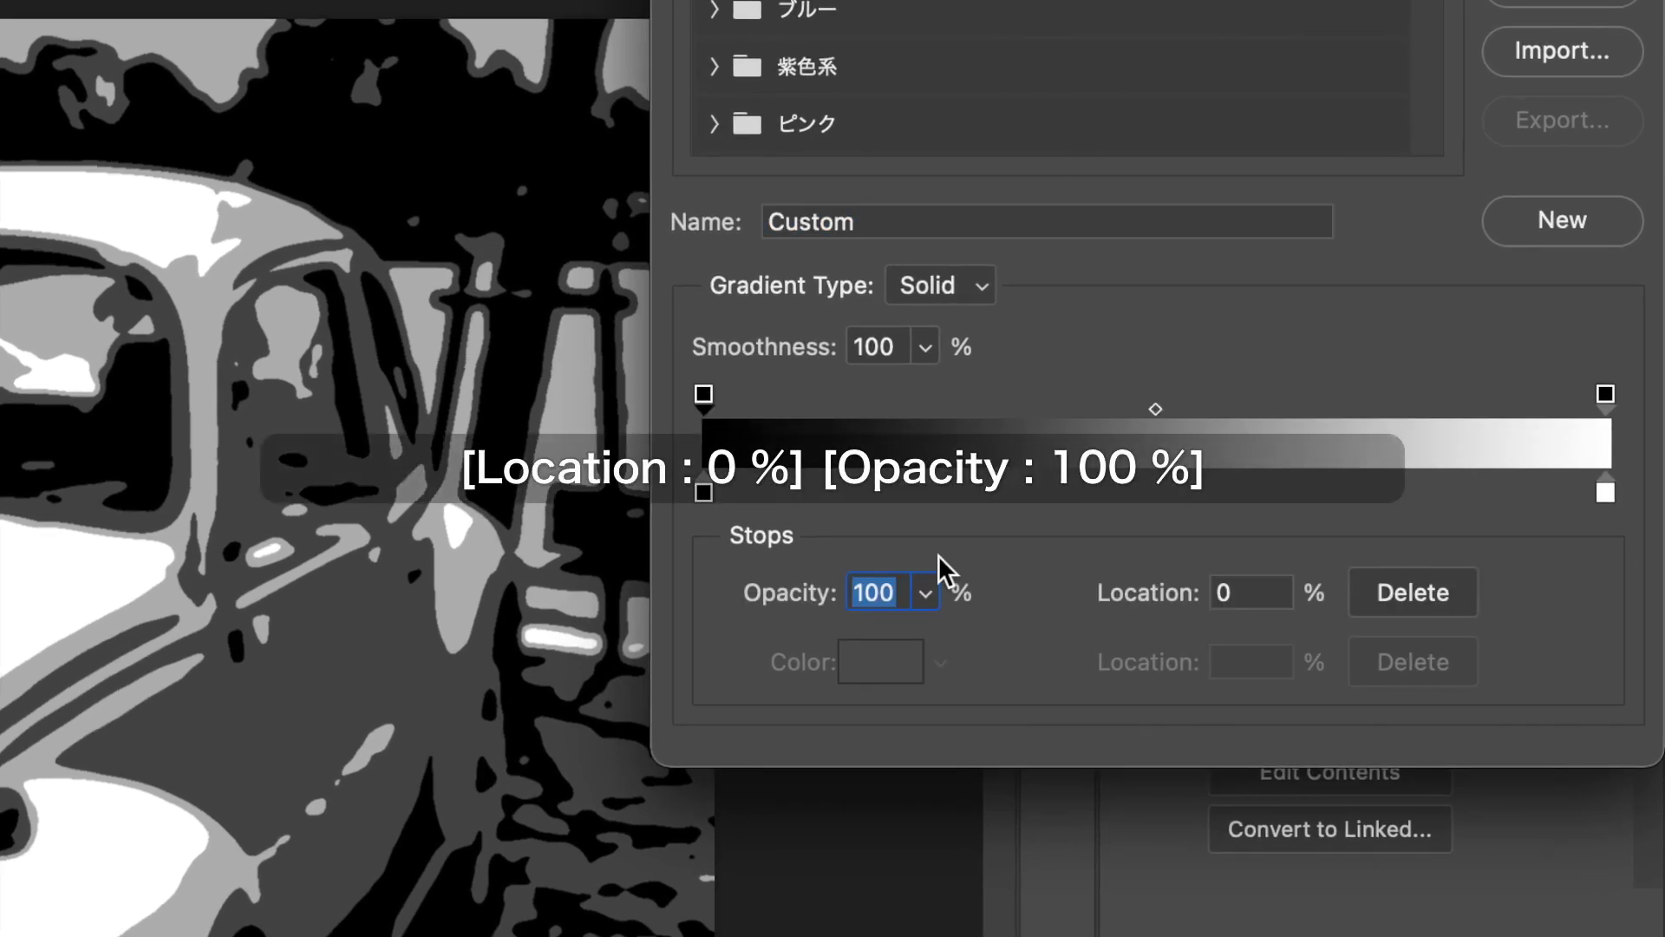
pyautogui.click(1249, 592)
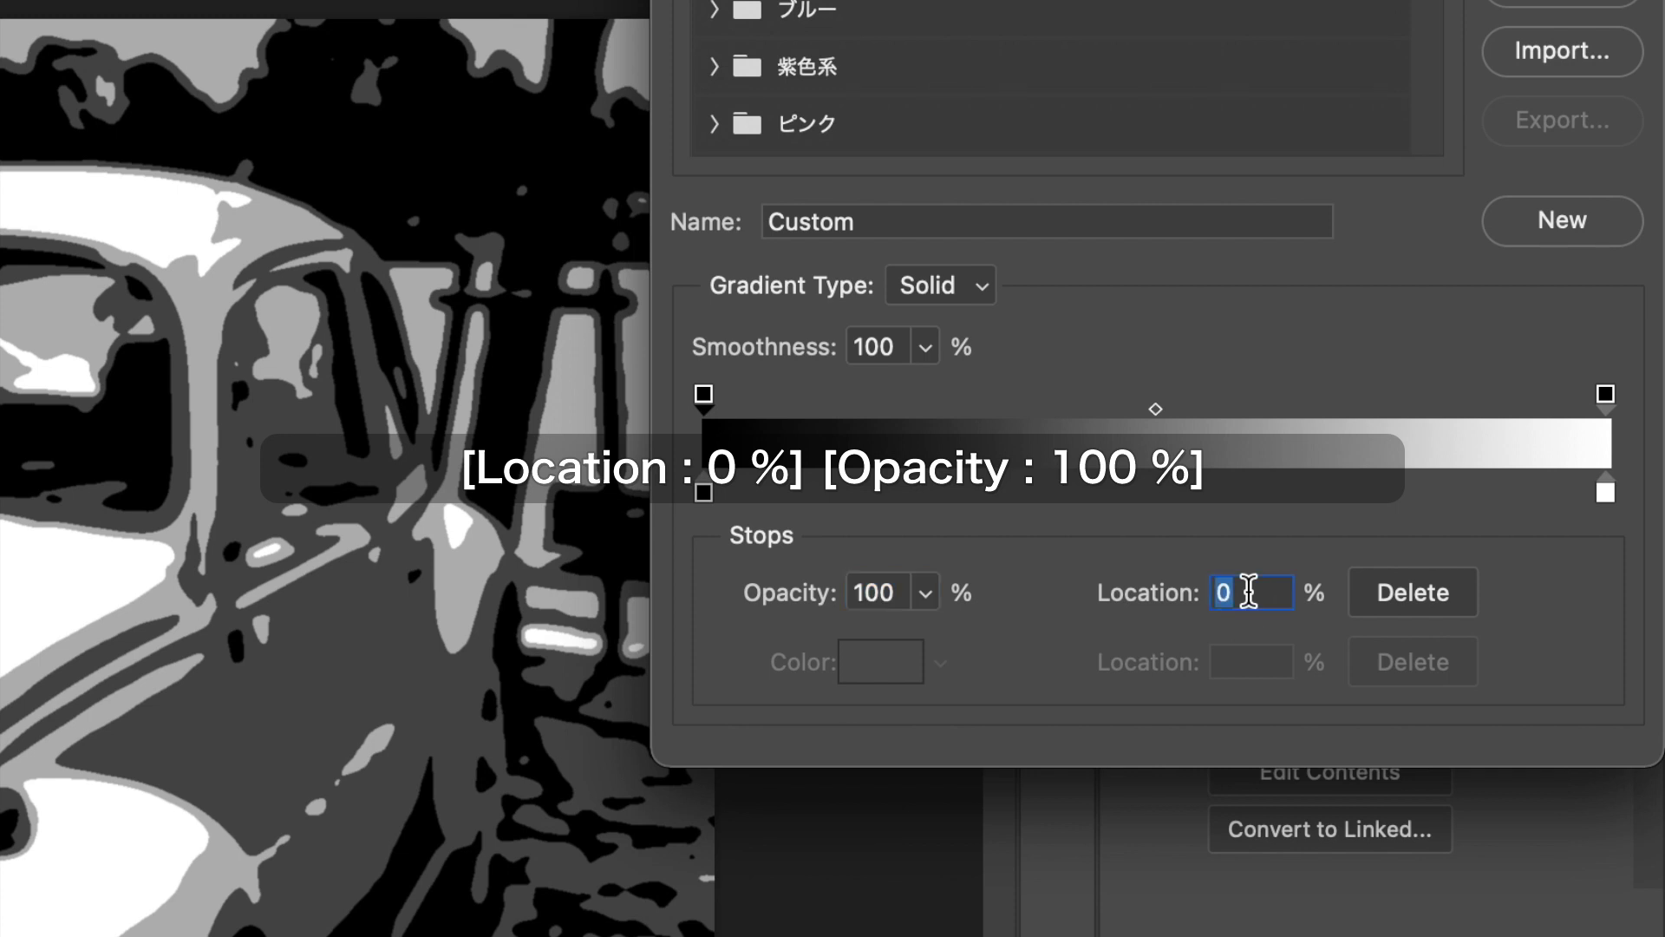
pyautogui.click(896, 592)
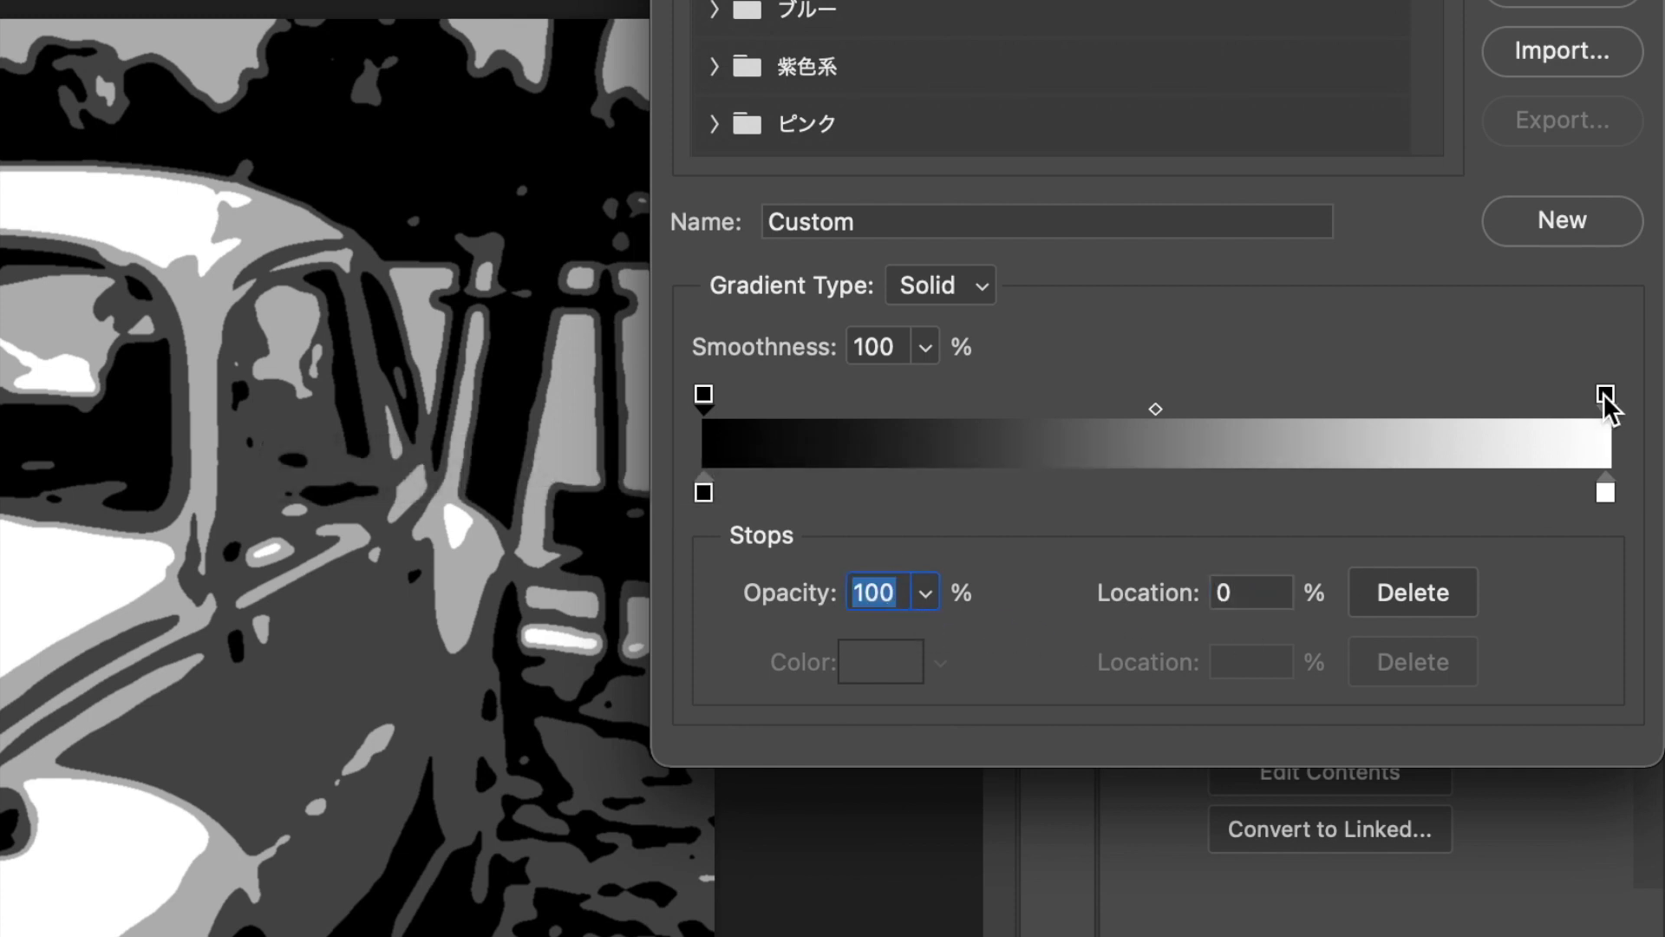
pyautogui.click(1605, 393)
pyautogui.click(1264, 594)
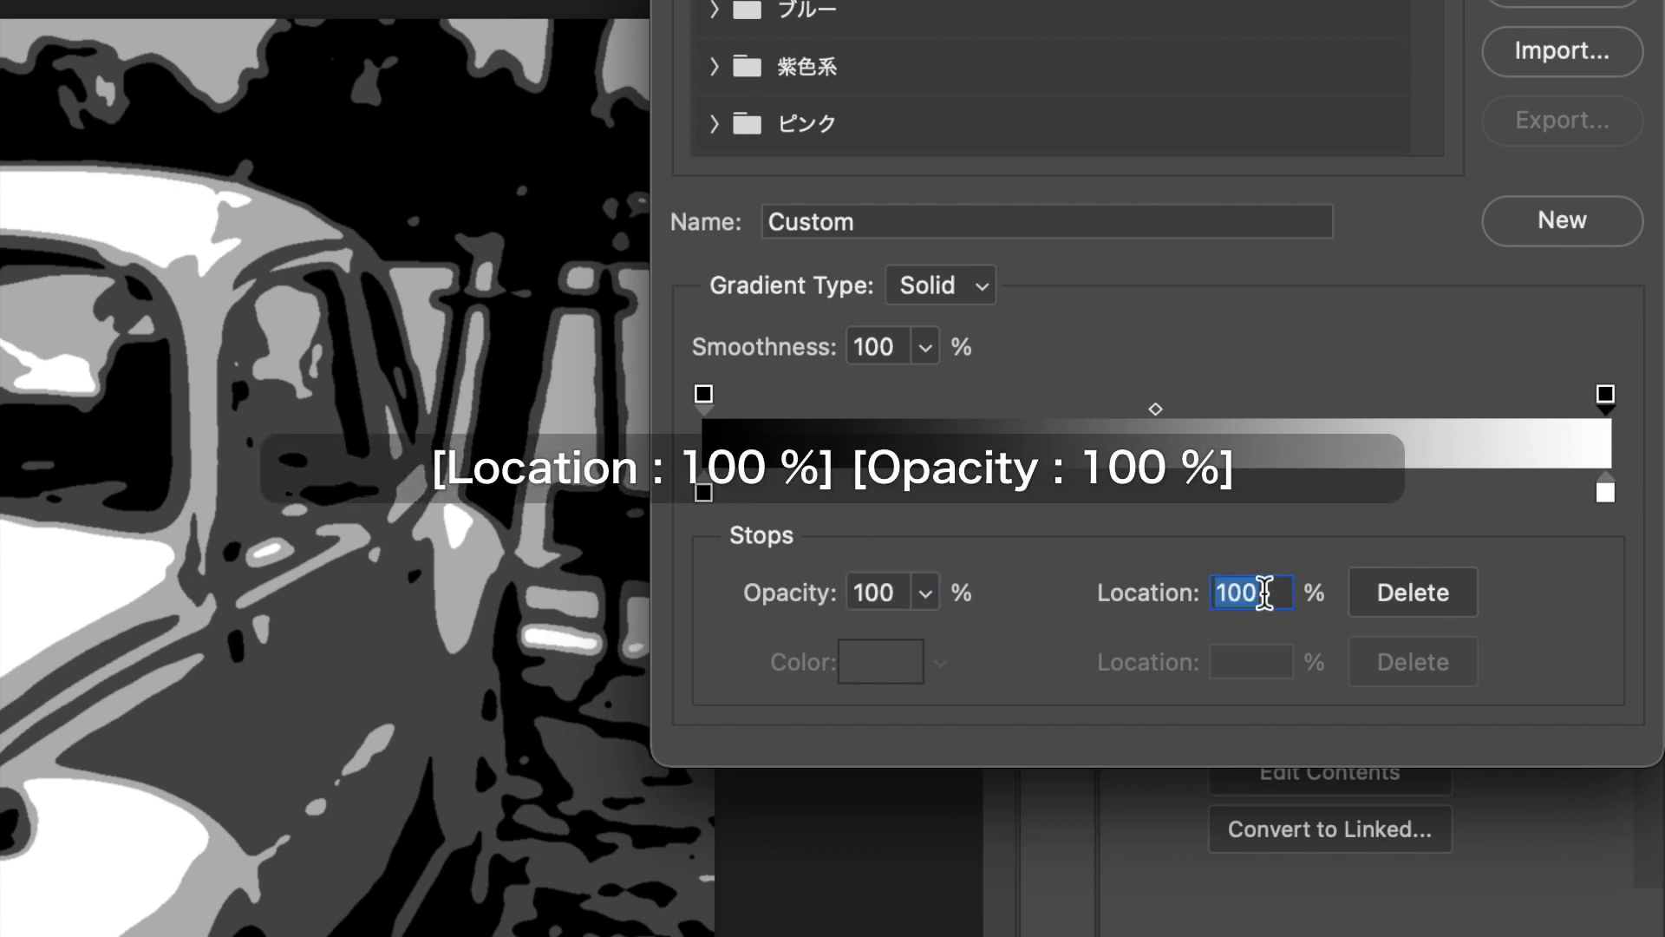
pyautogui.click(896, 594)
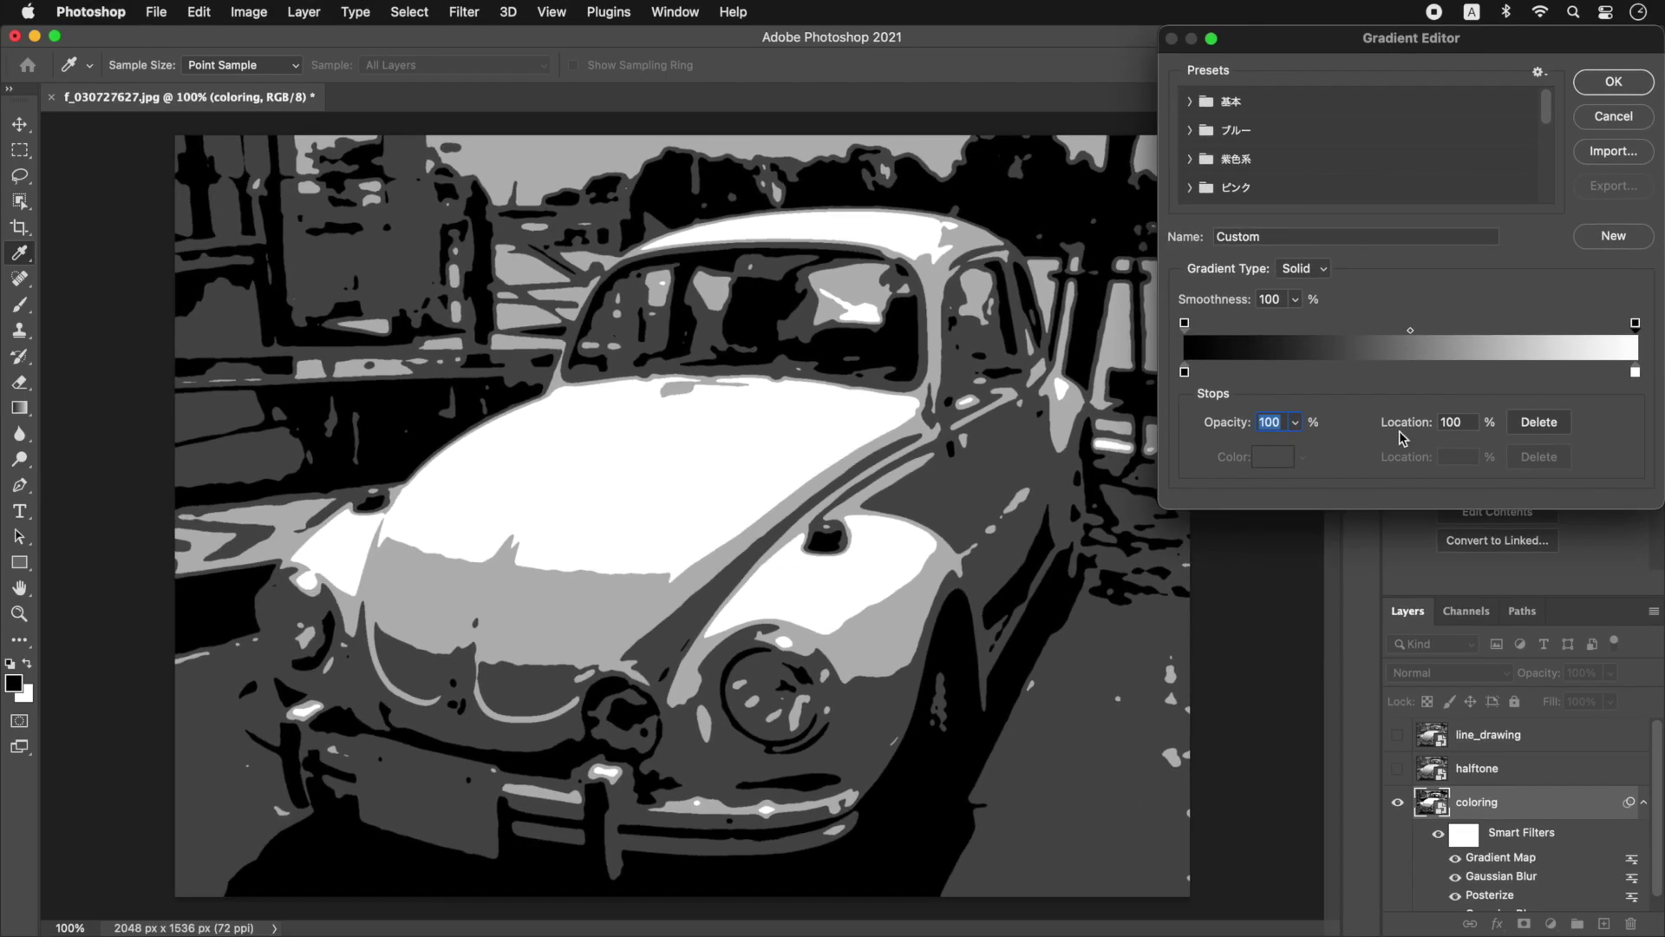
# Set the gradient's dark color stop at location 0% to hue 19°, saturation 15% and brightness 22%.
pyautogui.click(1185, 372)
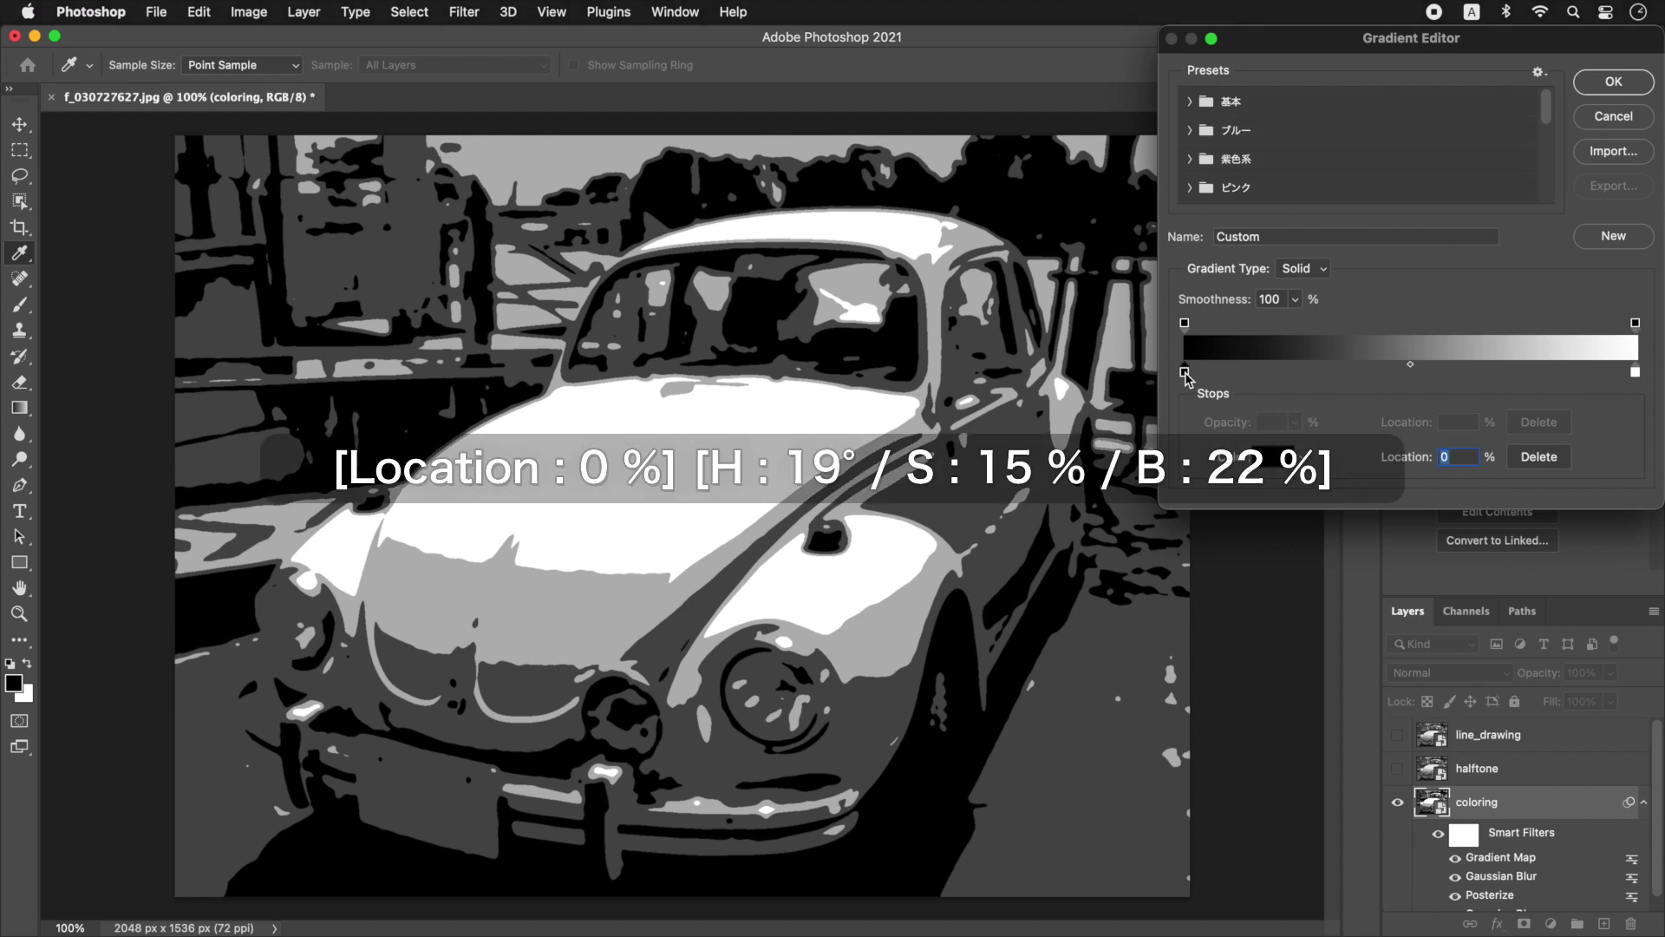
pyautogui.doubleClick(1185, 372)
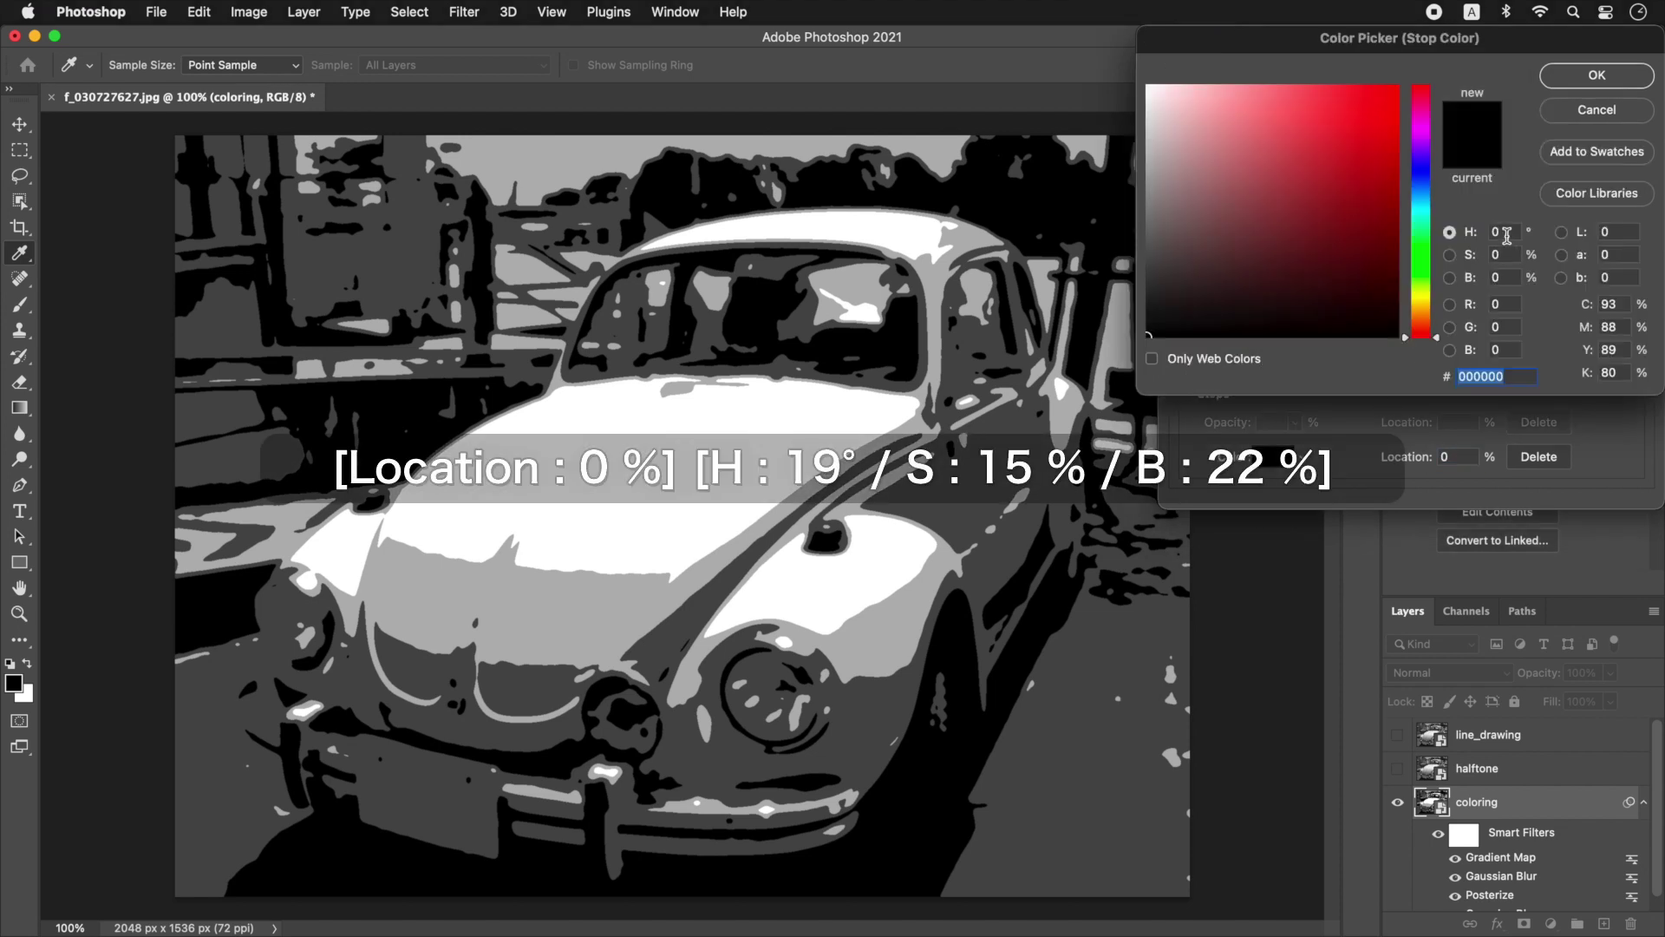
pyautogui.write('19')
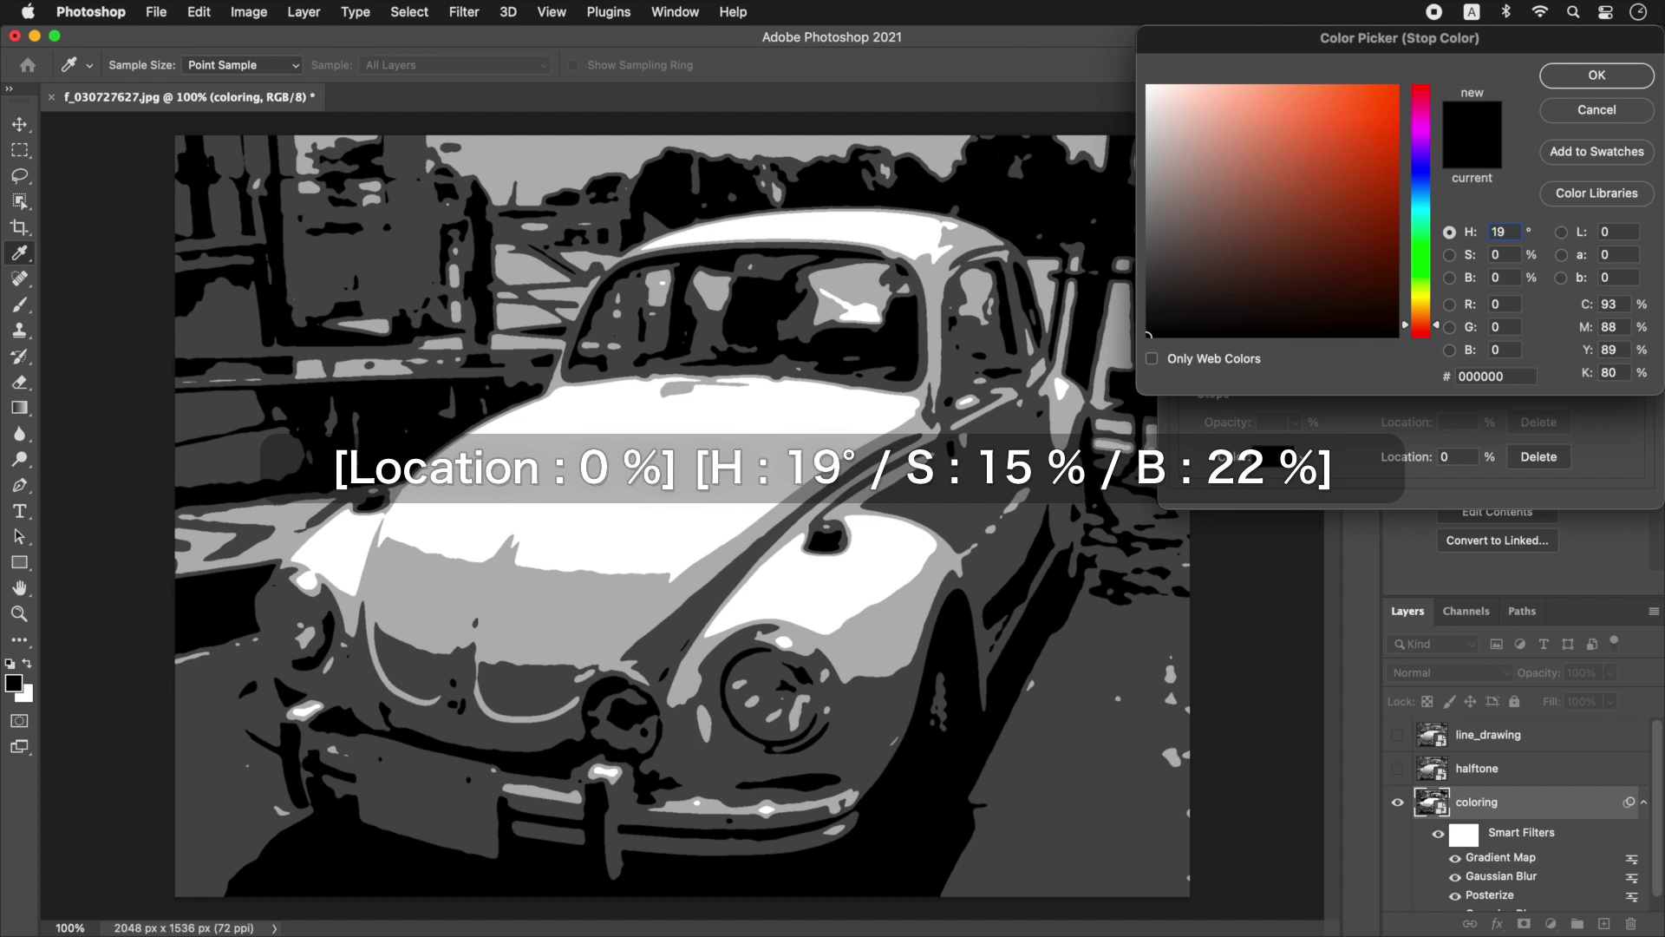
pyautogui.click(1513, 256)
pyautogui.write('15')
pyautogui.click(1512, 276)
pyautogui.write('22')
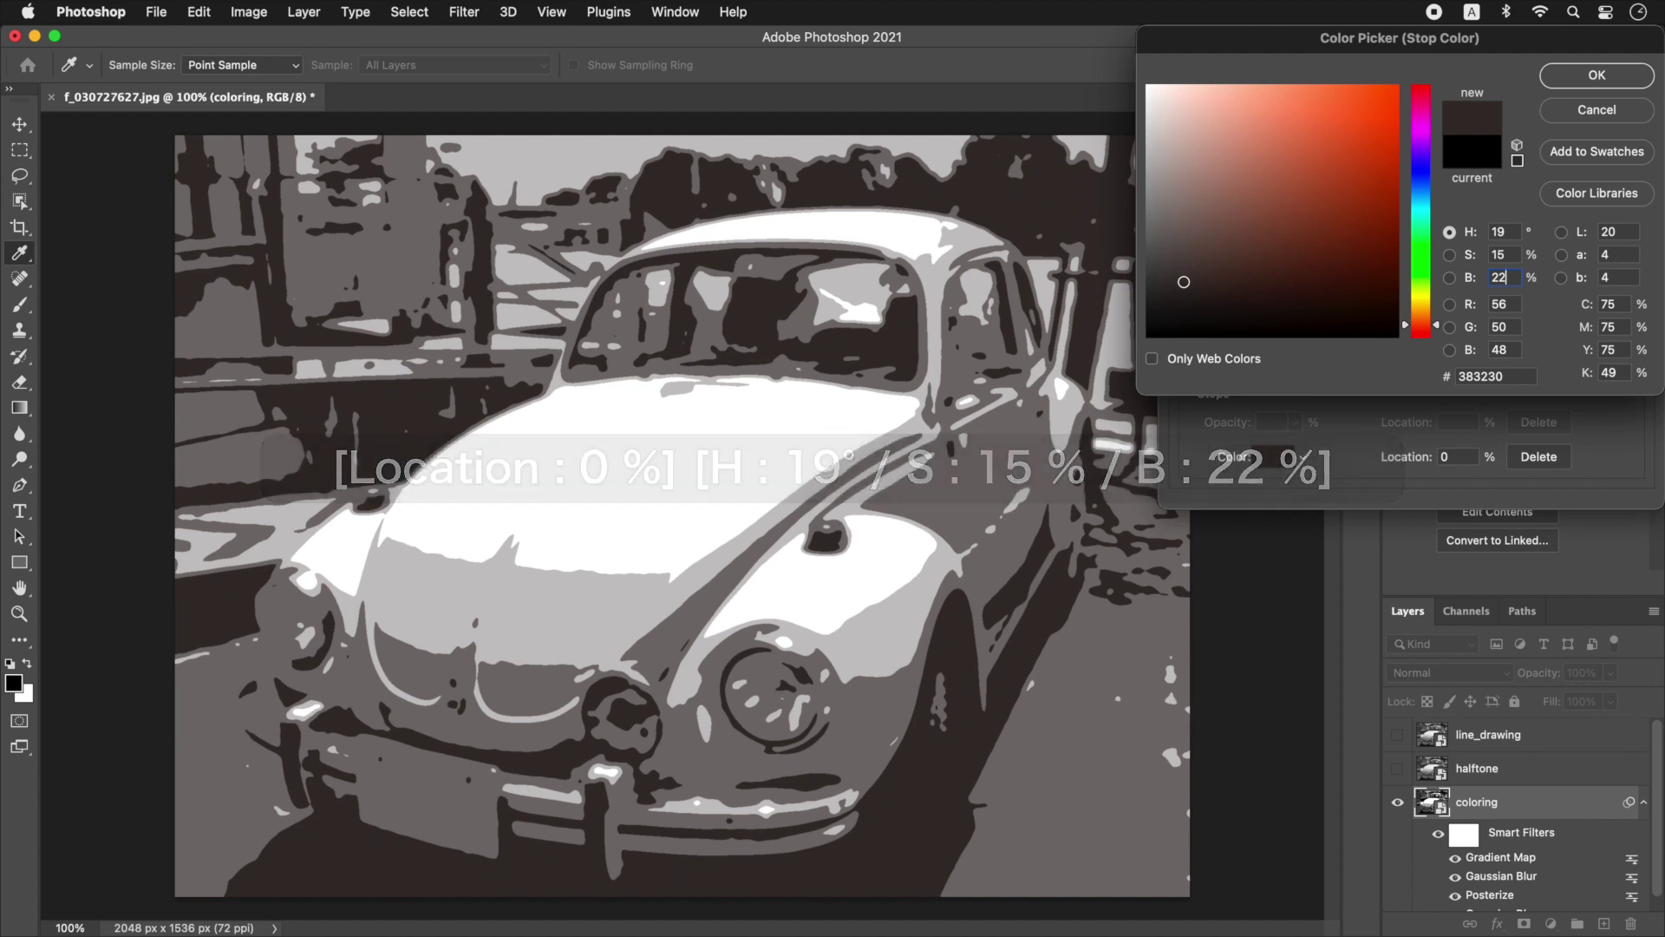
pyautogui.click(1618, 80)
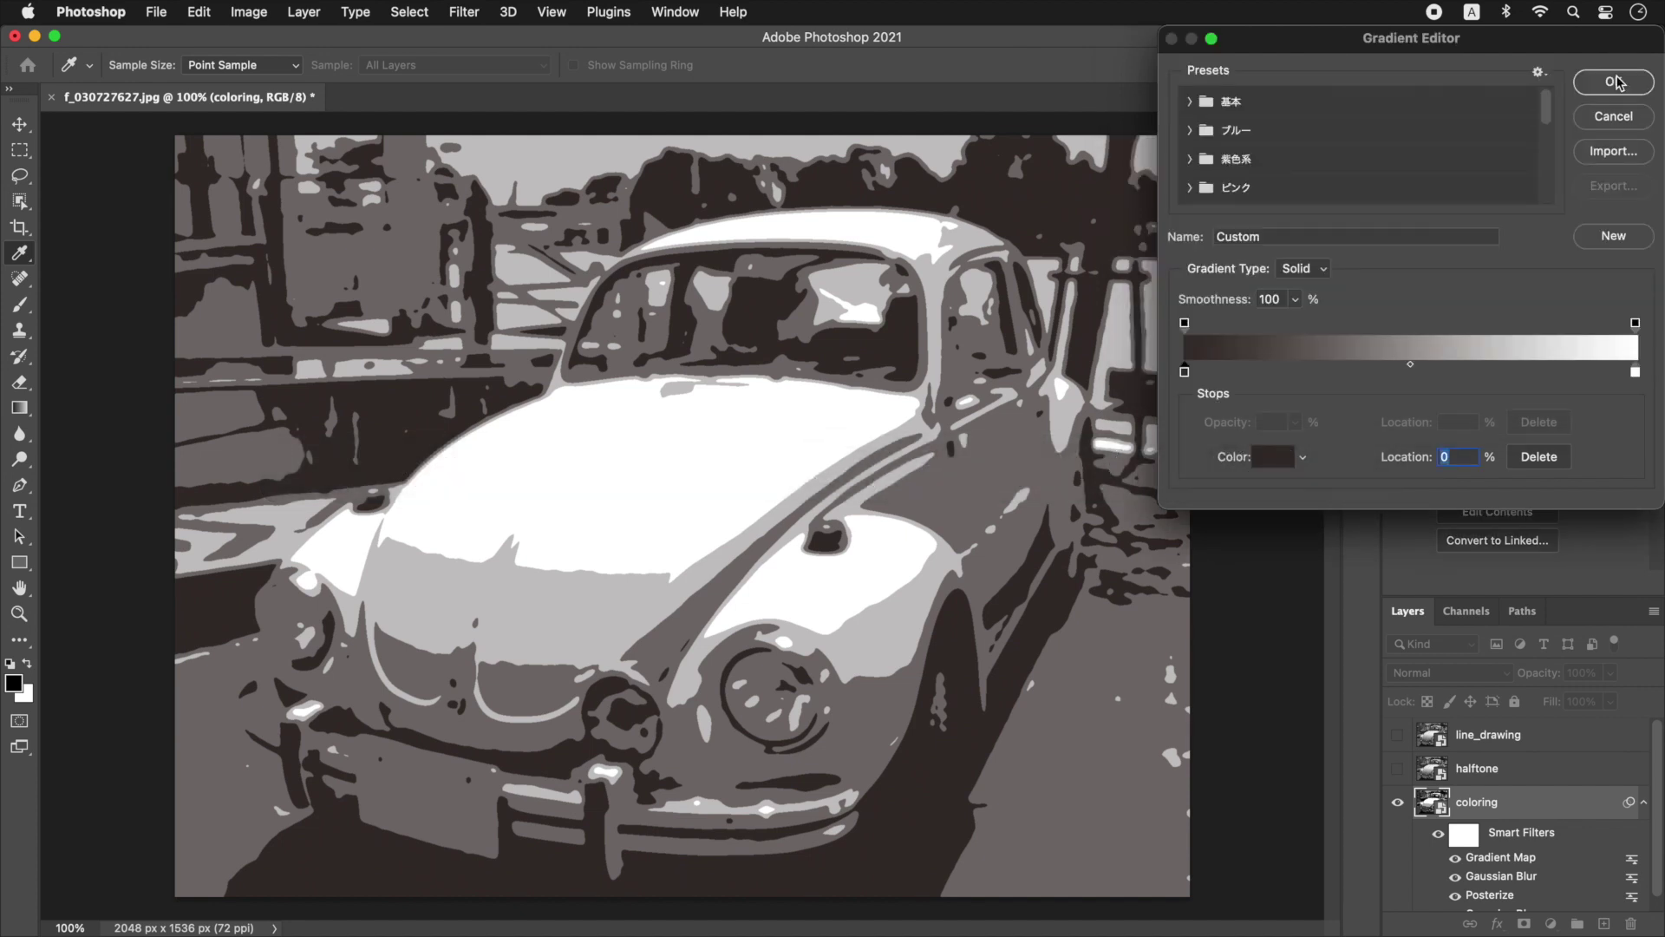
# Add a gradient color stop at location 33% with hue 39°, saturation 93% and brightness 87%.
pyautogui.click(1324, 372)
pyautogui.moveTo(1327, 373); pyautogui.dragTo(1334, 375)
pyautogui.doubleClick(1333, 373)
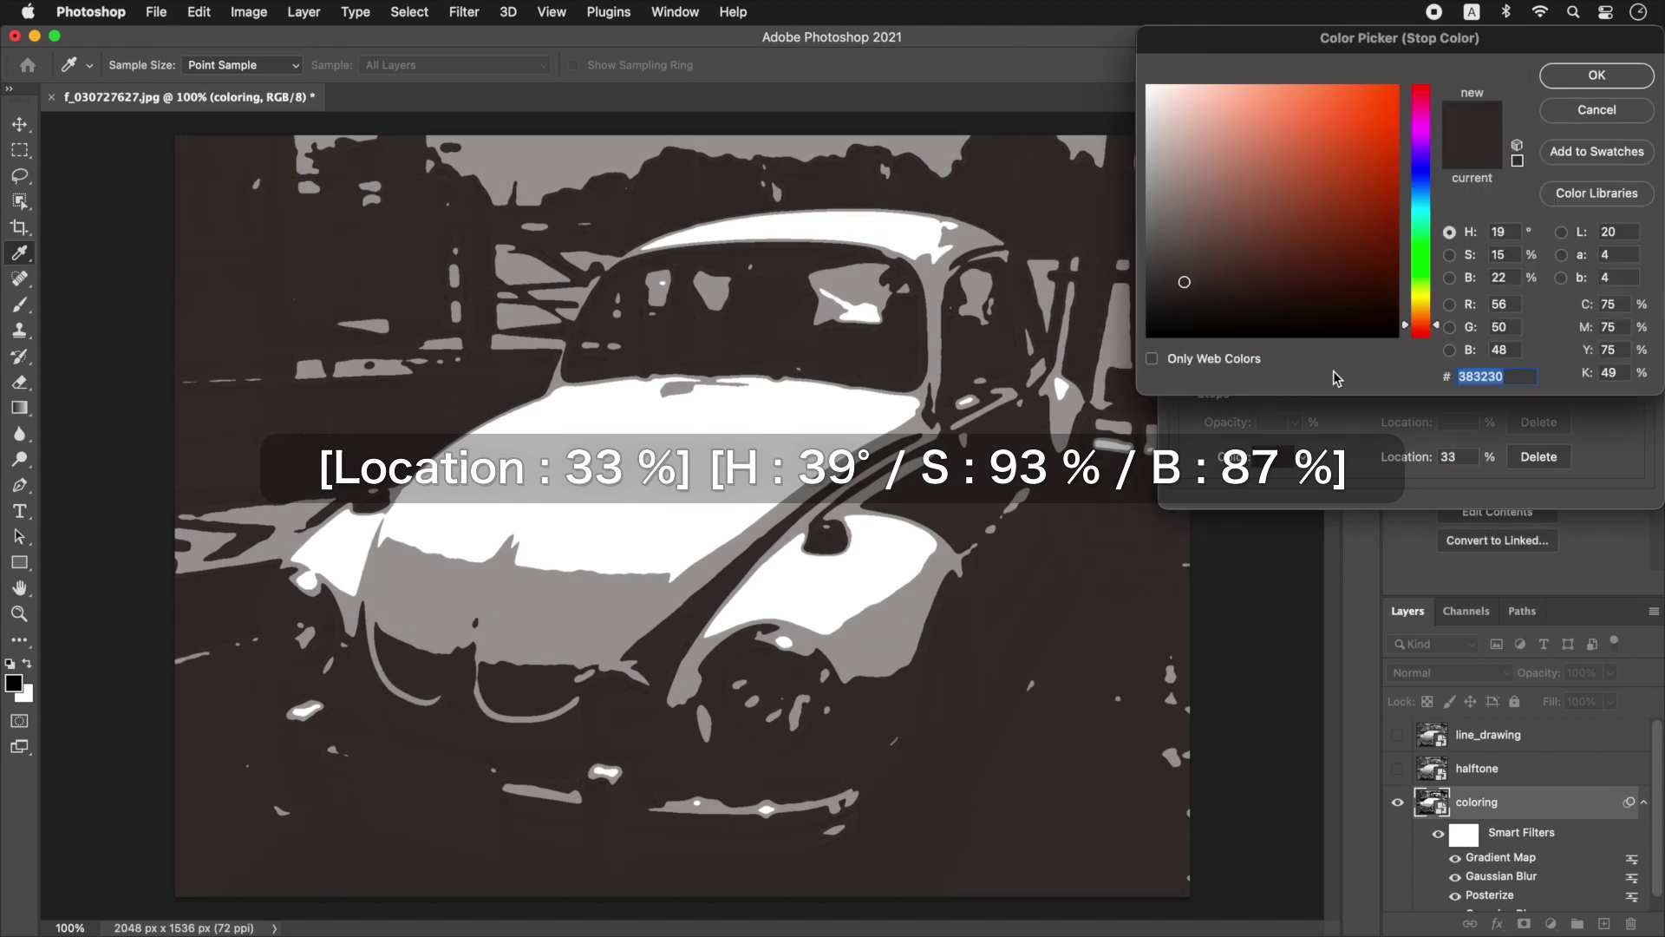
pyautogui.write('39')
pyautogui.doubleClick(1516, 255)
pyautogui.write('93')
pyautogui.doubleClick(1512, 277)
pyautogui.write('87')
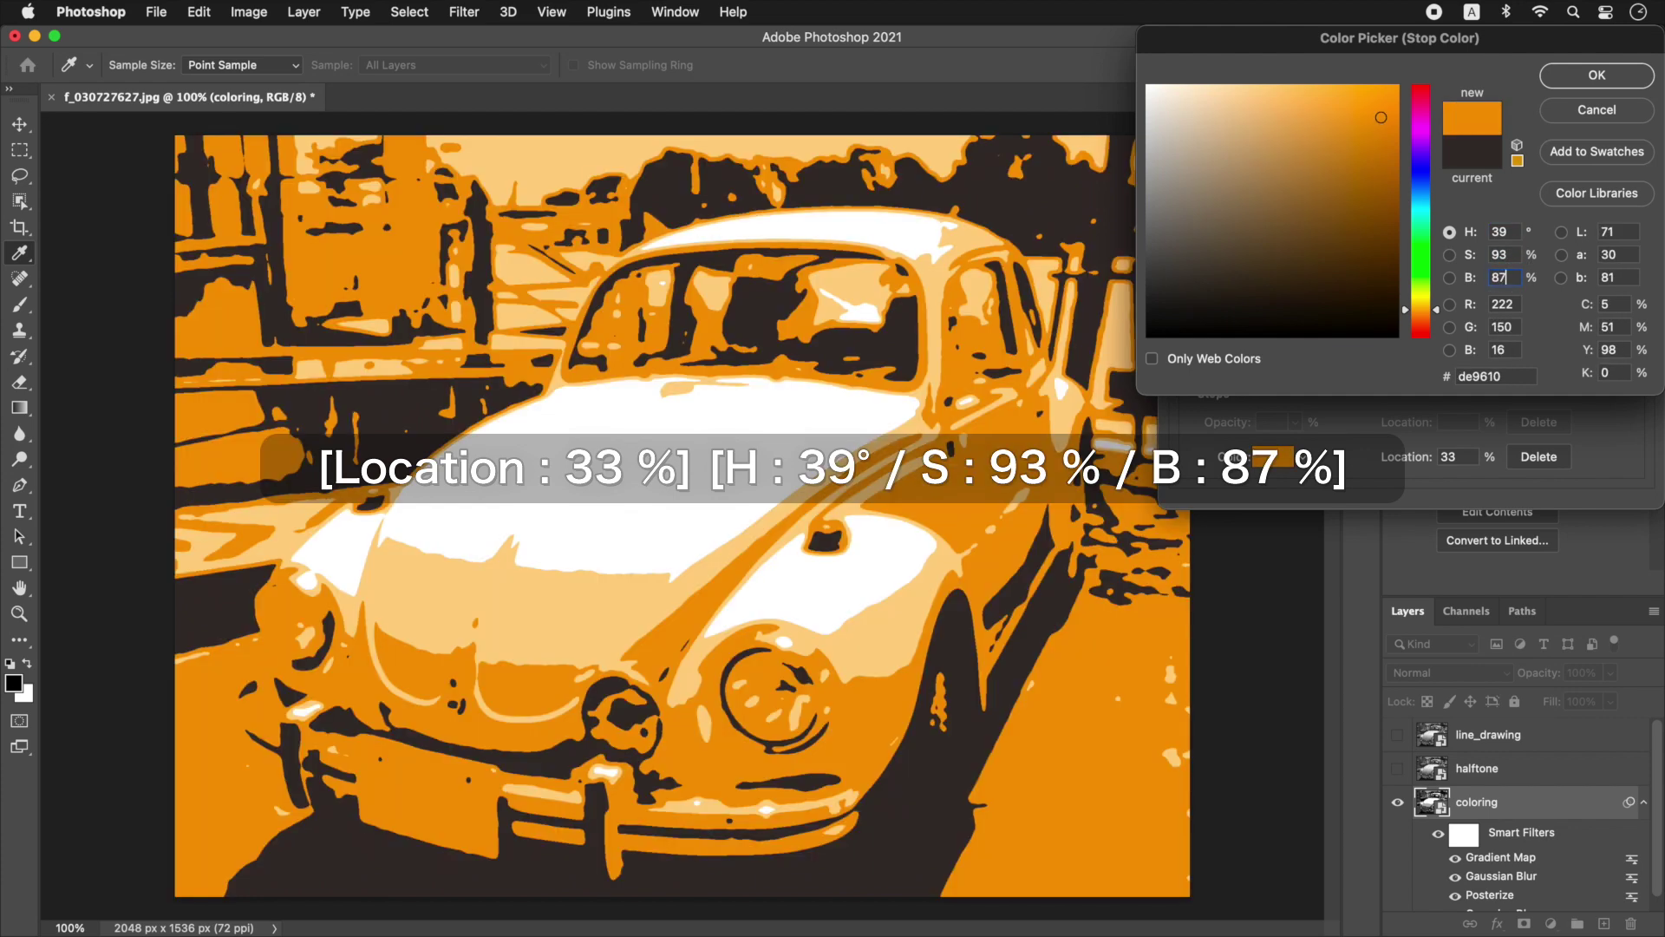
pyautogui.click(1615, 80)
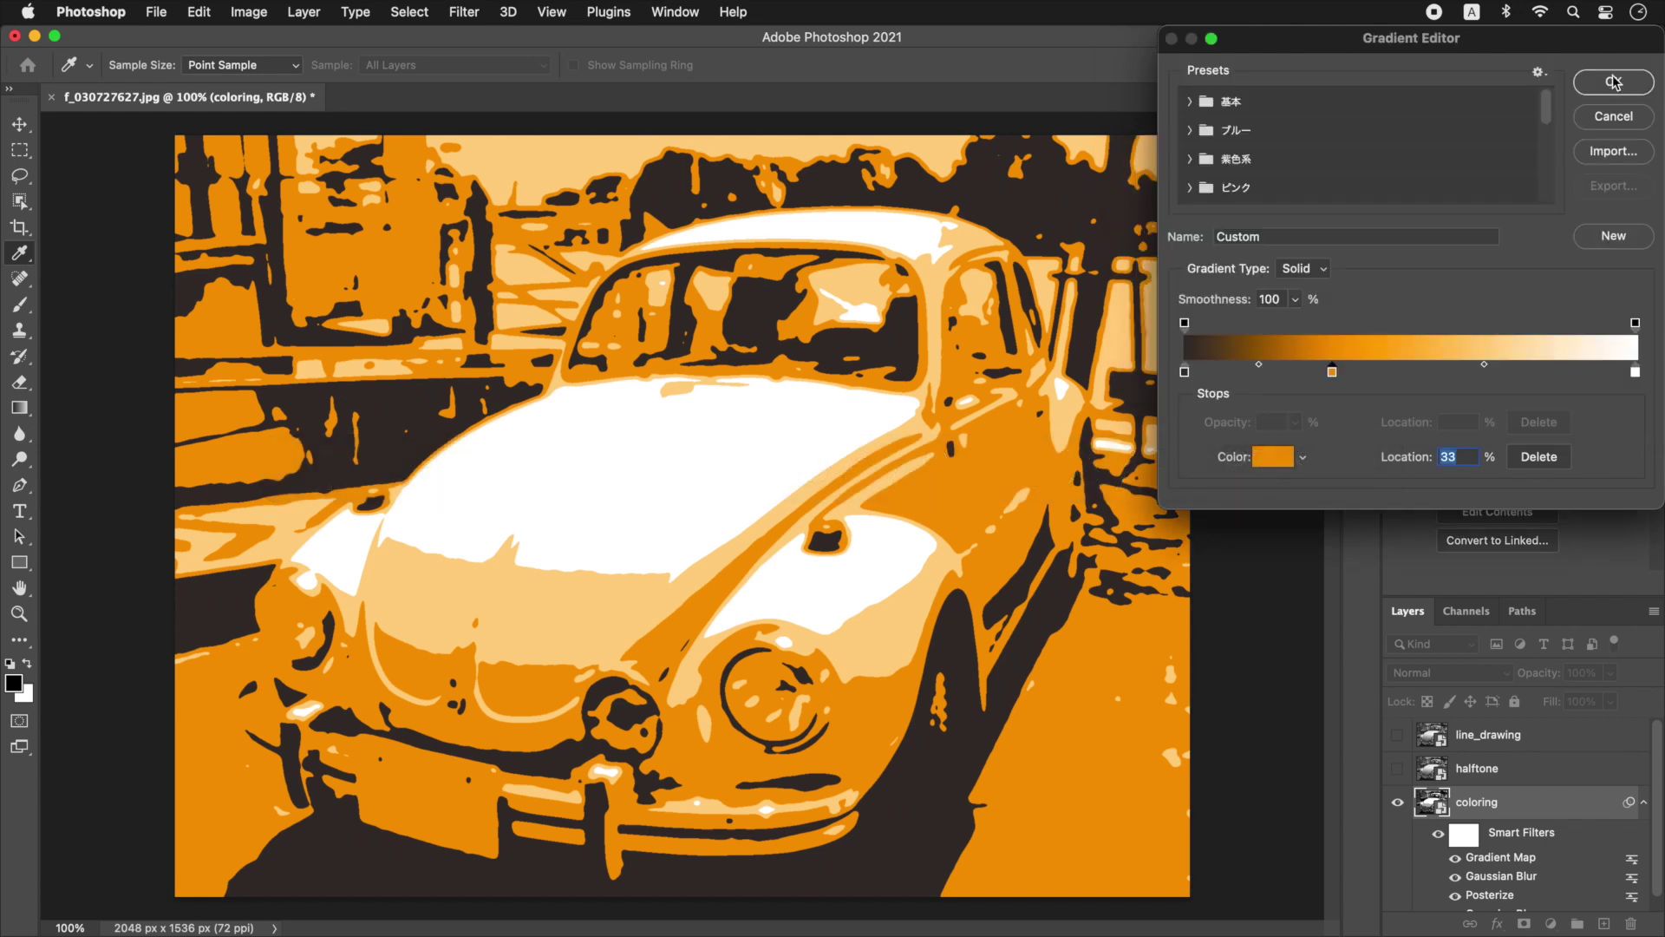
# Add another gradient color stop at location 67% with hue 55°, saturation 59% and brightness 100%.
pyautogui.moveTo(1507, 372); pyautogui.dragTo(1487, 371)
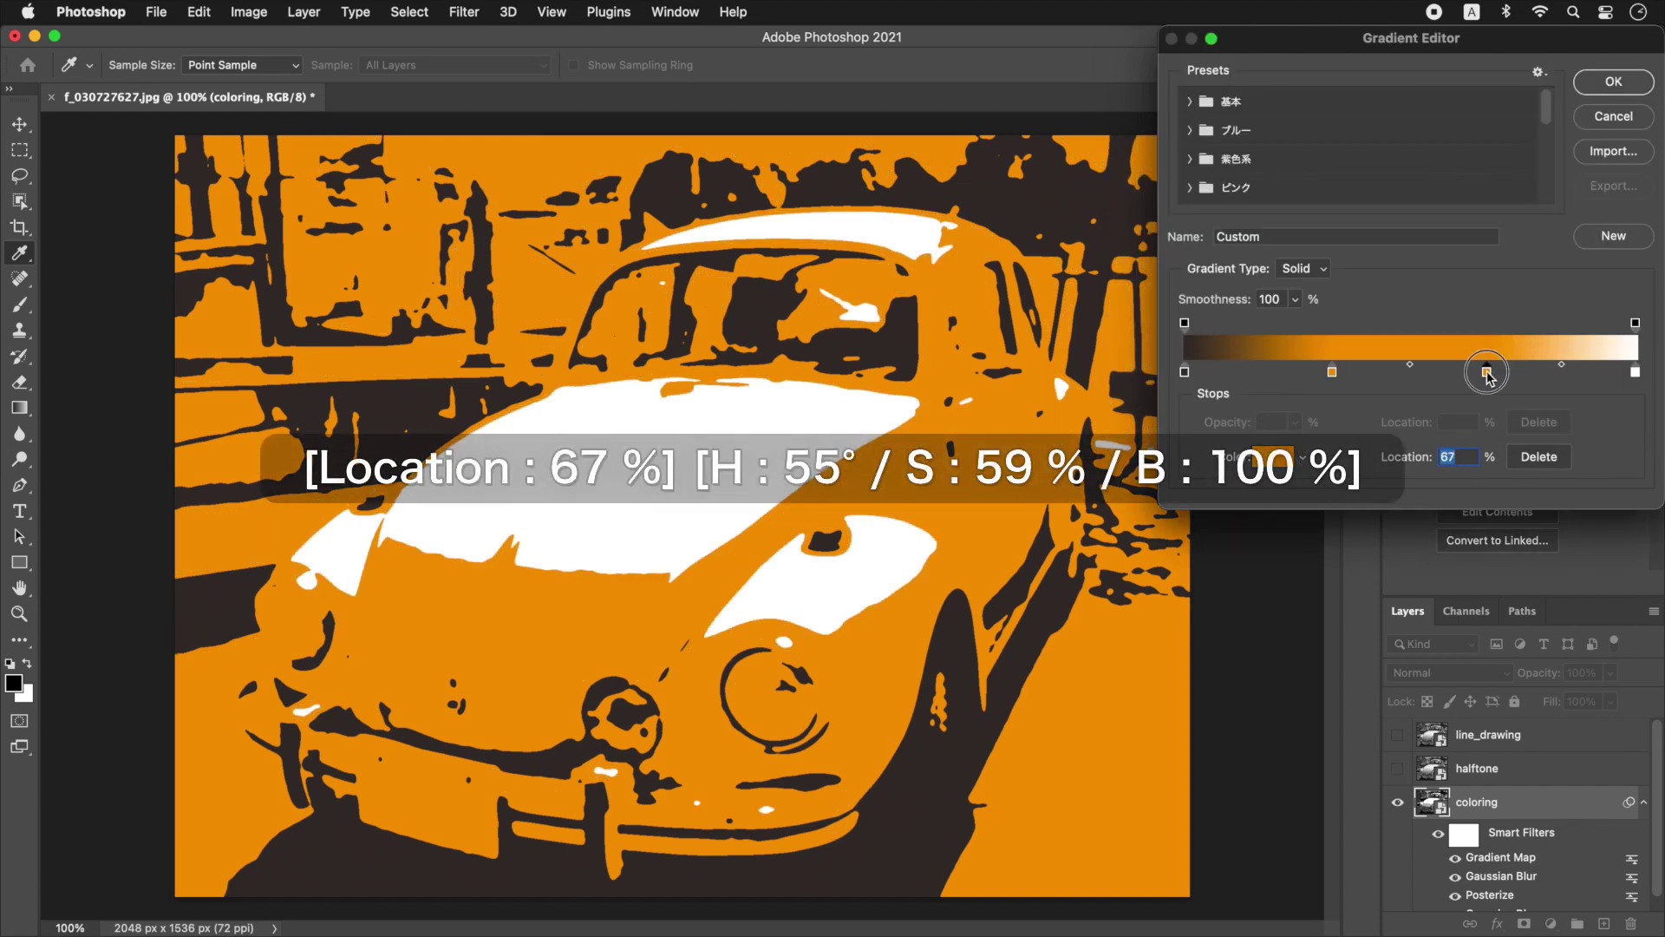
pyautogui.doubleClick(1488, 371)
pyautogui.doubleClick(1518, 230)
pyautogui.write('55')
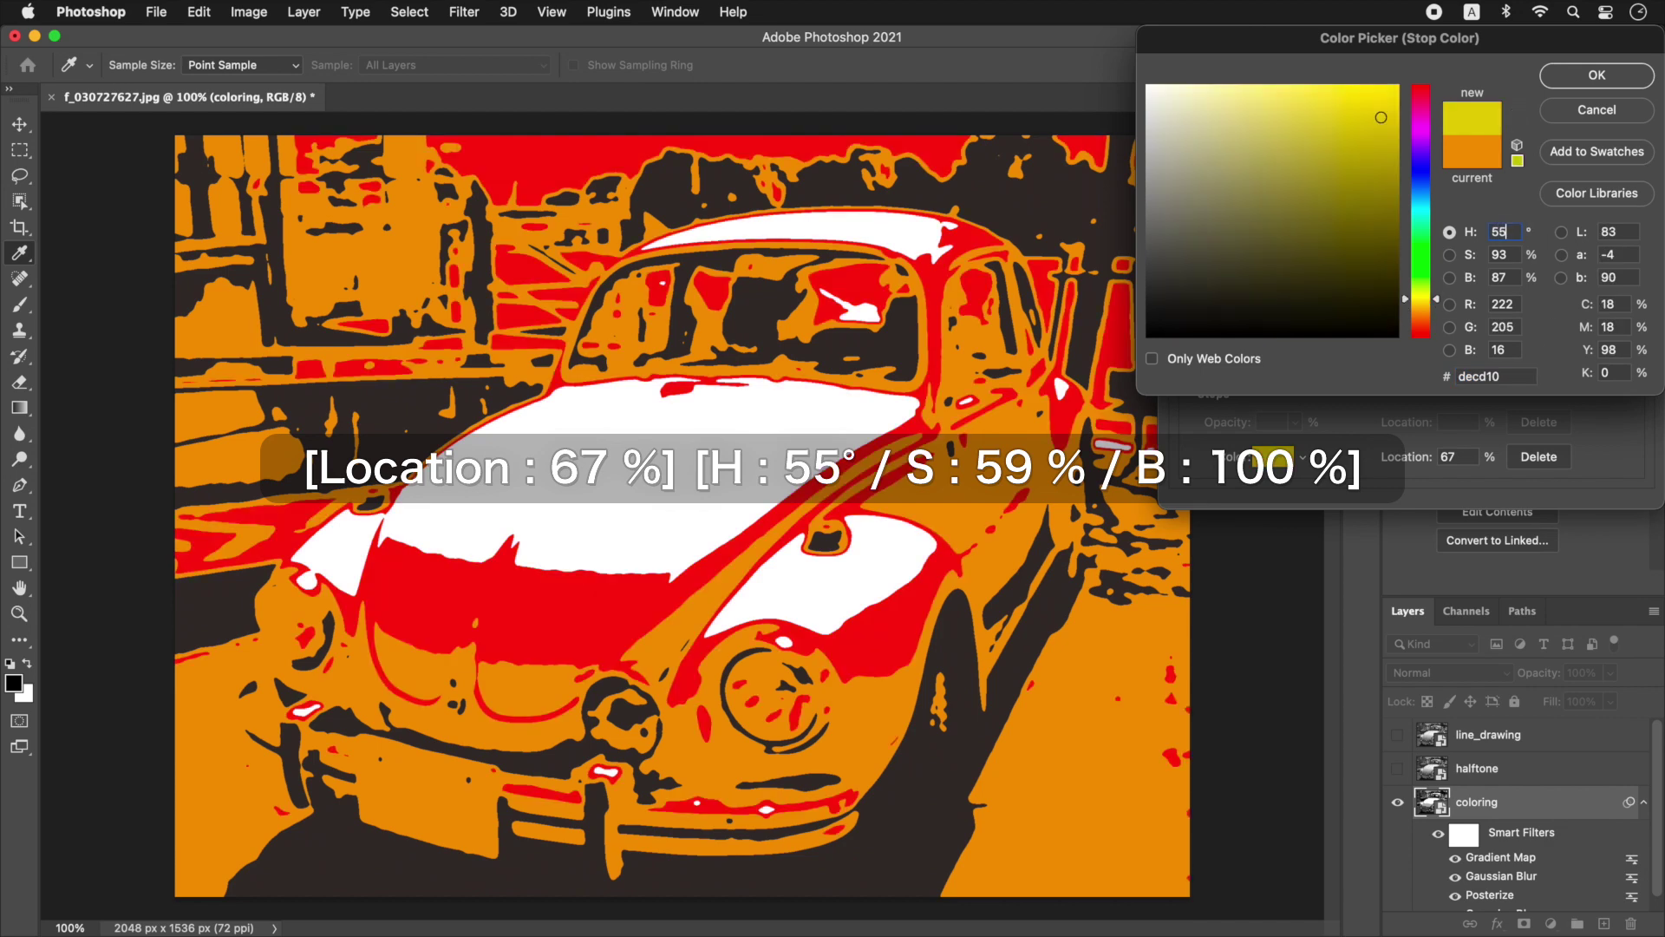
pyautogui.doubleClick(1510, 253)
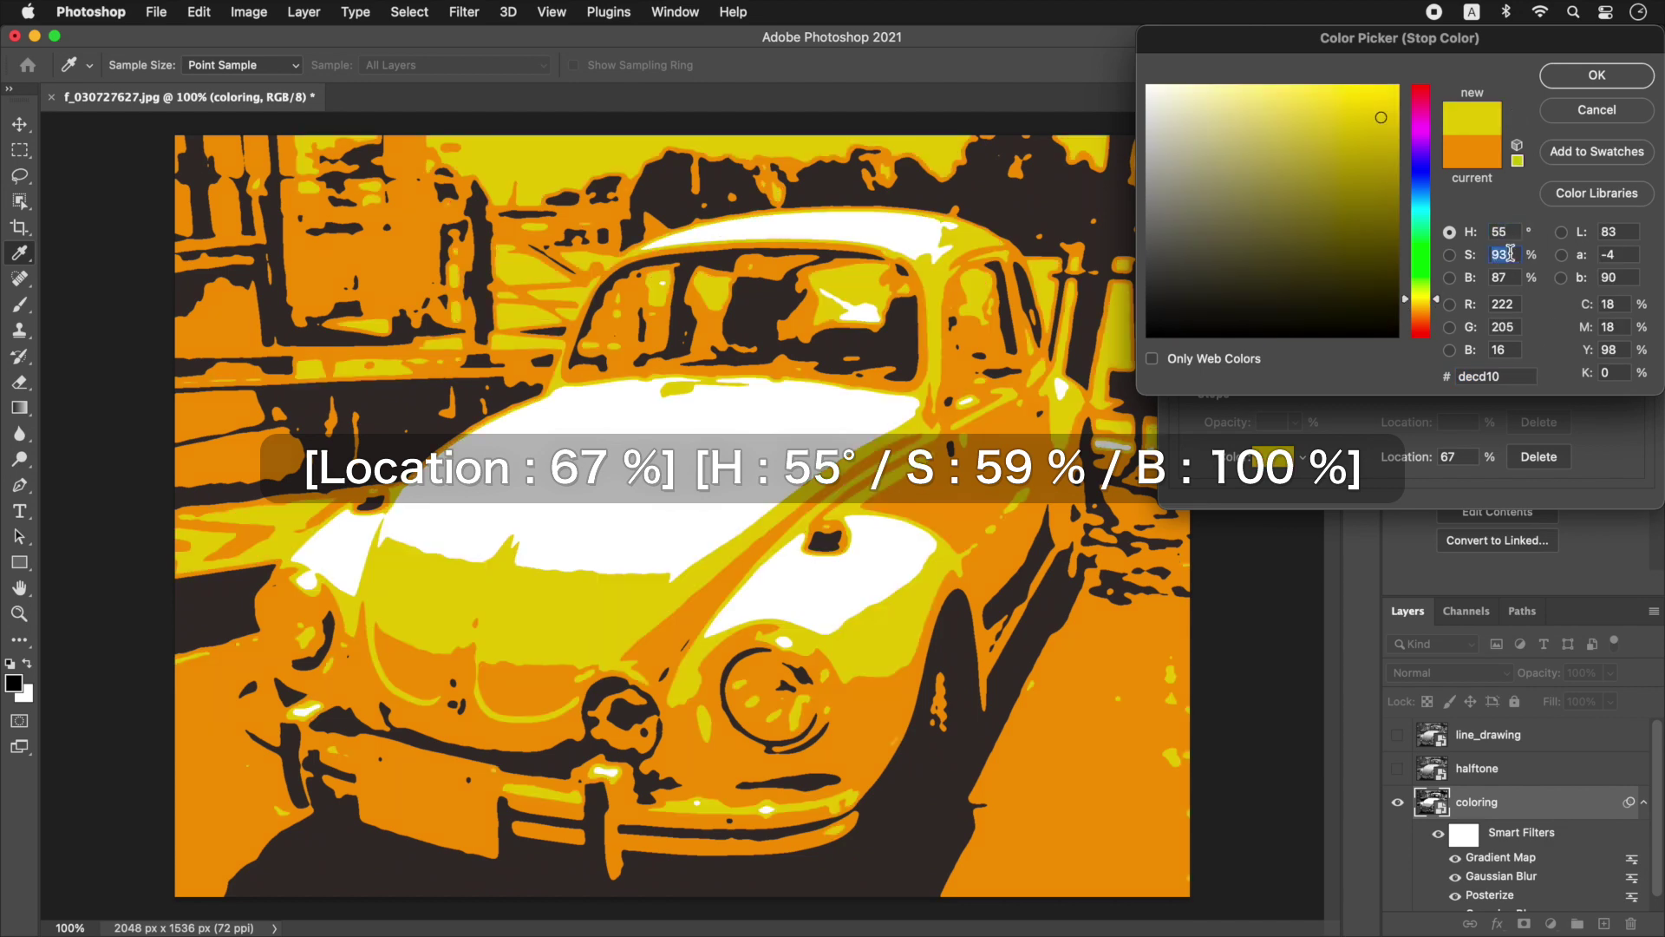
pyautogui.write('59')
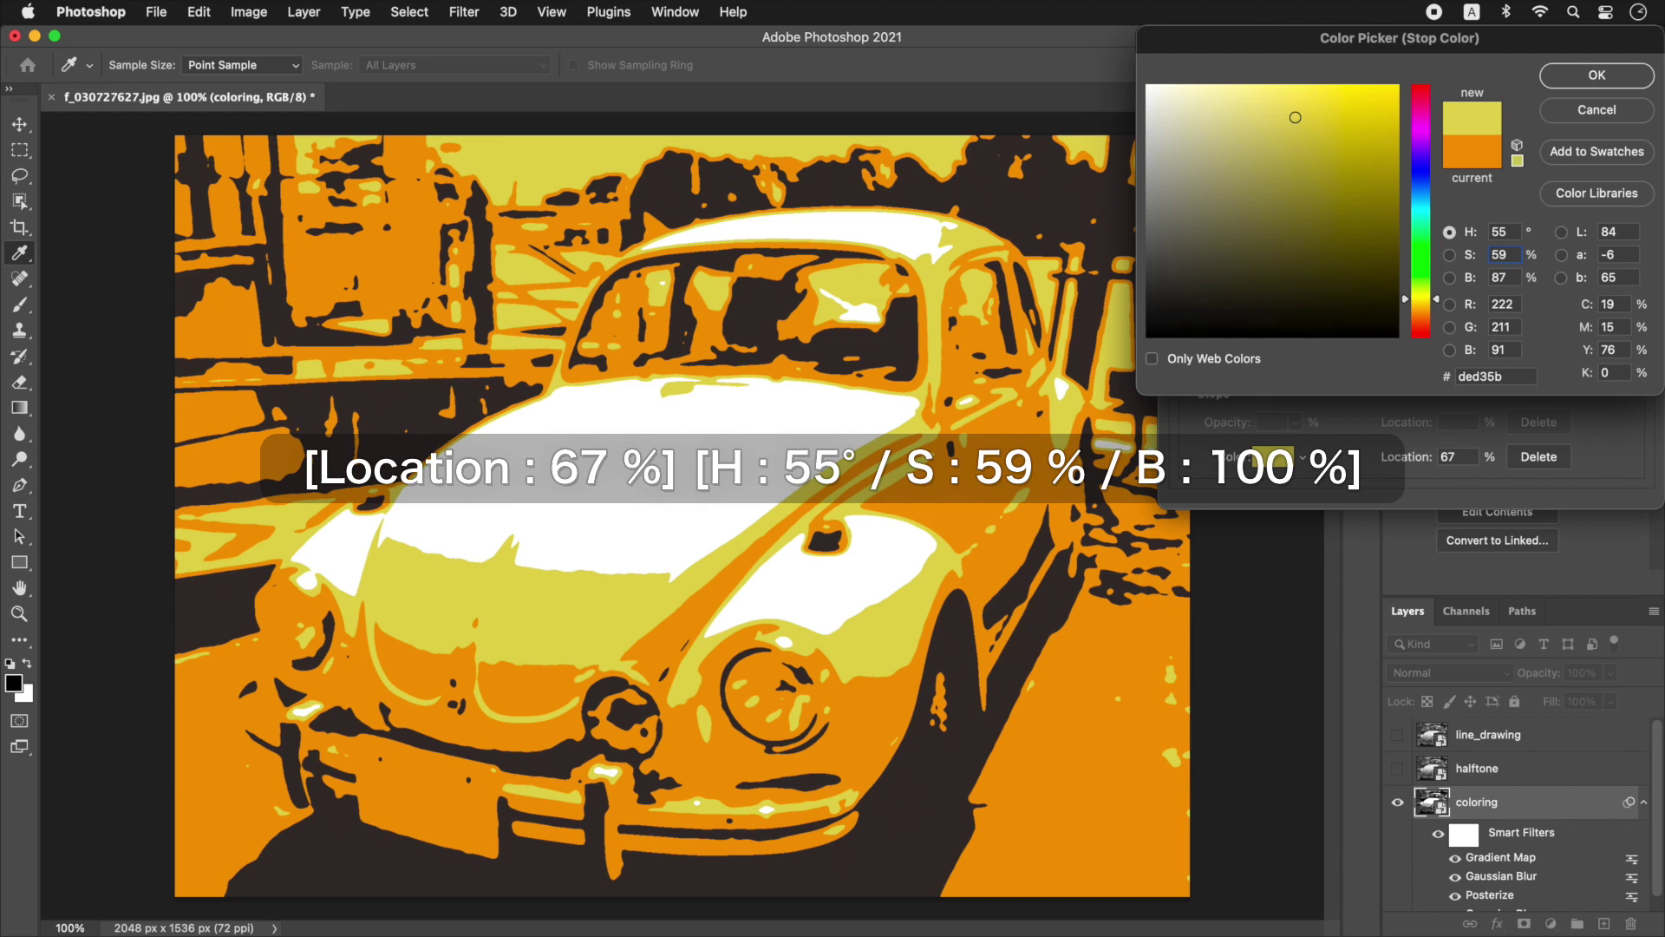
pyautogui.doubleClick(1517, 278)
pyautogui.write('100')
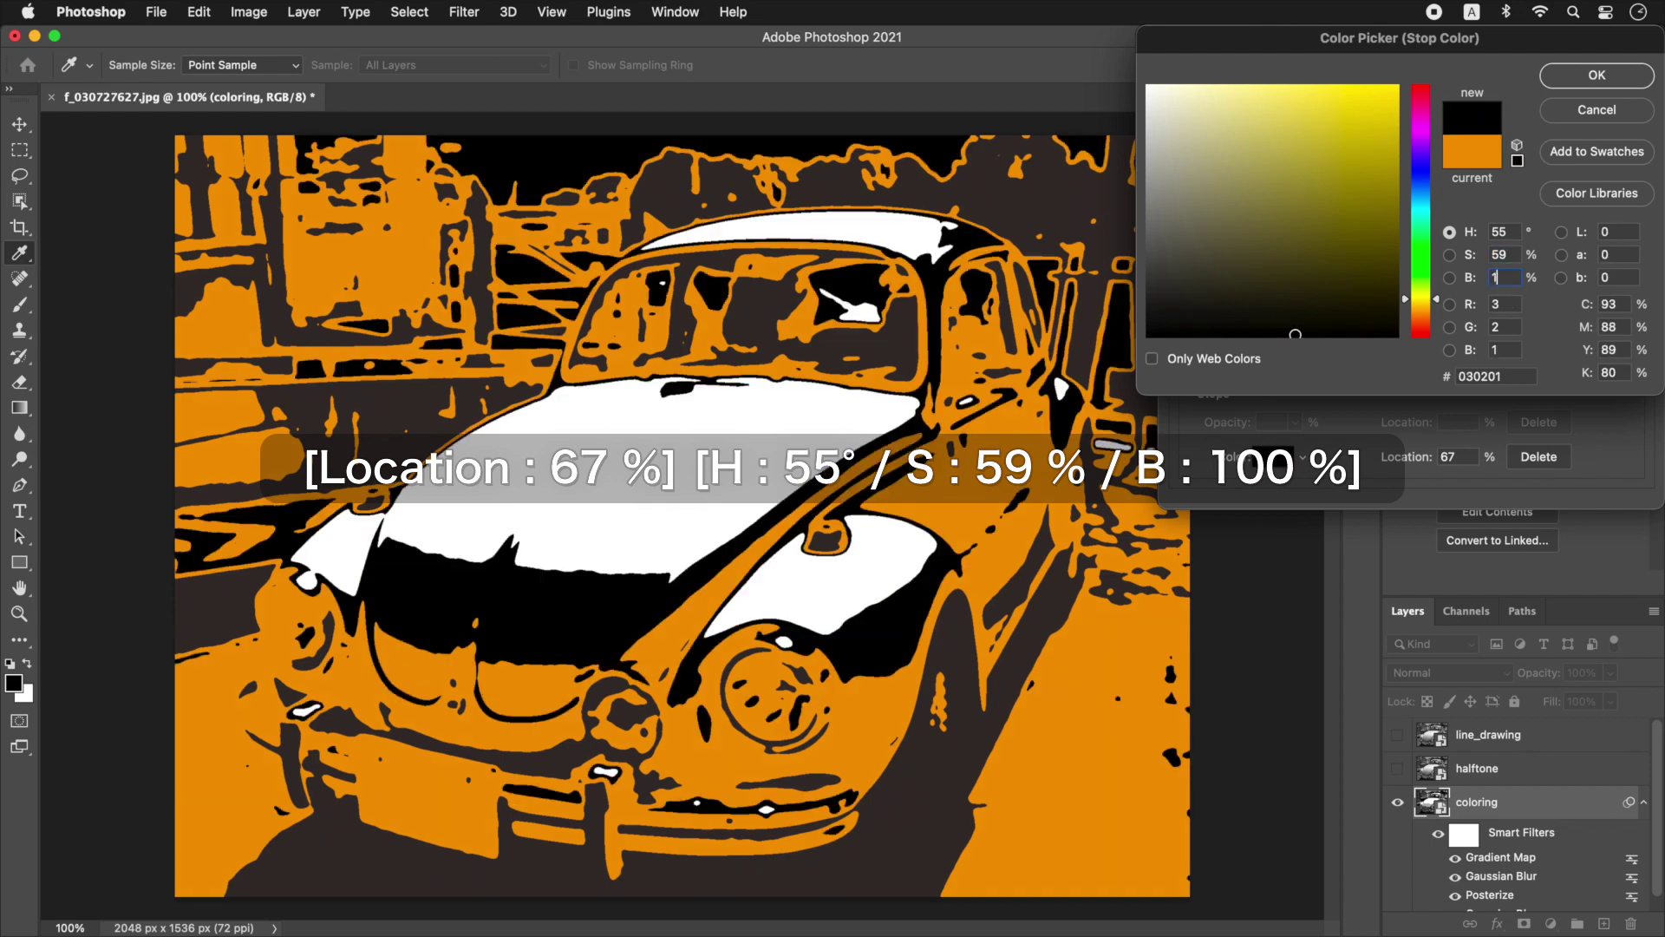
pyautogui.click(1612, 78)
# Set the color stop at location 100% to hue 55°, saturation 39% and brightness 100%, and apply the Gradient Map.
pyautogui.click(1636, 373)
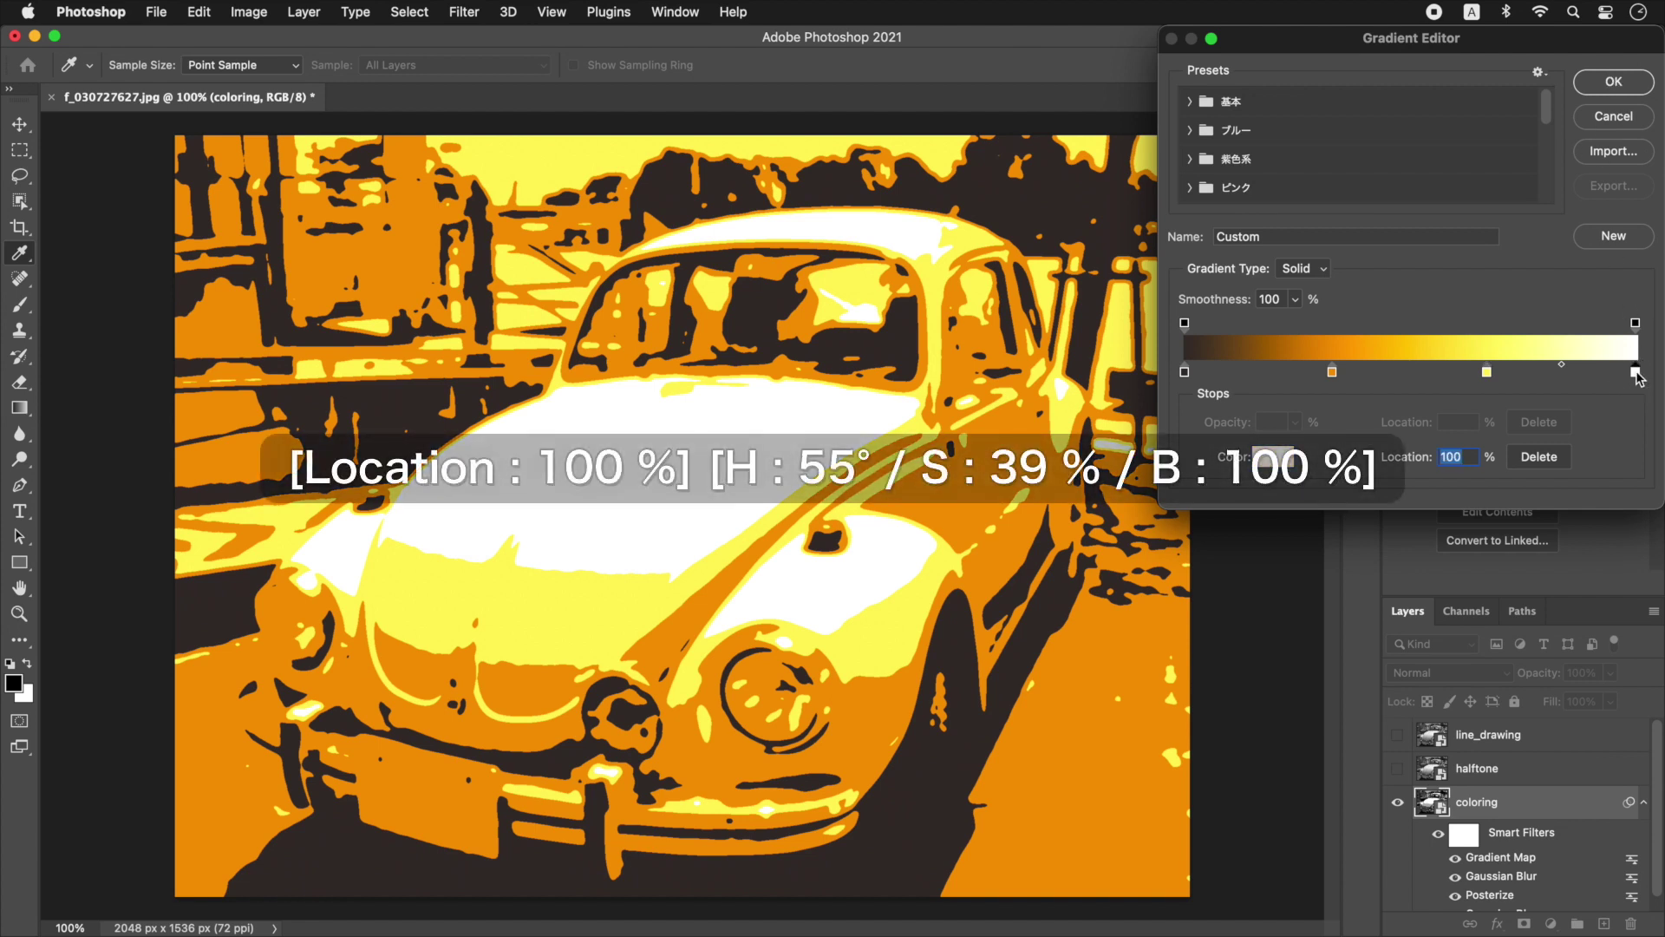
pyautogui.doubleClick(1635, 373)
pyautogui.doubleClick(1508, 231)
pyautogui.write('55')
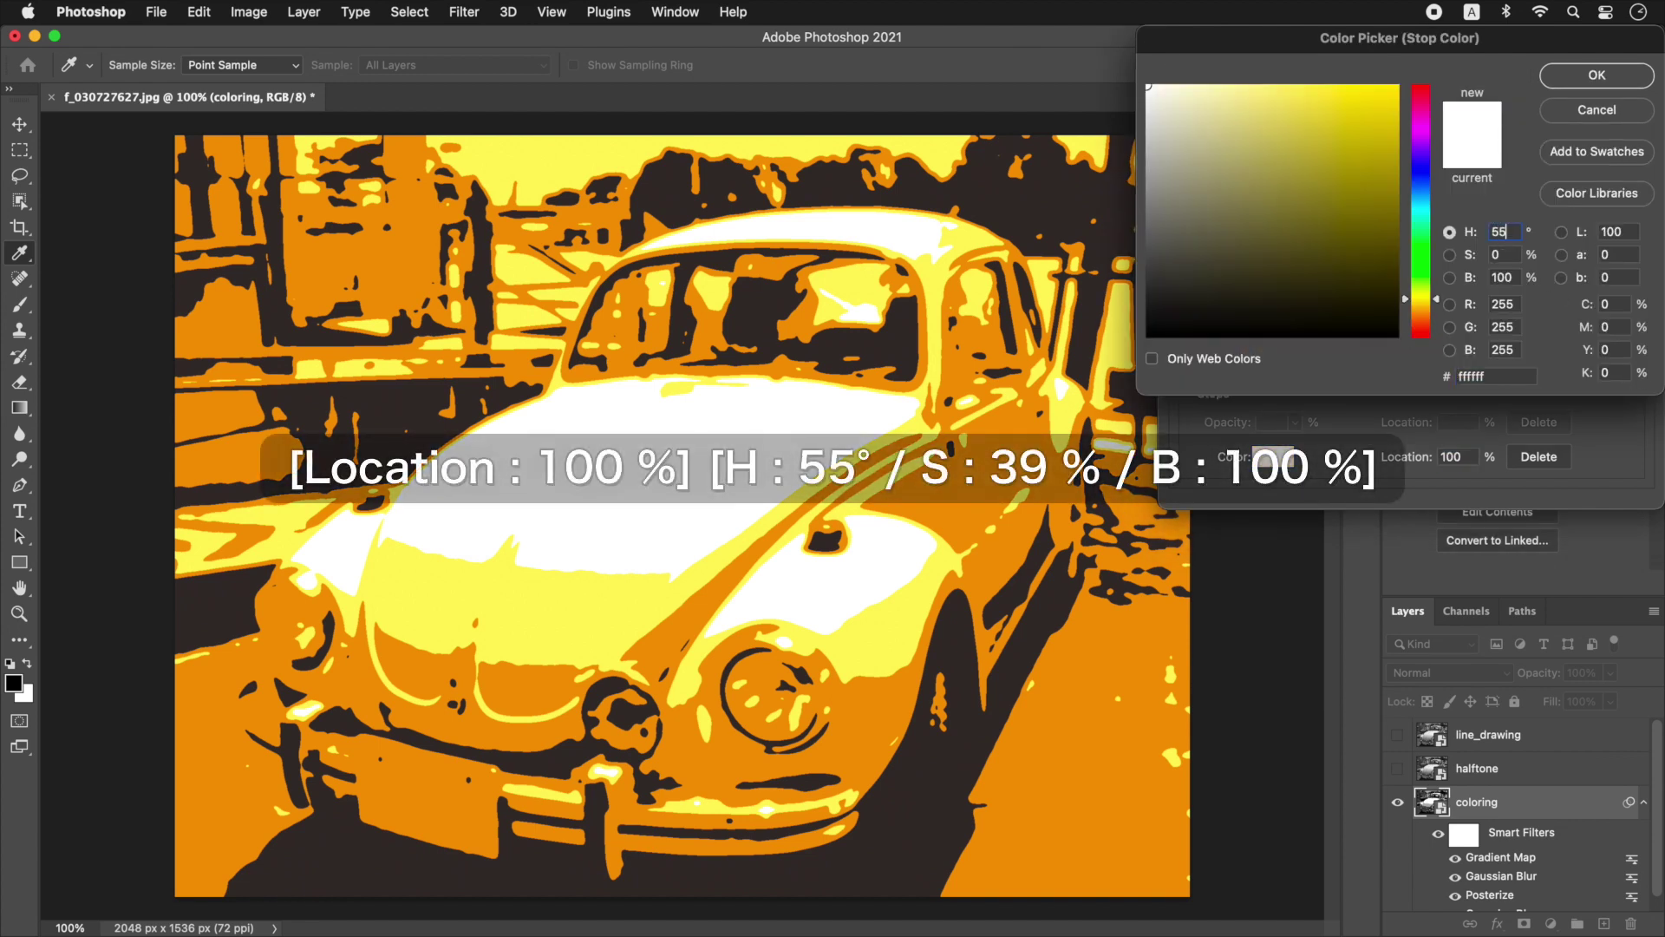
pyautogui.doubleClick(1512, 257)
pyautogui.write('39')
pyautogui.doubleClick(1516, 277)
pyautogui.doubleClick(1516, 277)
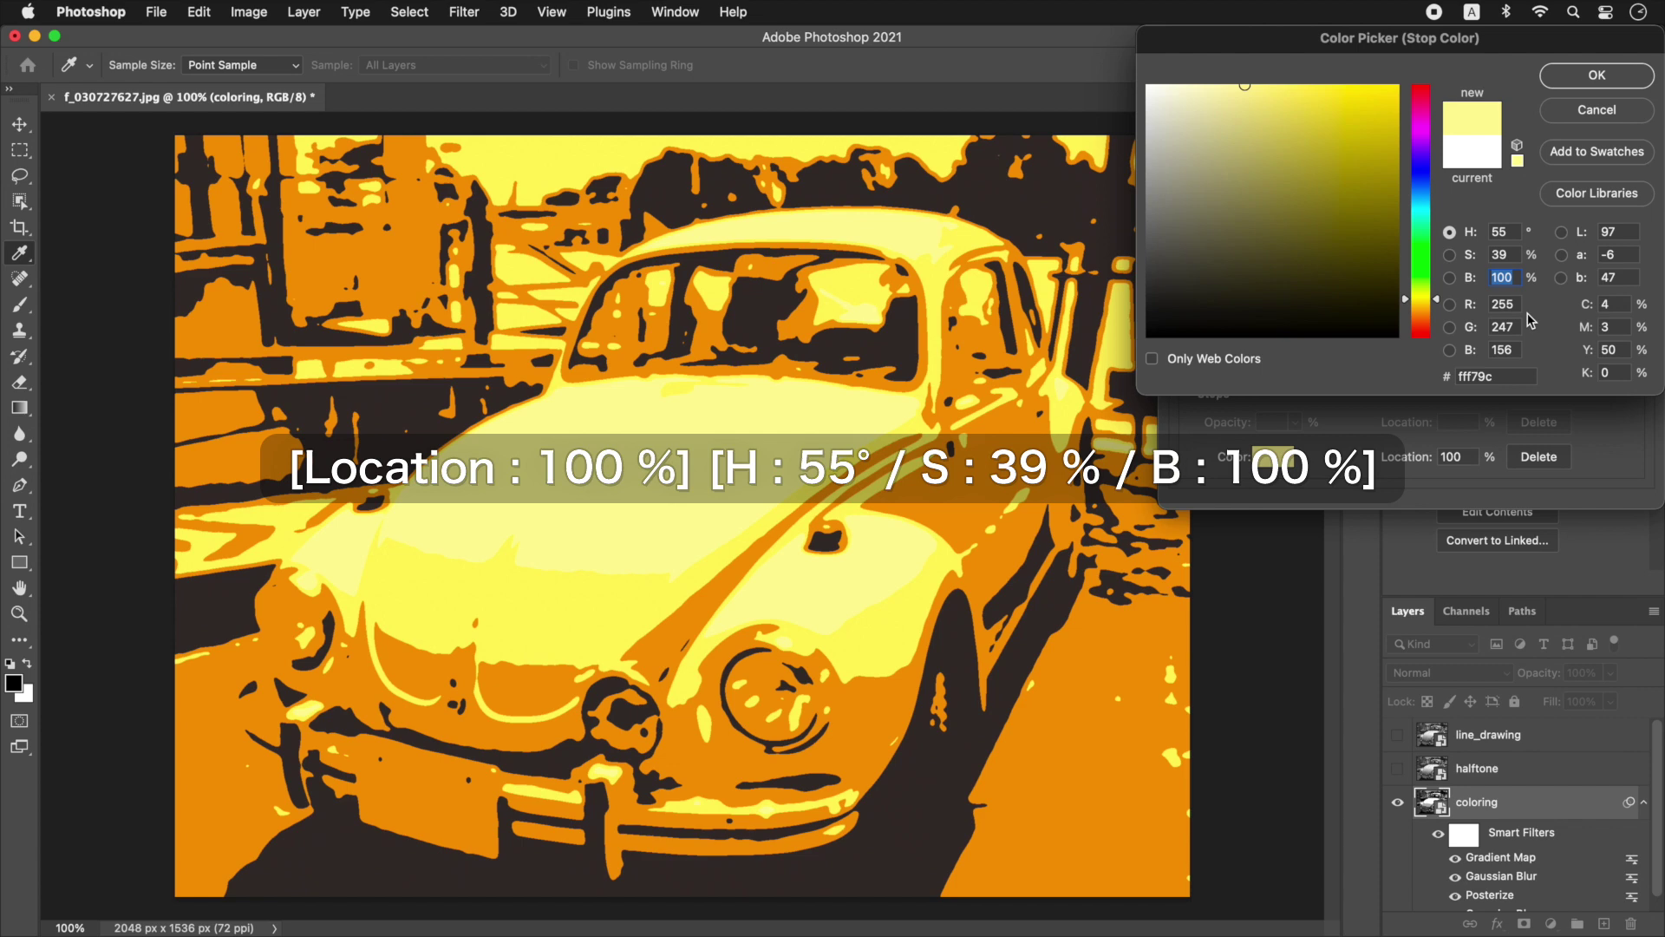
pyautogui.click(1618, 80)
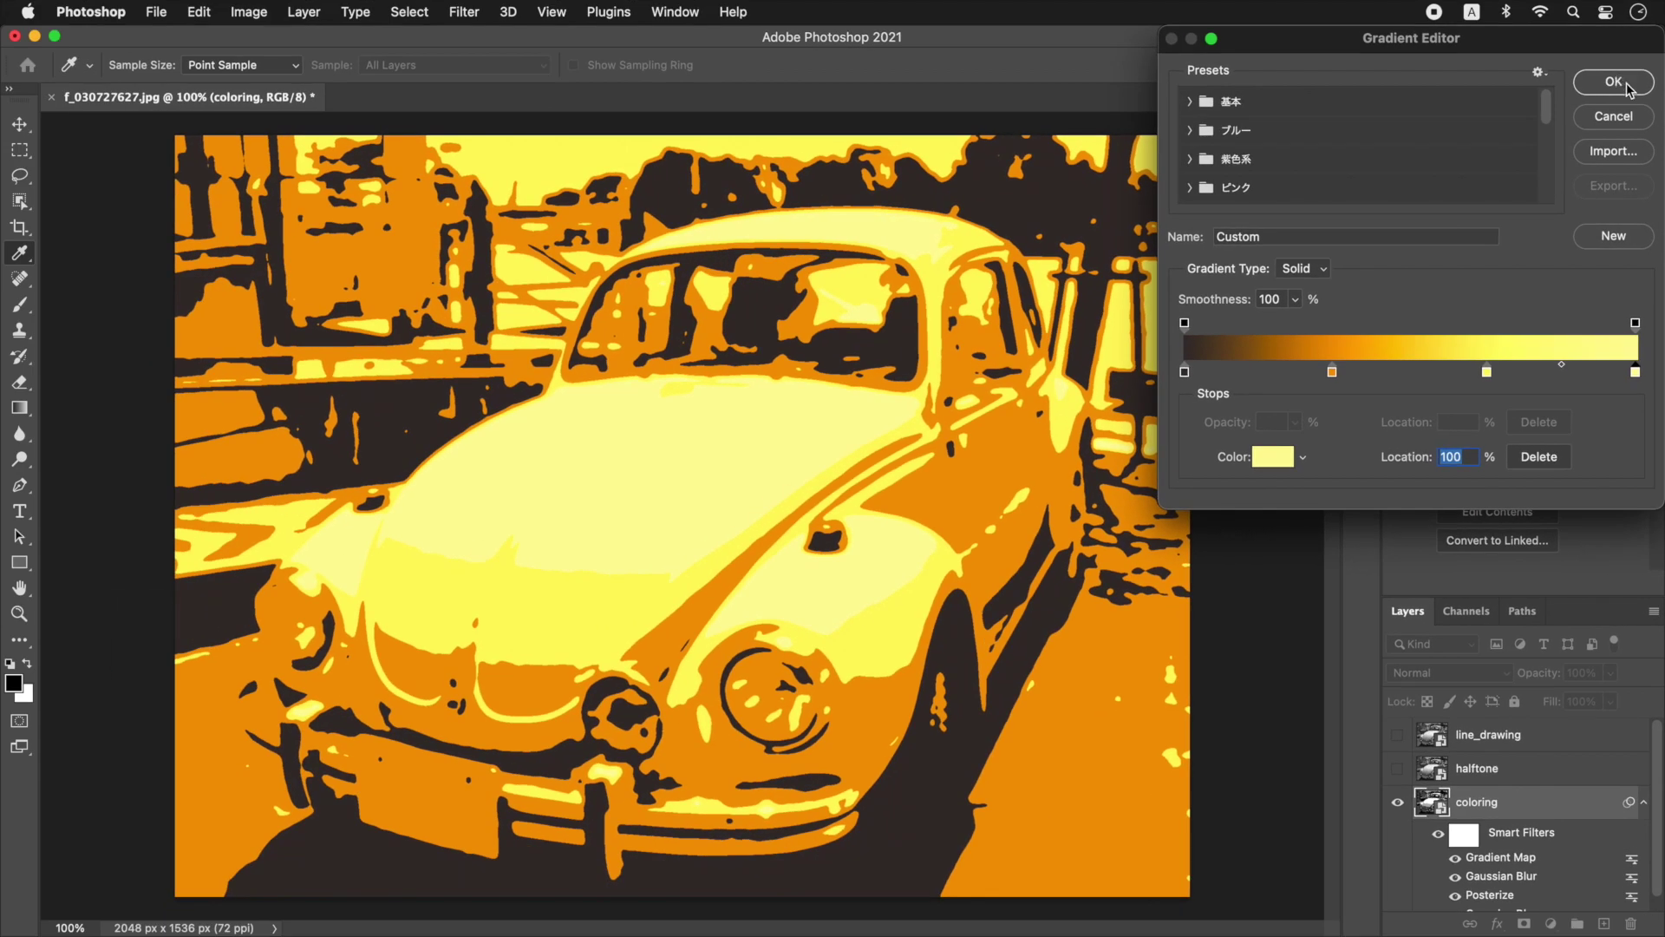
pyautogui.click(1619, 81)
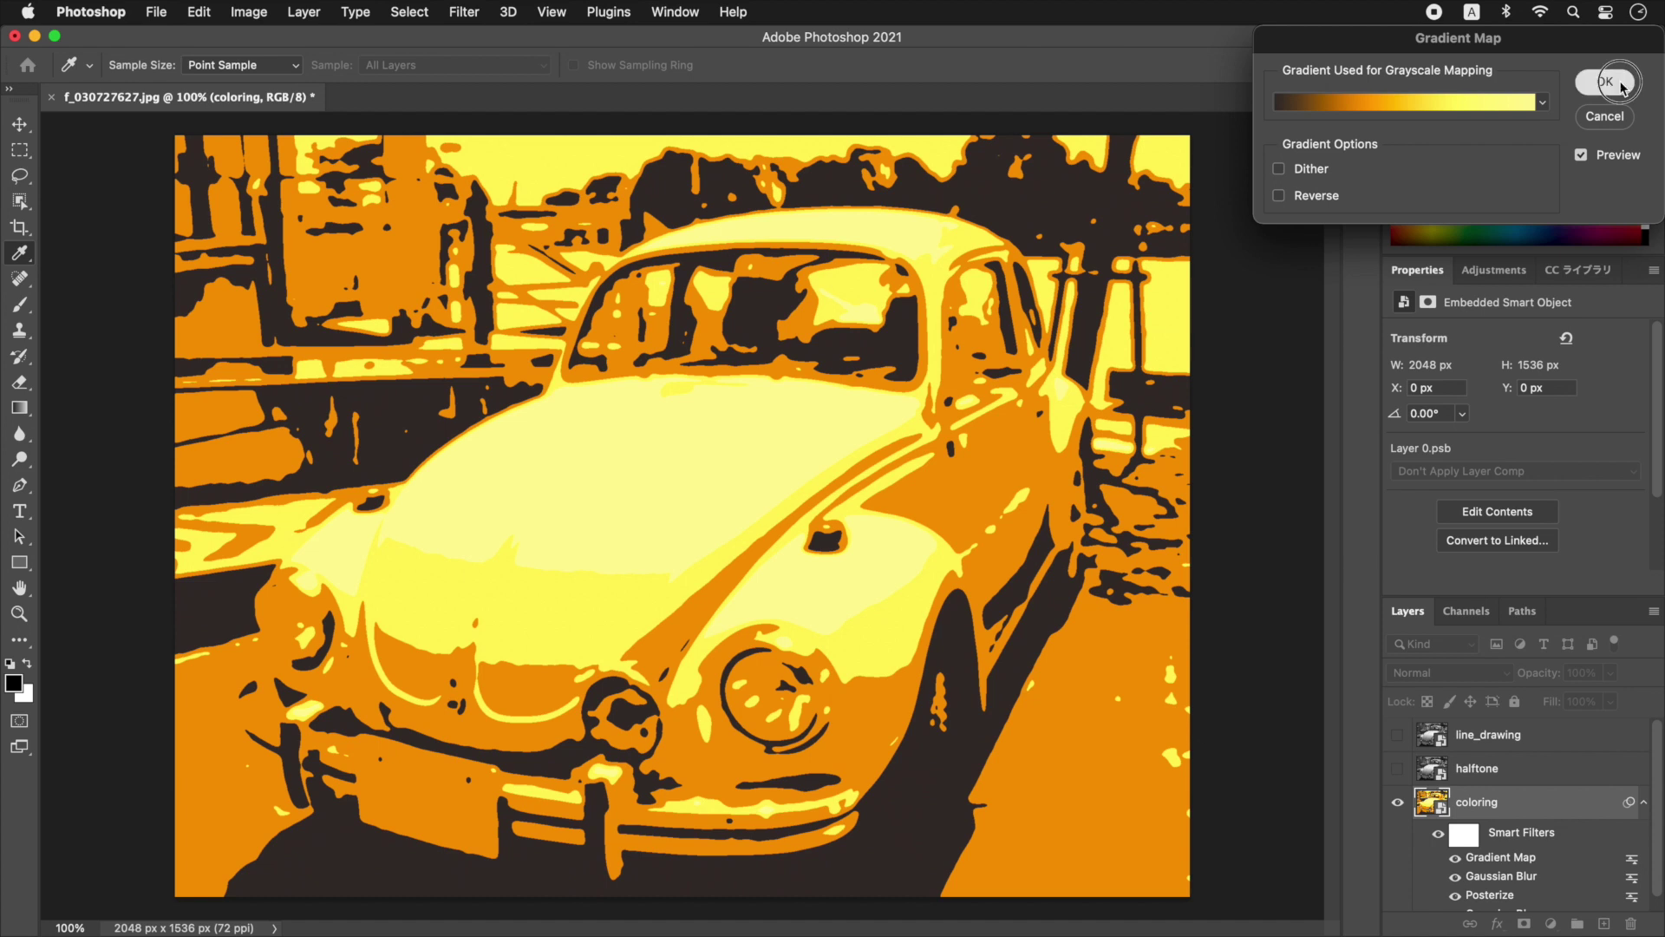
pyautogui.click(1621, 83)
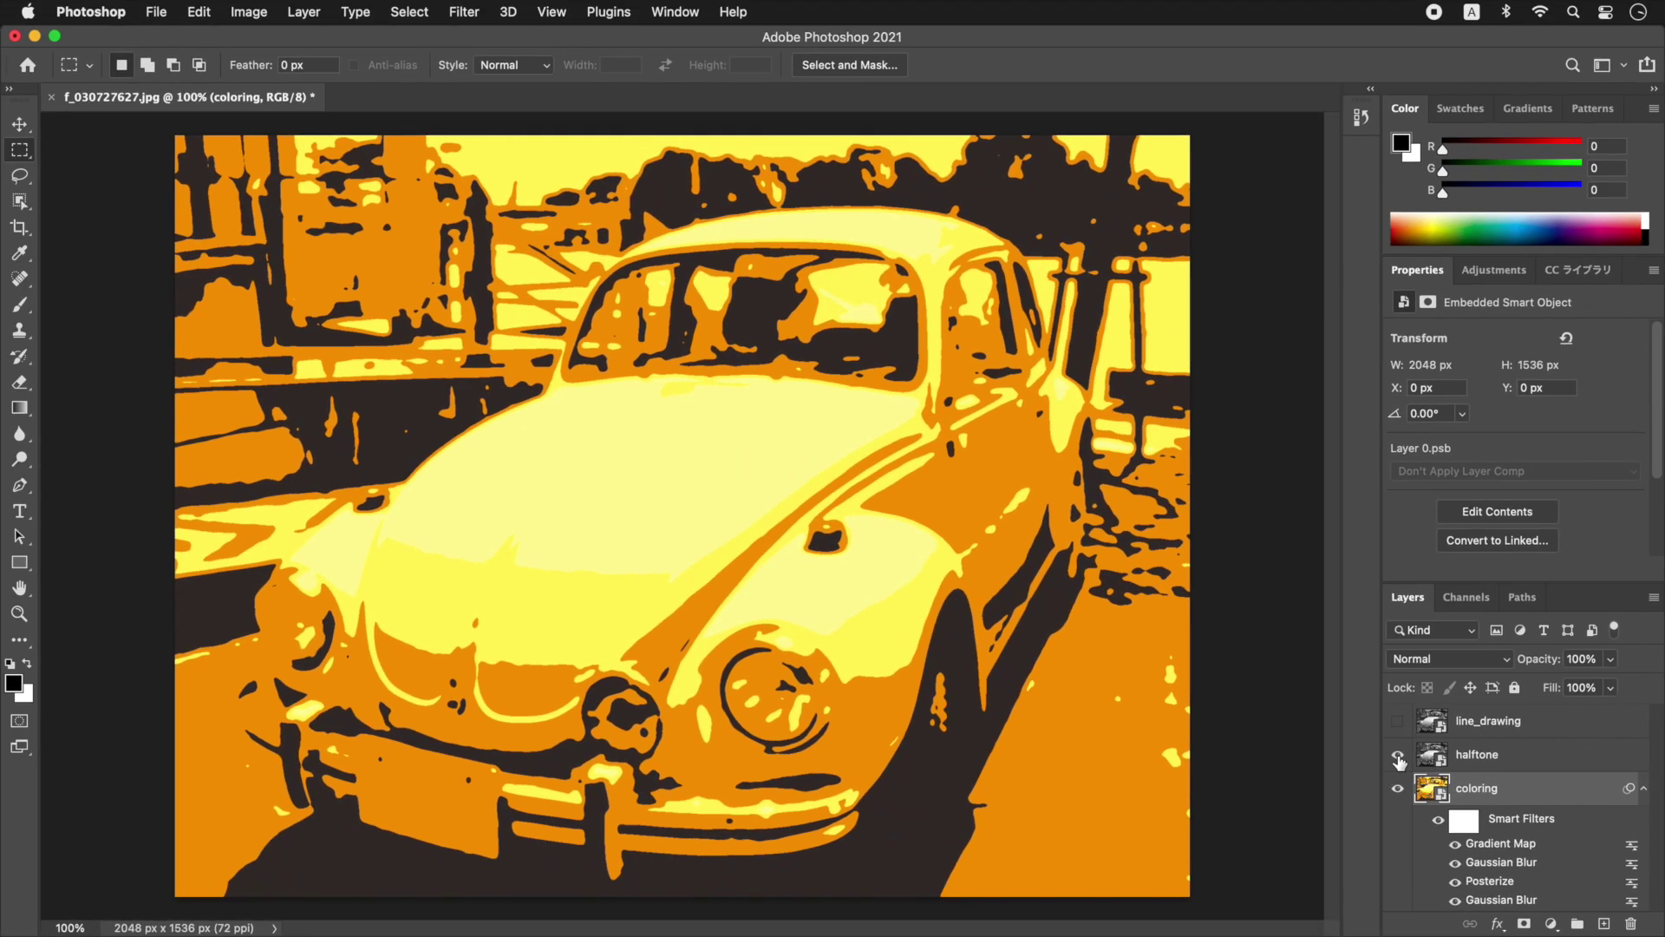
# Show the halftone layer and apply a Color Halftone filter with an 18 pixel maximum radius and 45° screen angles for all four channels.
pyautogui.click(1129, 575)
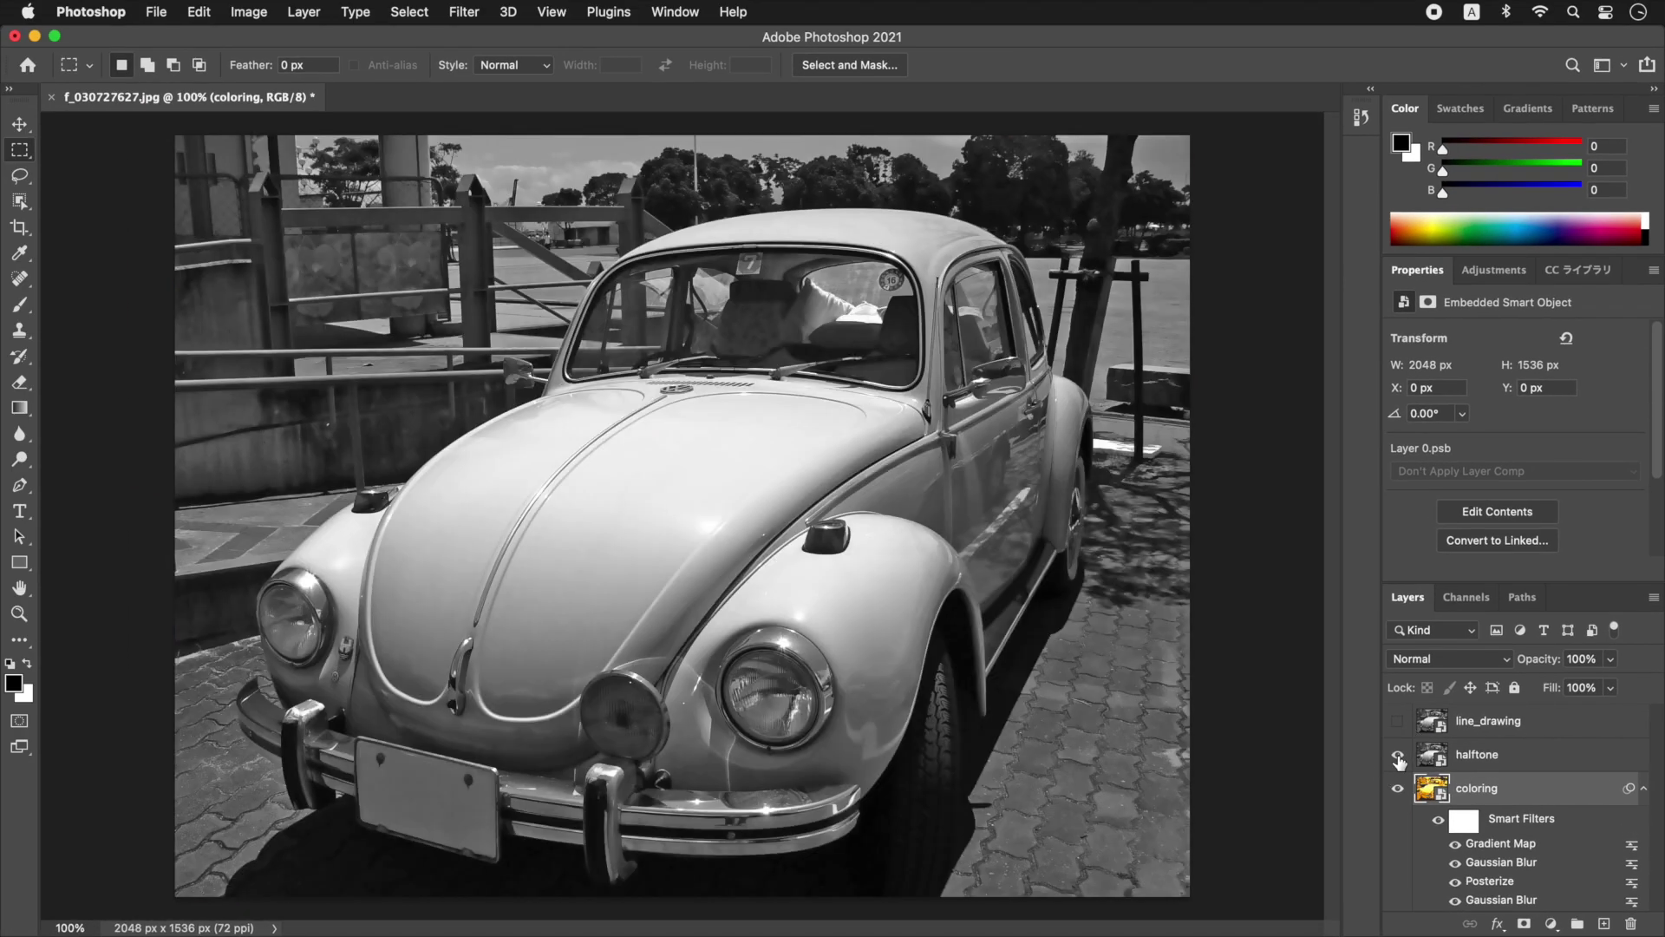
pyautogui.click(1475, 761)
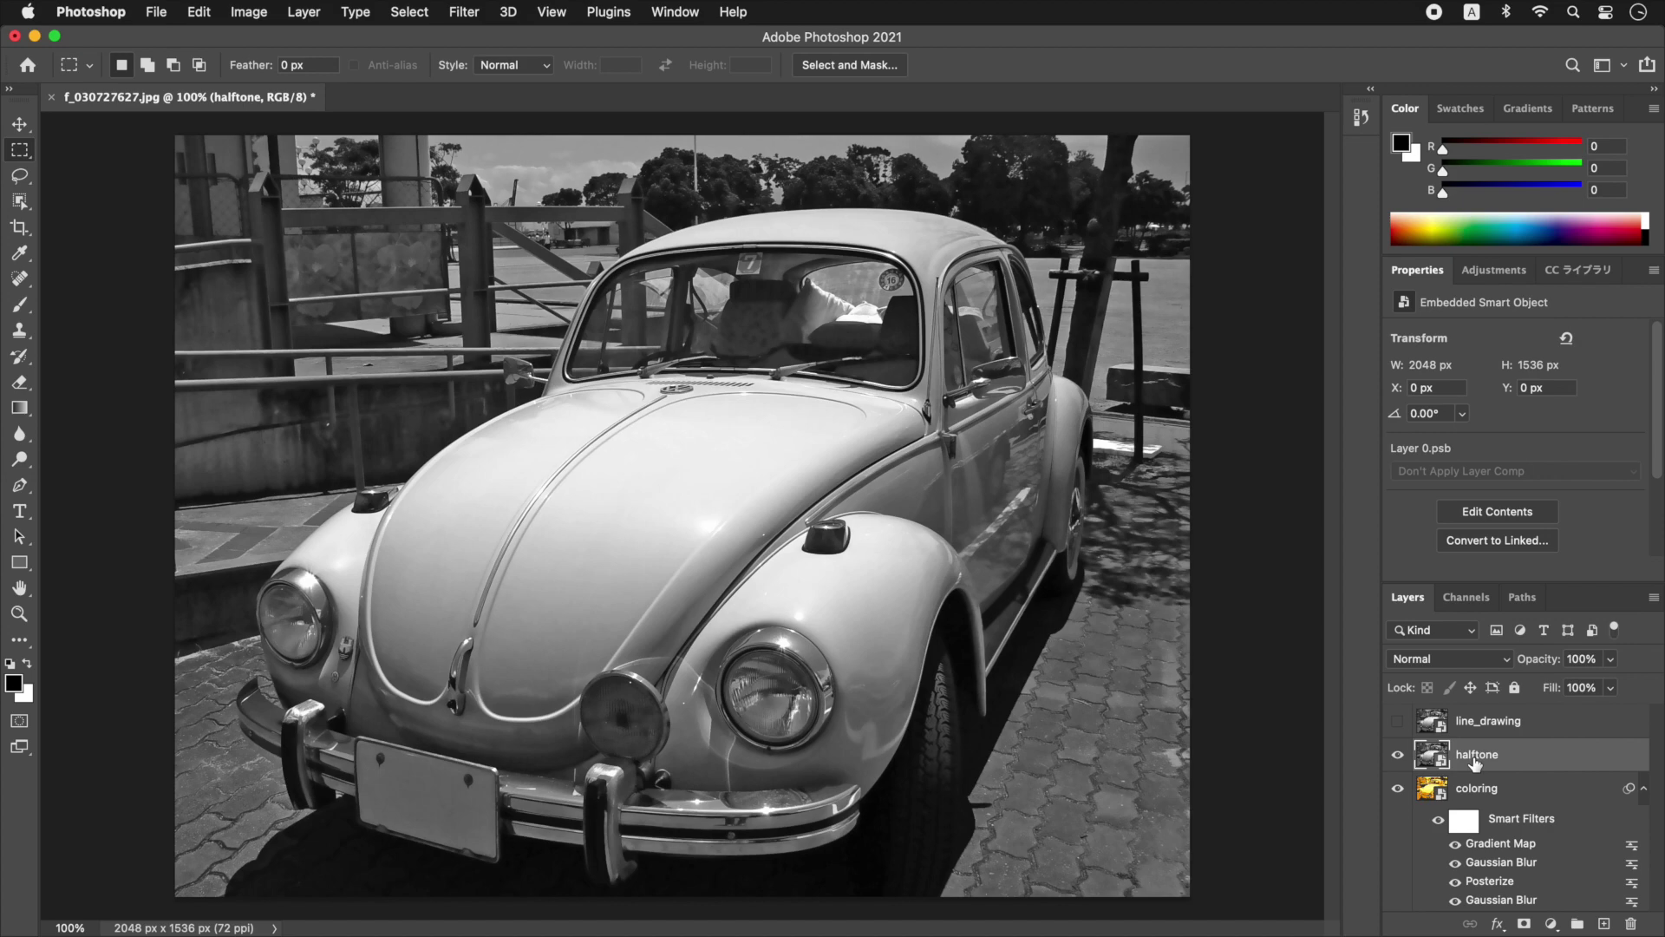
pyautogui.click(465, 15)
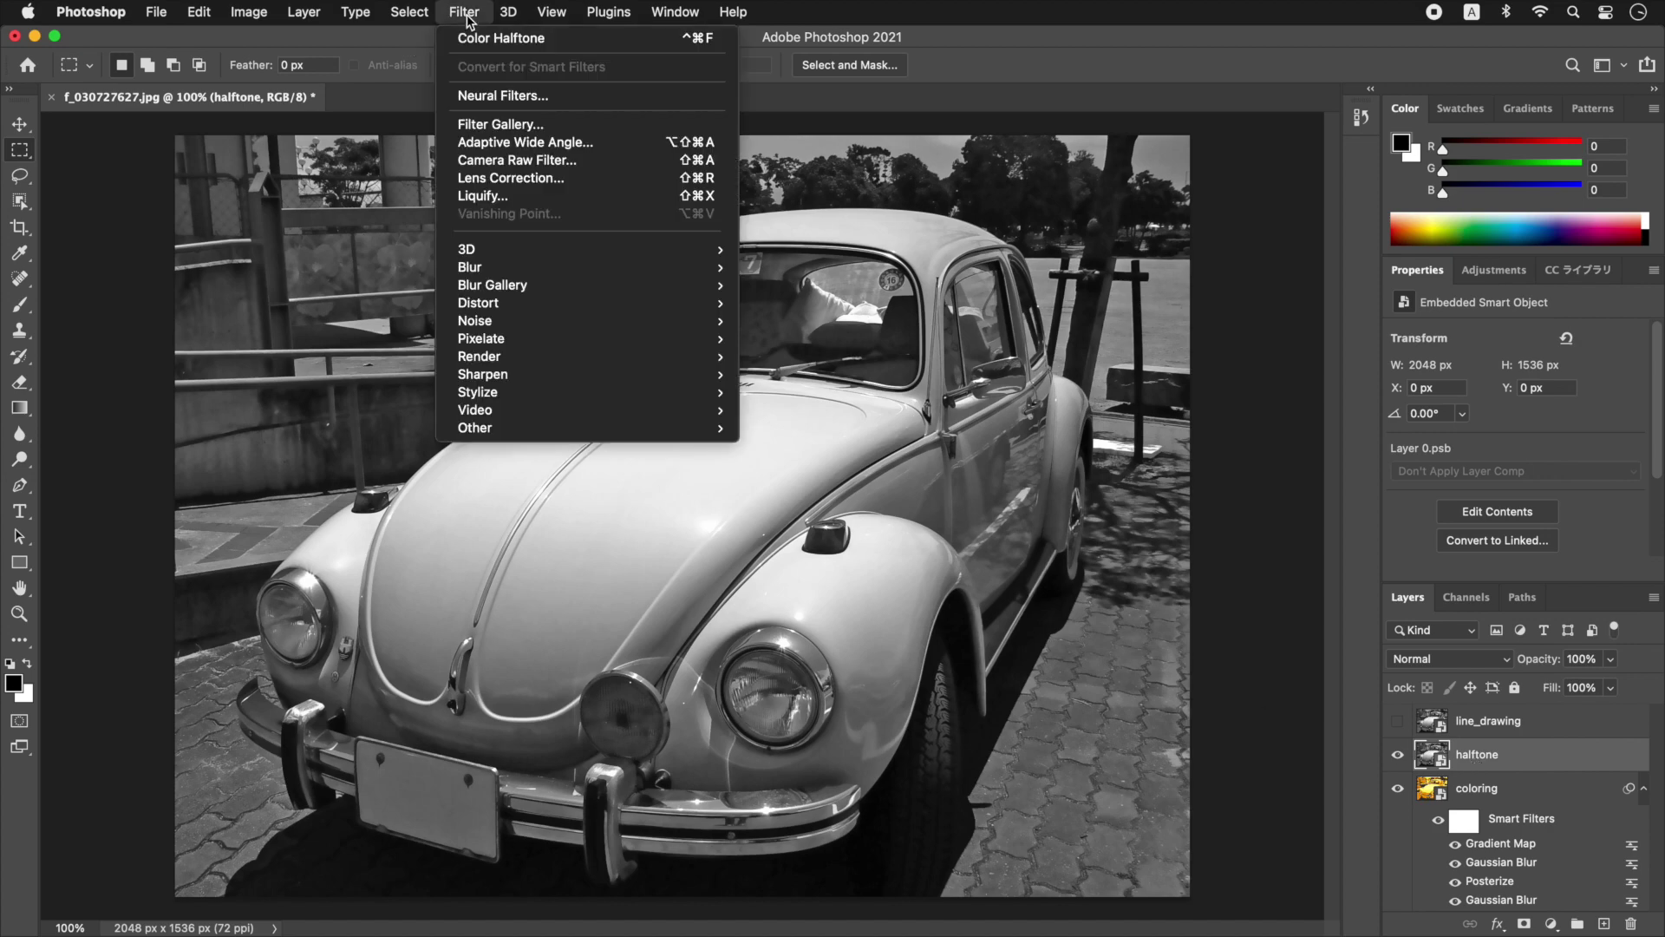
pyautogui.moveTo(539, 338)
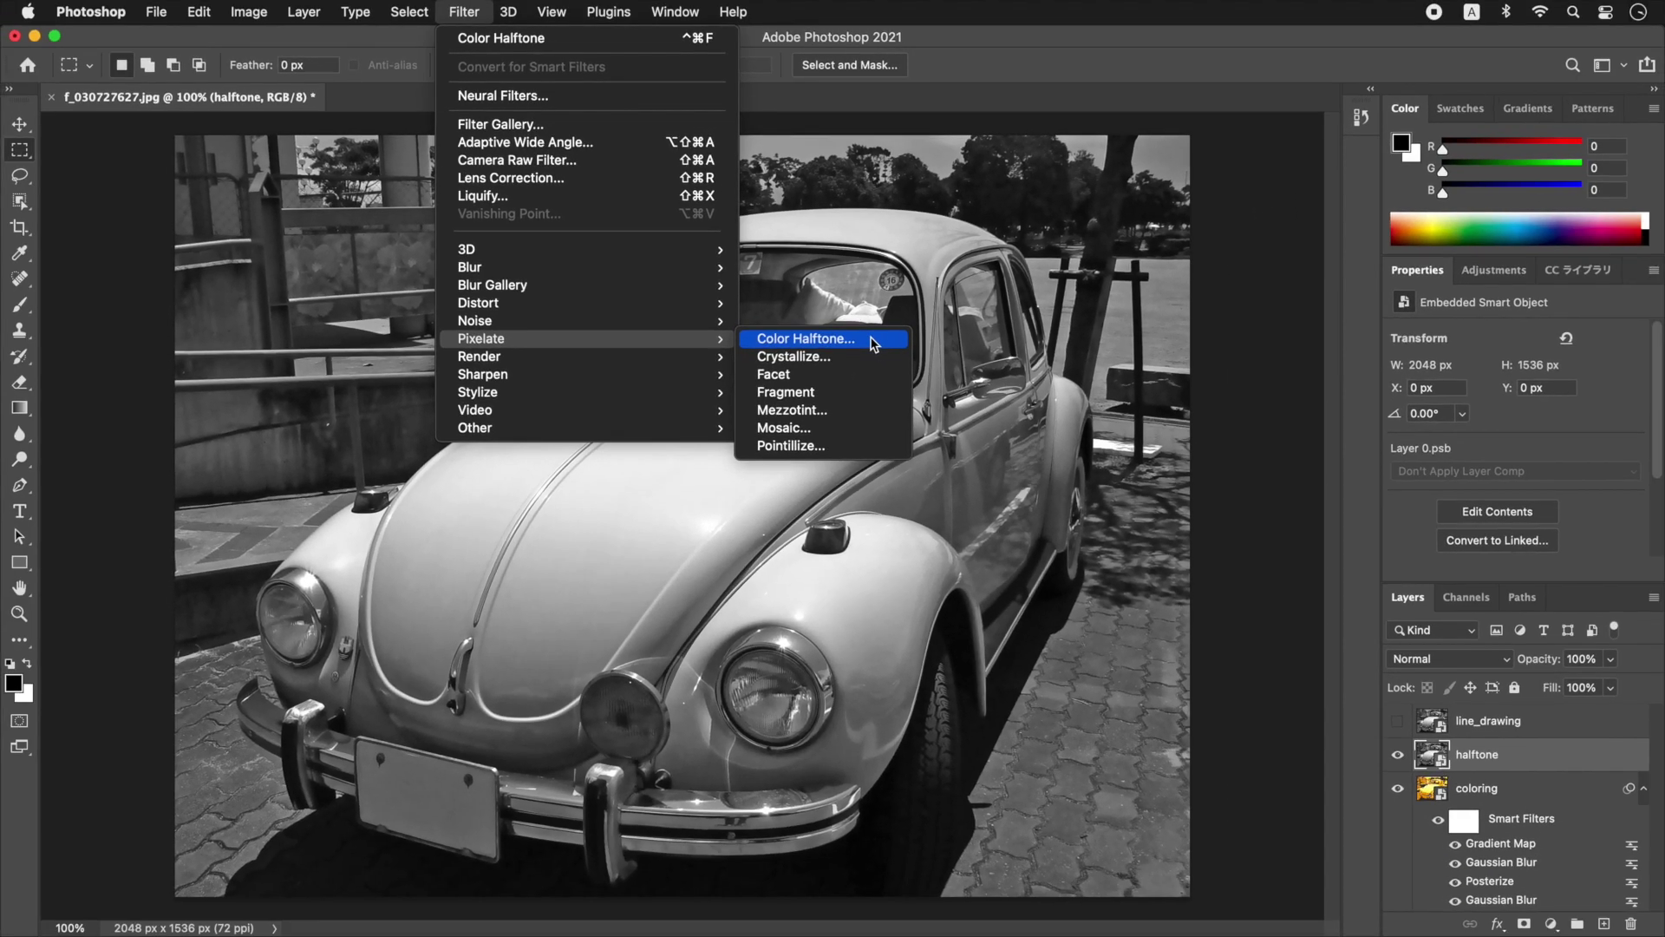
pyautogui.click(1105, 486)
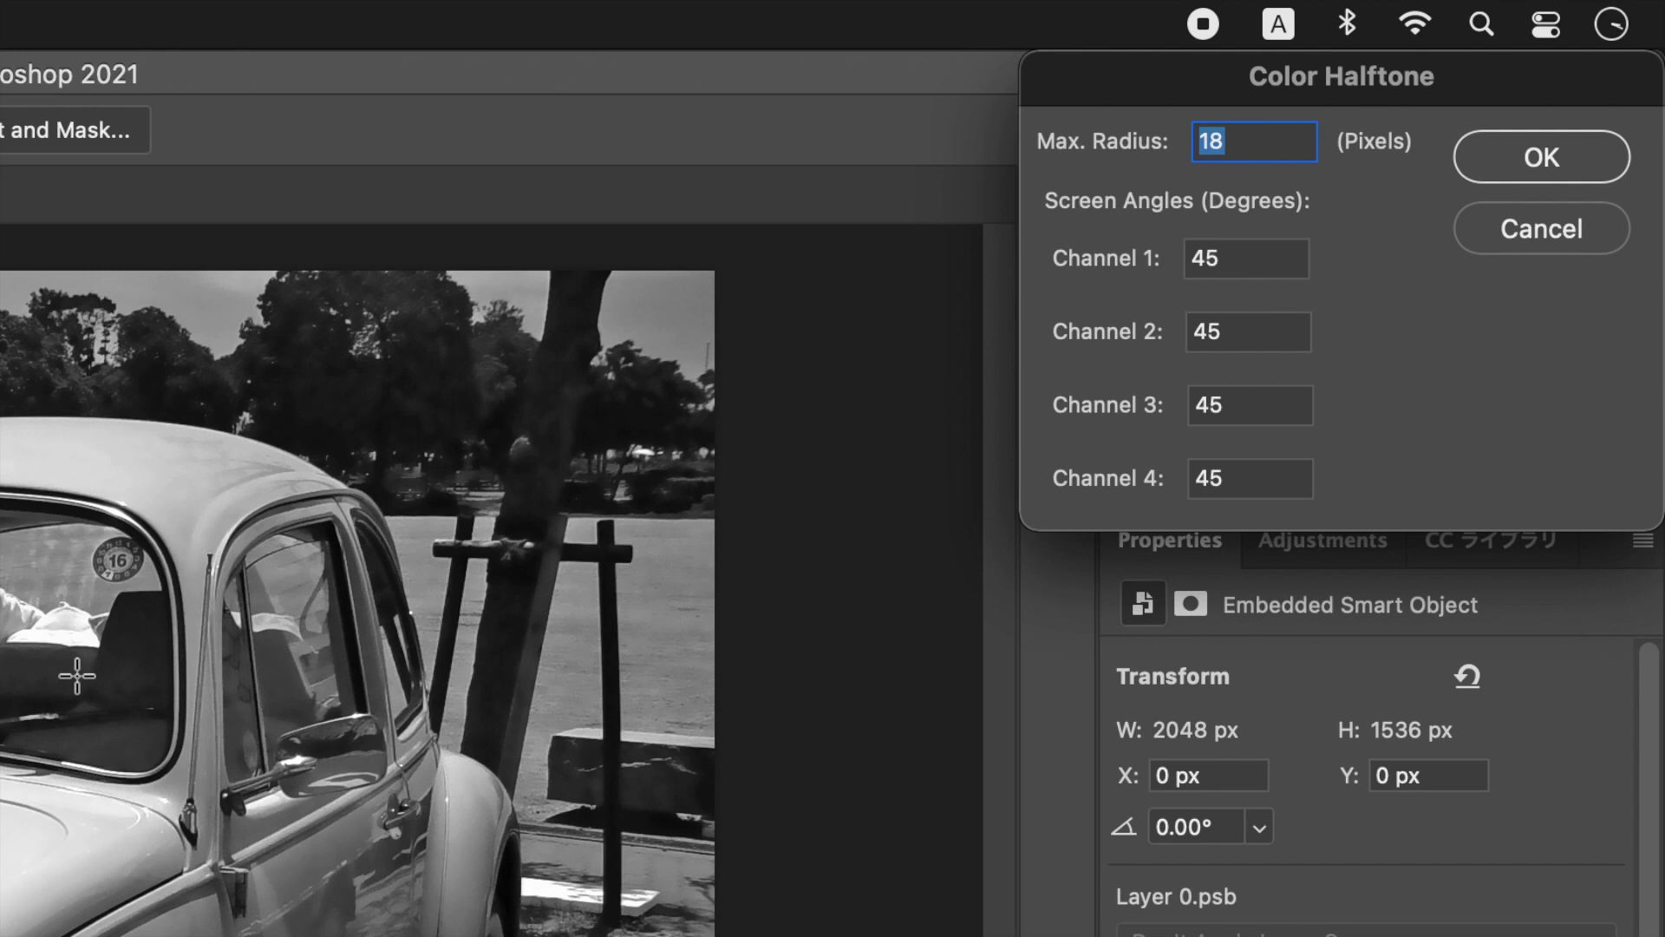
pyautogui.click(1262, 260)
pyautogui.doubleClick(1261, 260)
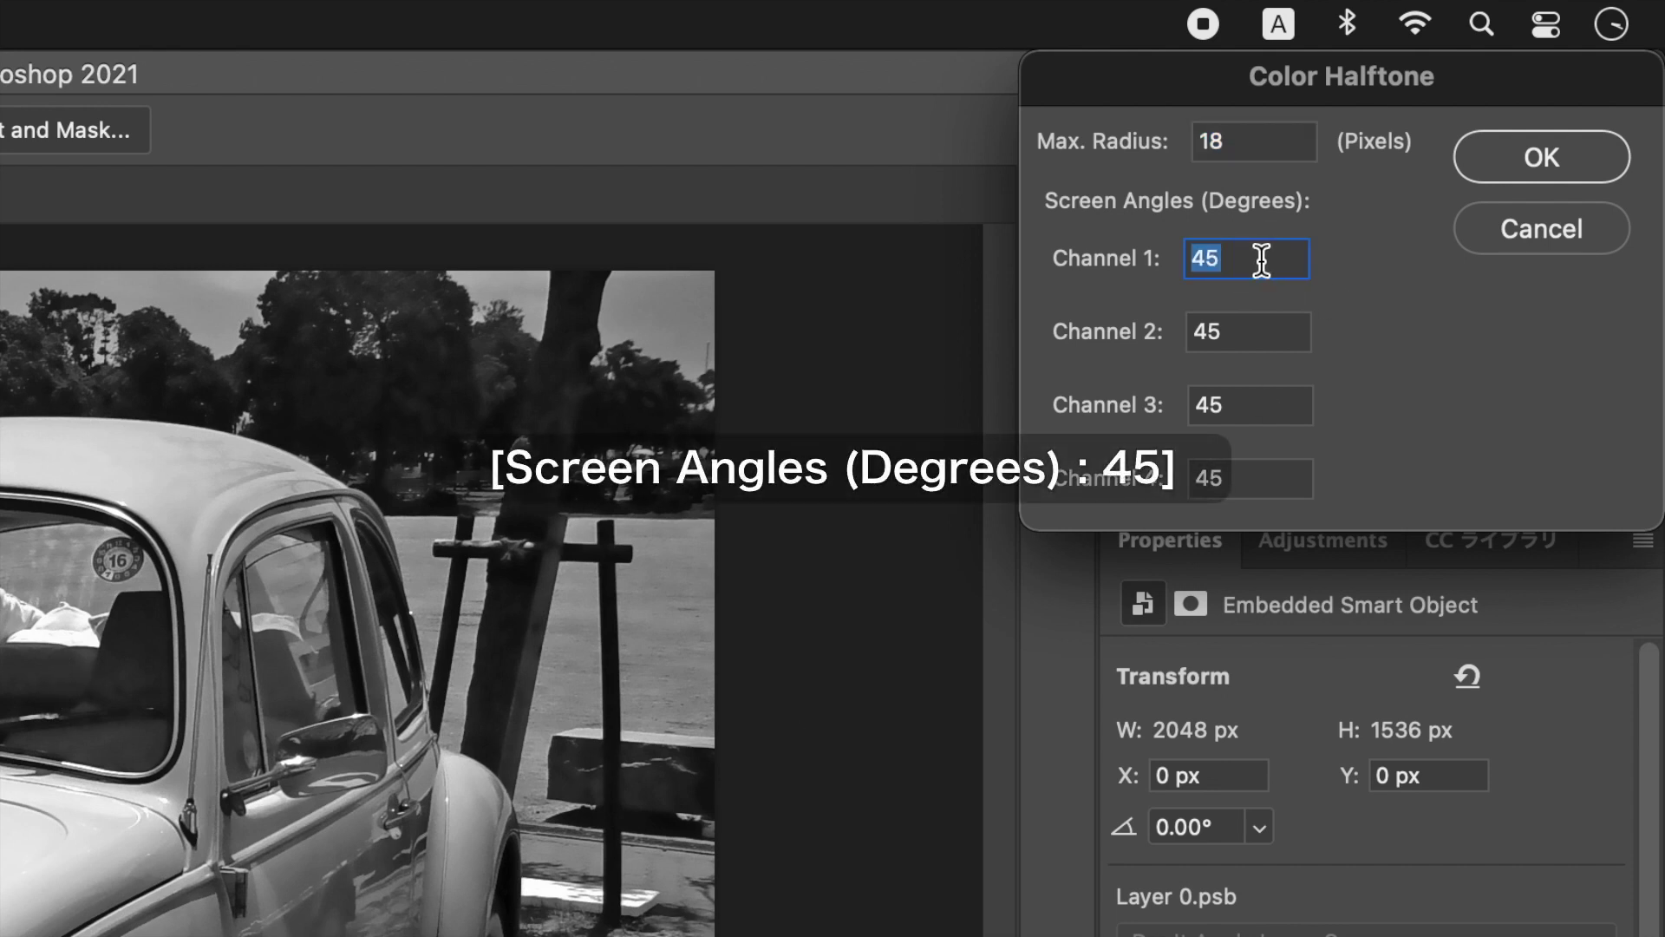
pyautogui.doubleClick(1245, 333)
pyautogui.doubleClick(1241, 404)
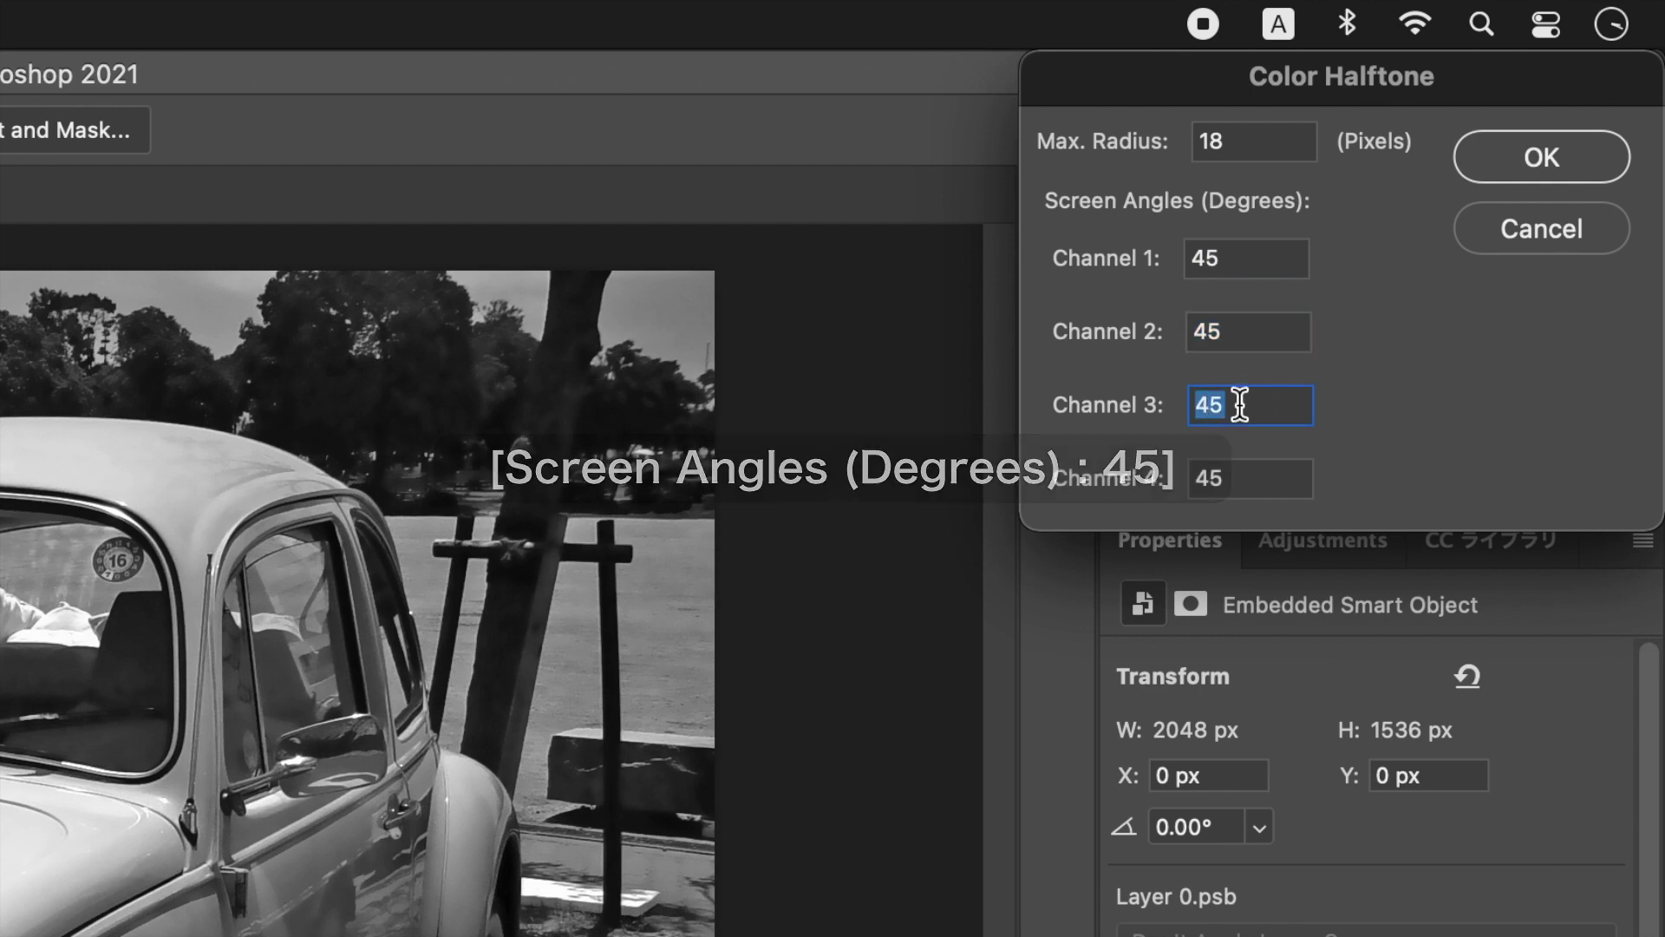
pyautogui.doubleClick(1240, 478)
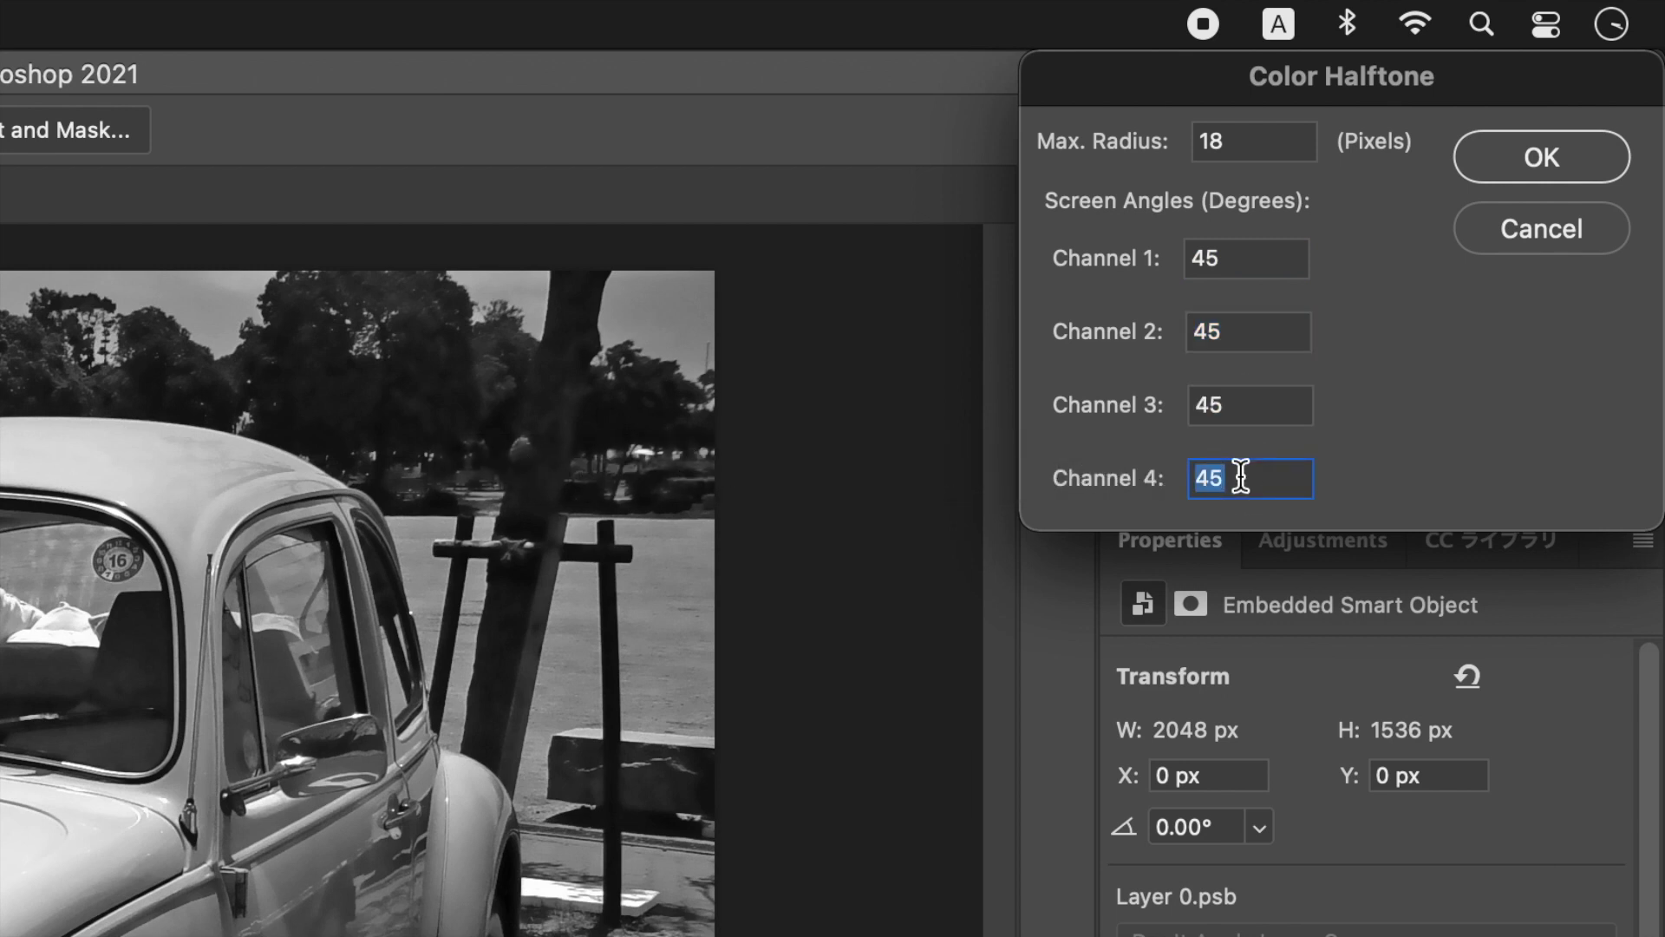
pyautogui.doubleClick(1248, 142)
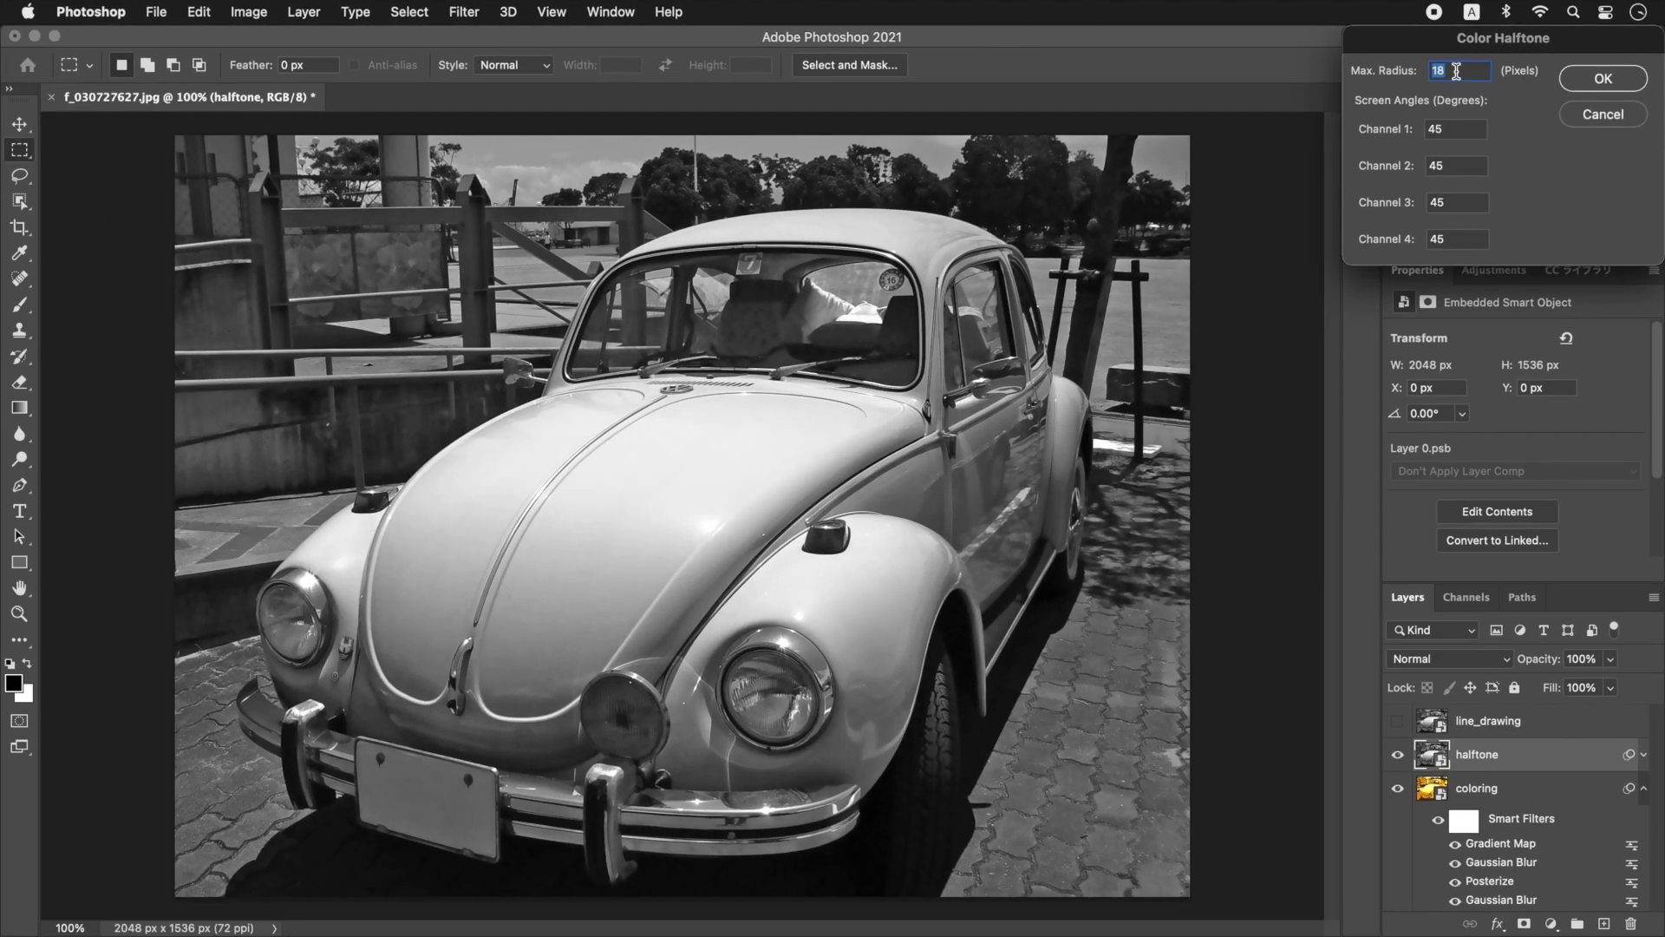
pyautogui.click(1627, 86)
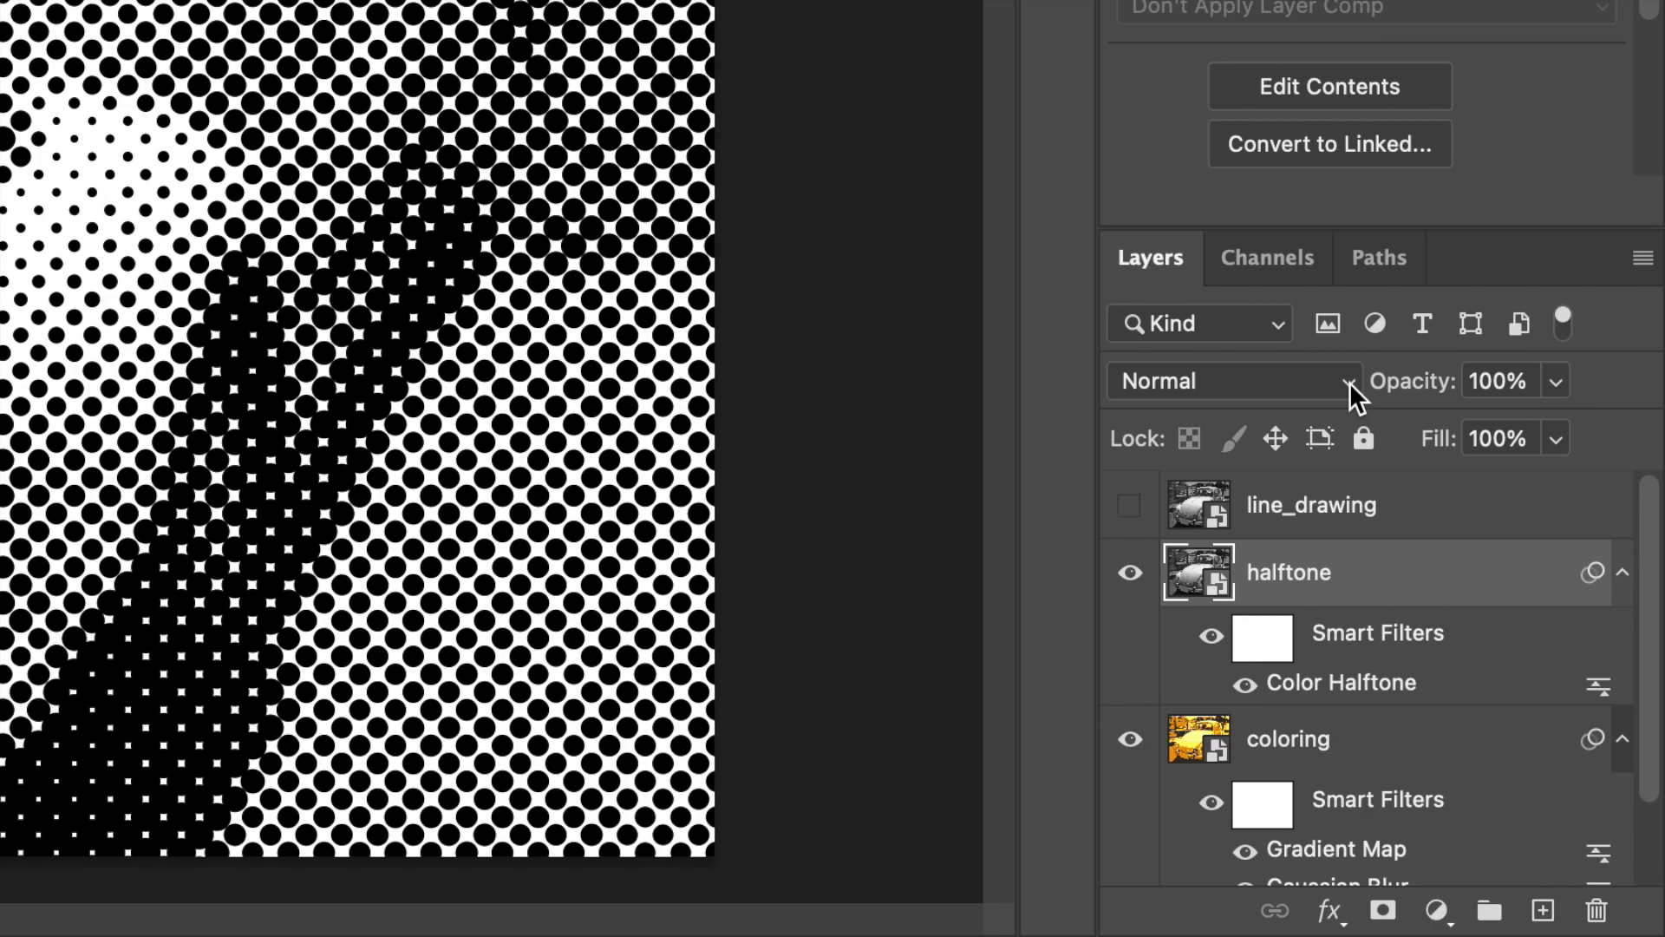
# Set the halftone layer's blend mode to Overlay.
pyautogui.click(1349, 382)
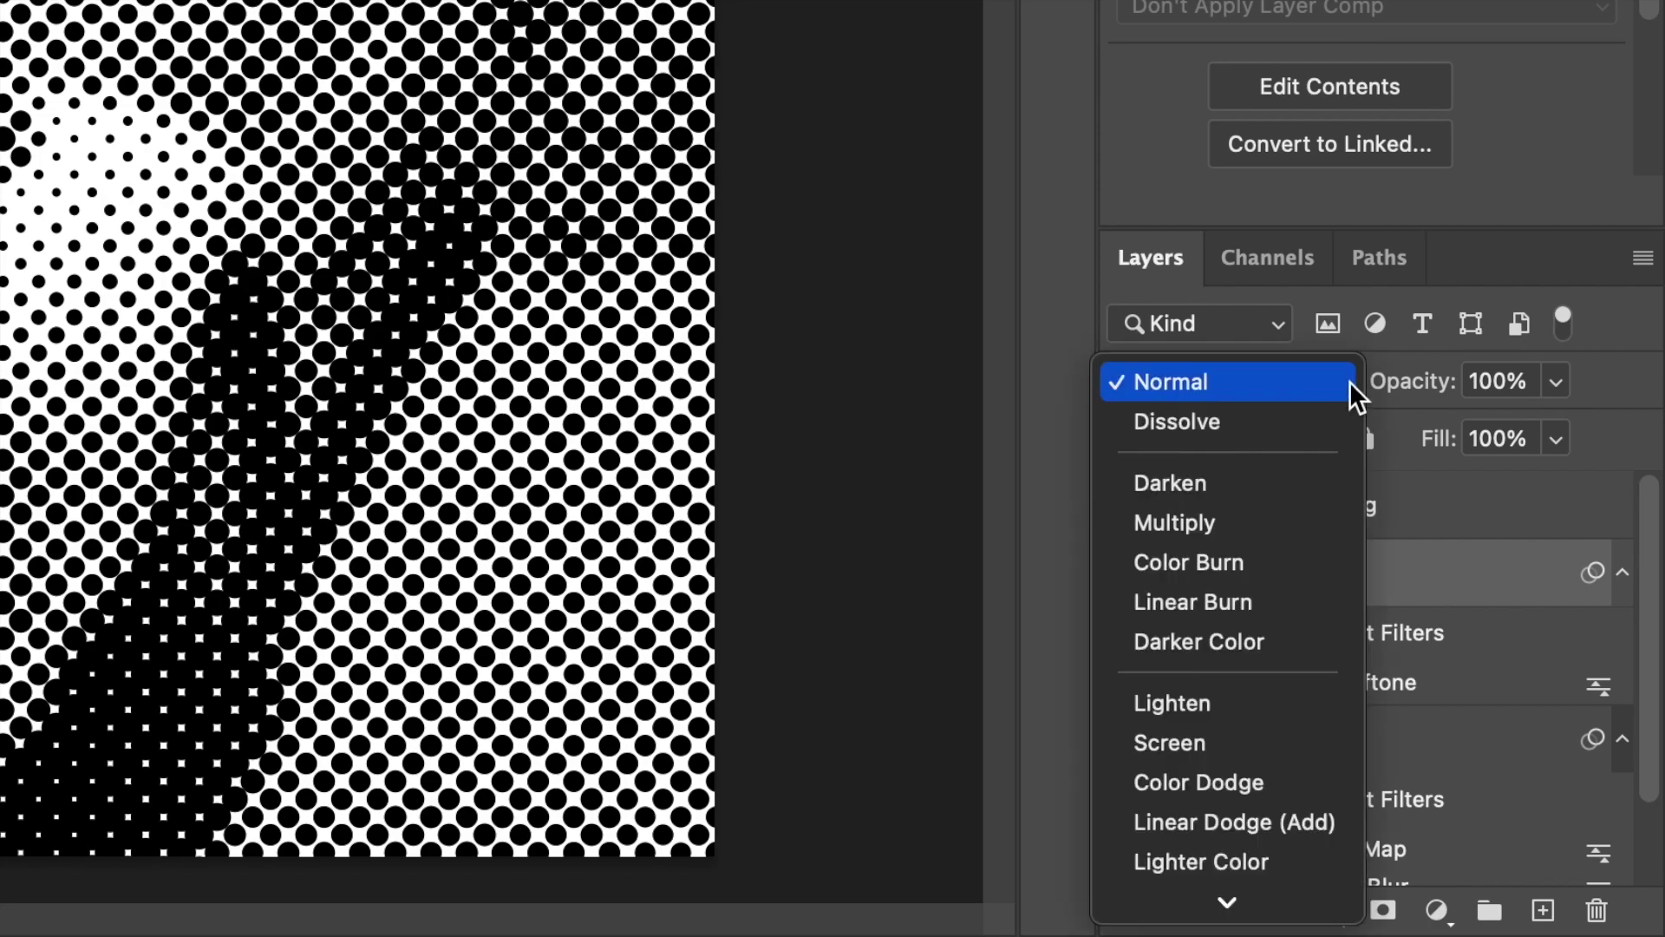
pyautogui.scroll(-12, 1349, 383)
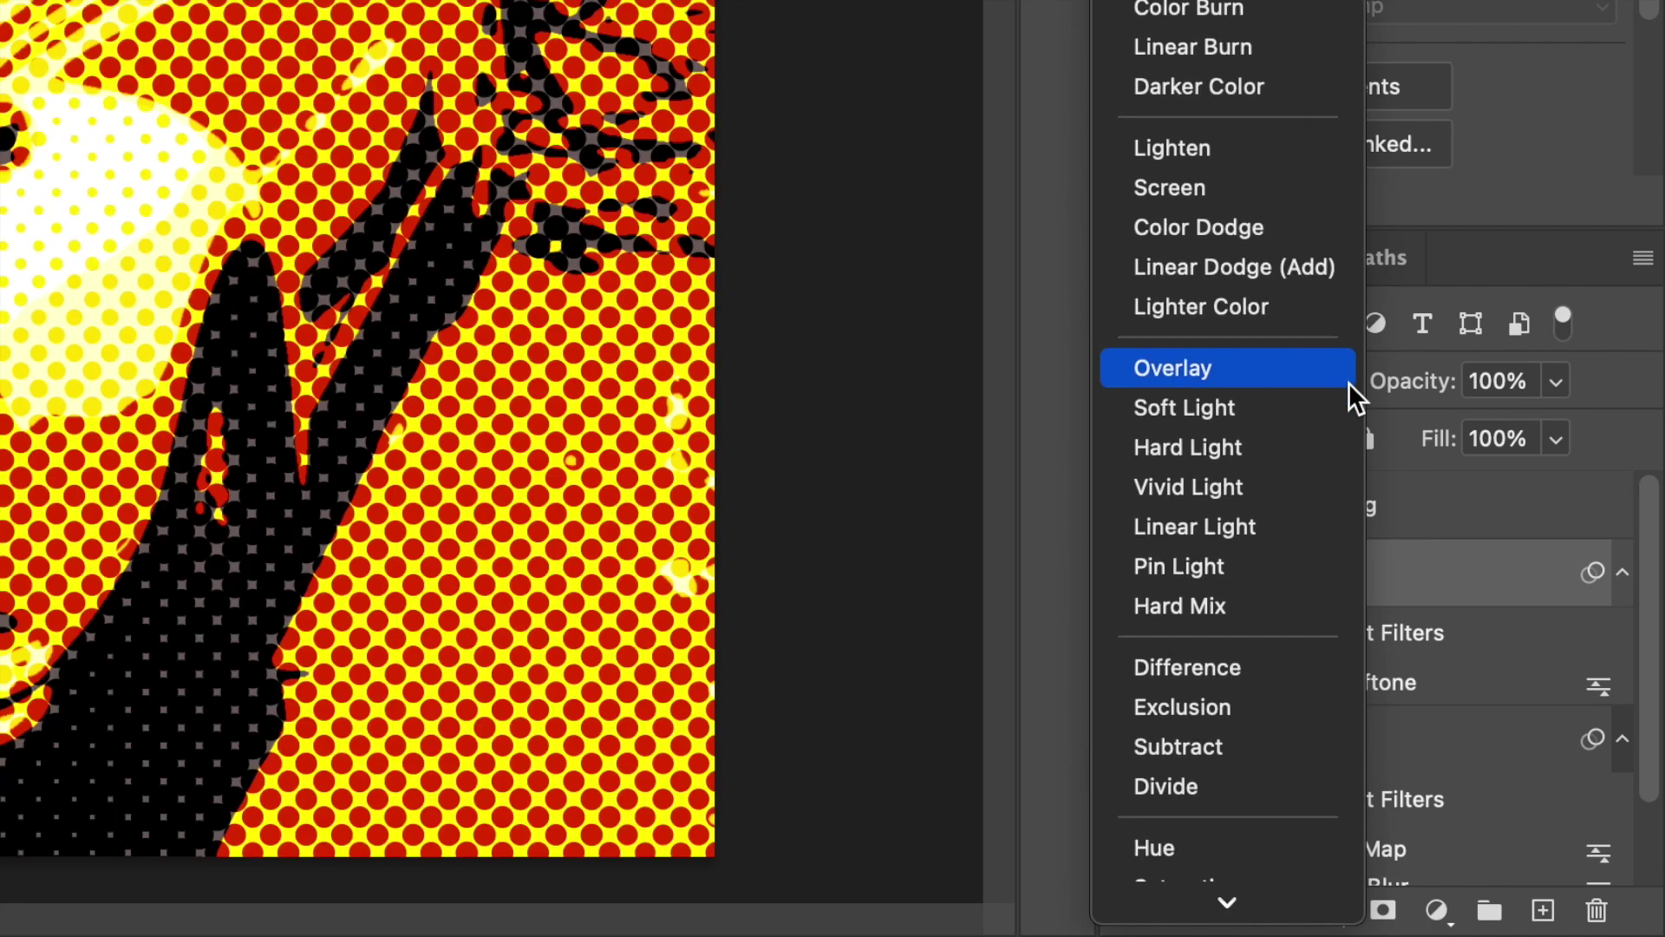
pyautogui.click(1349, 382)
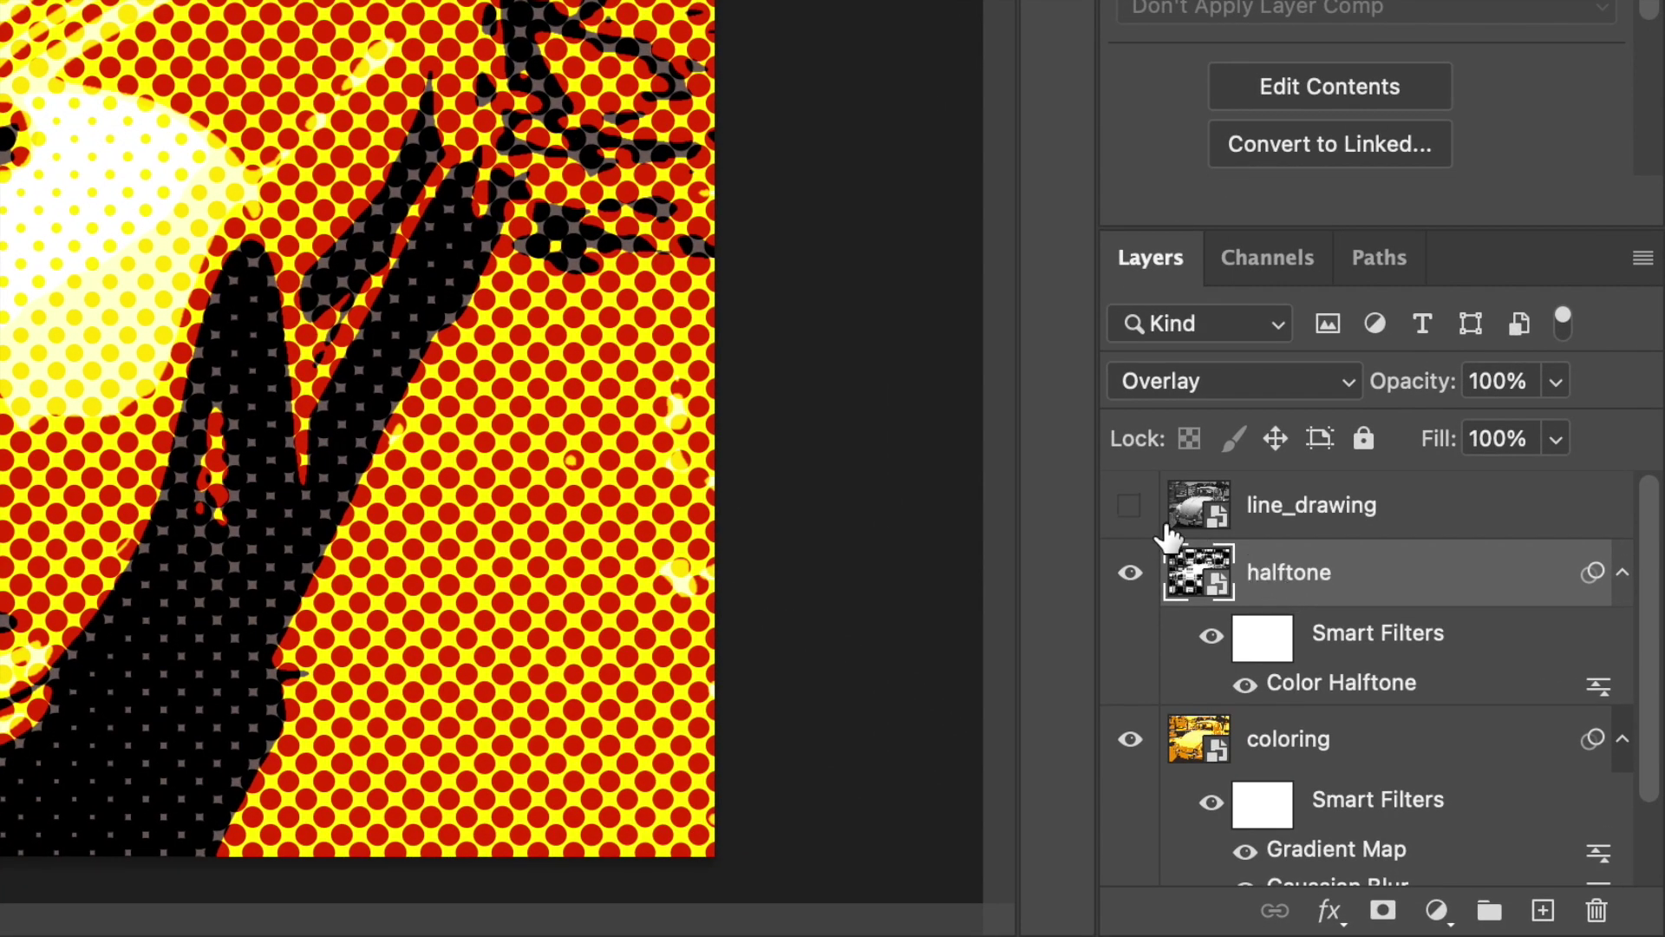
# Show the line_drawing layer and apply a High Pass filter with a 6.0 pixel radius to it.
pyautogui.click(1130, 504)
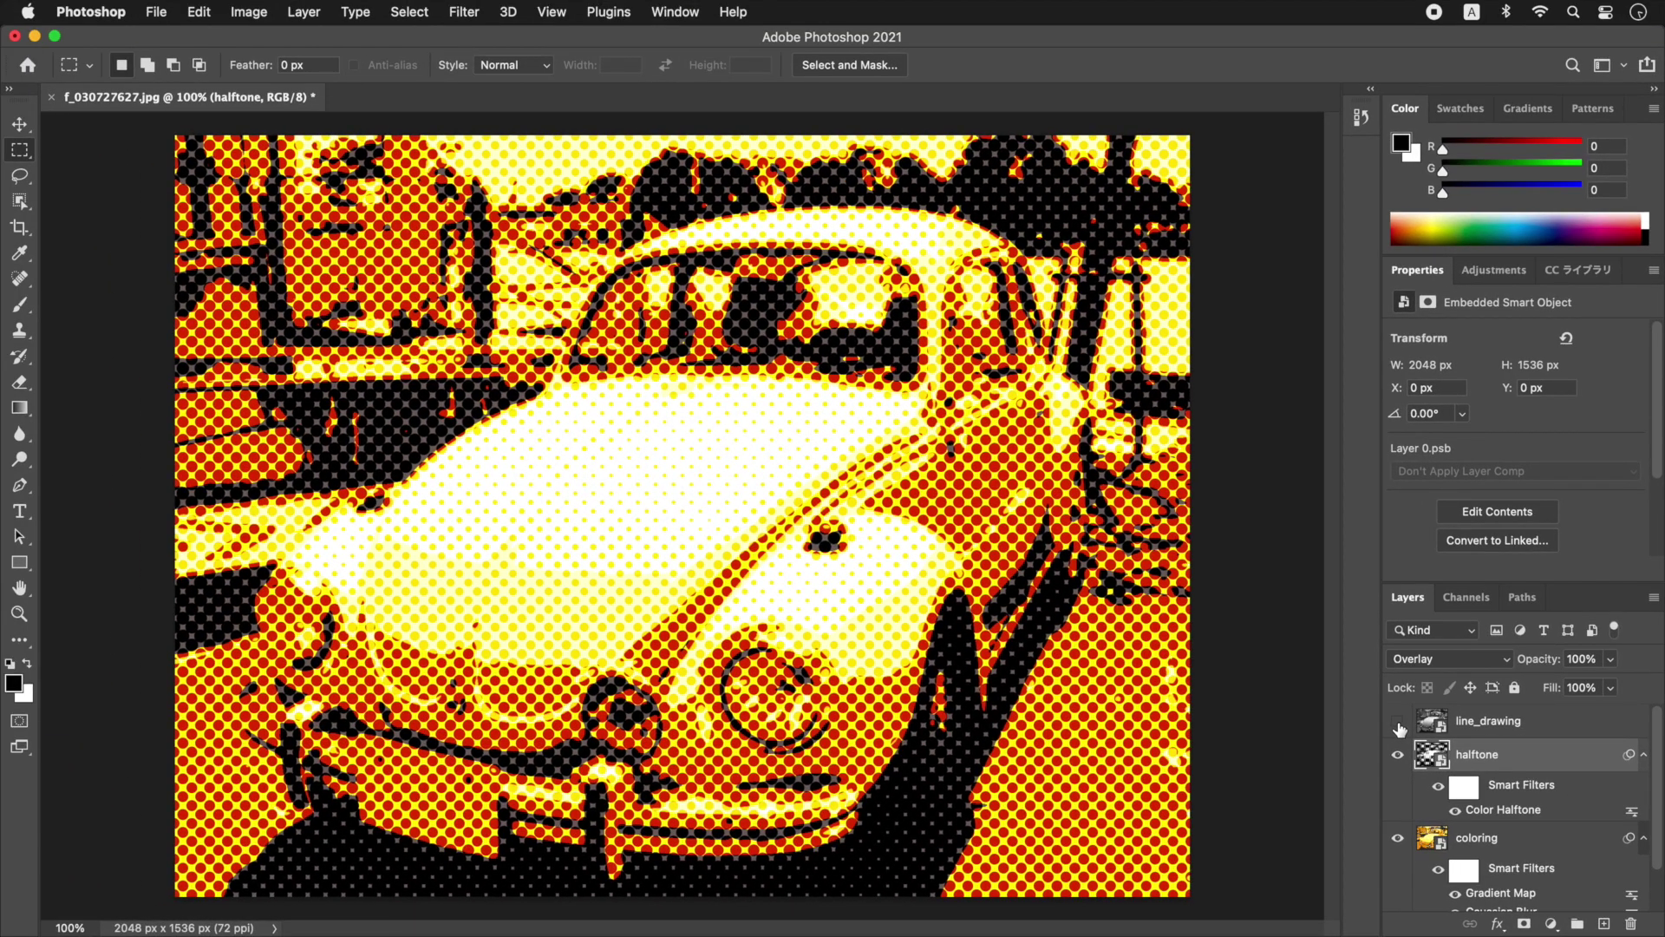
pyautogui.click(1397, 722)
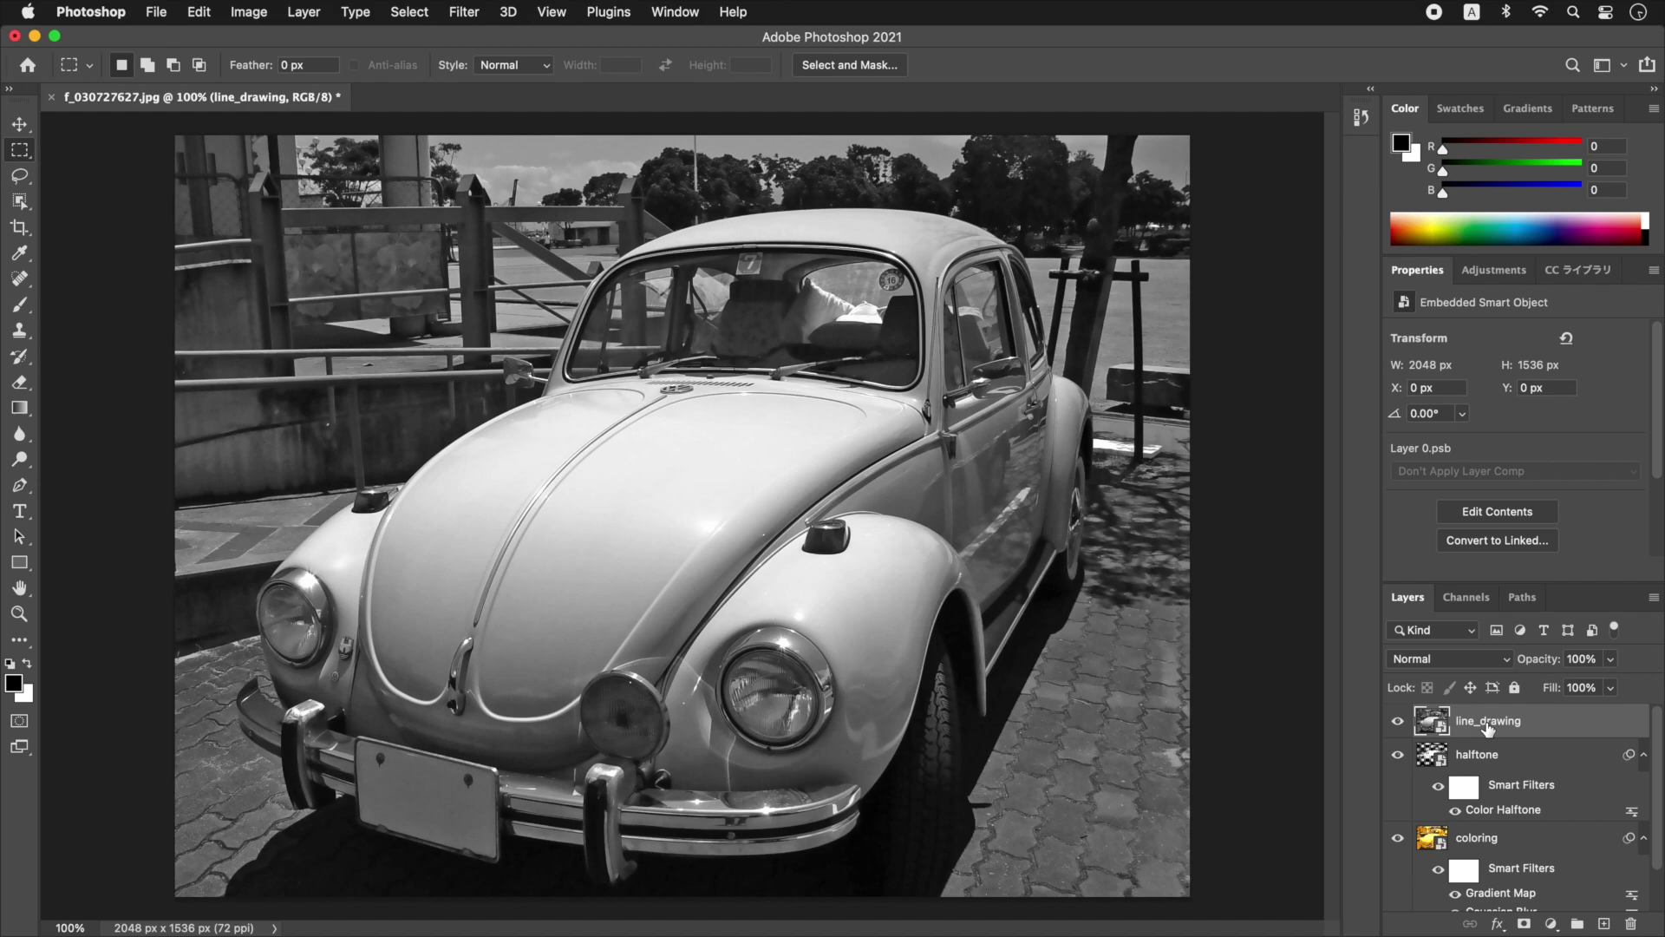
pyautogui.click(474, 13)
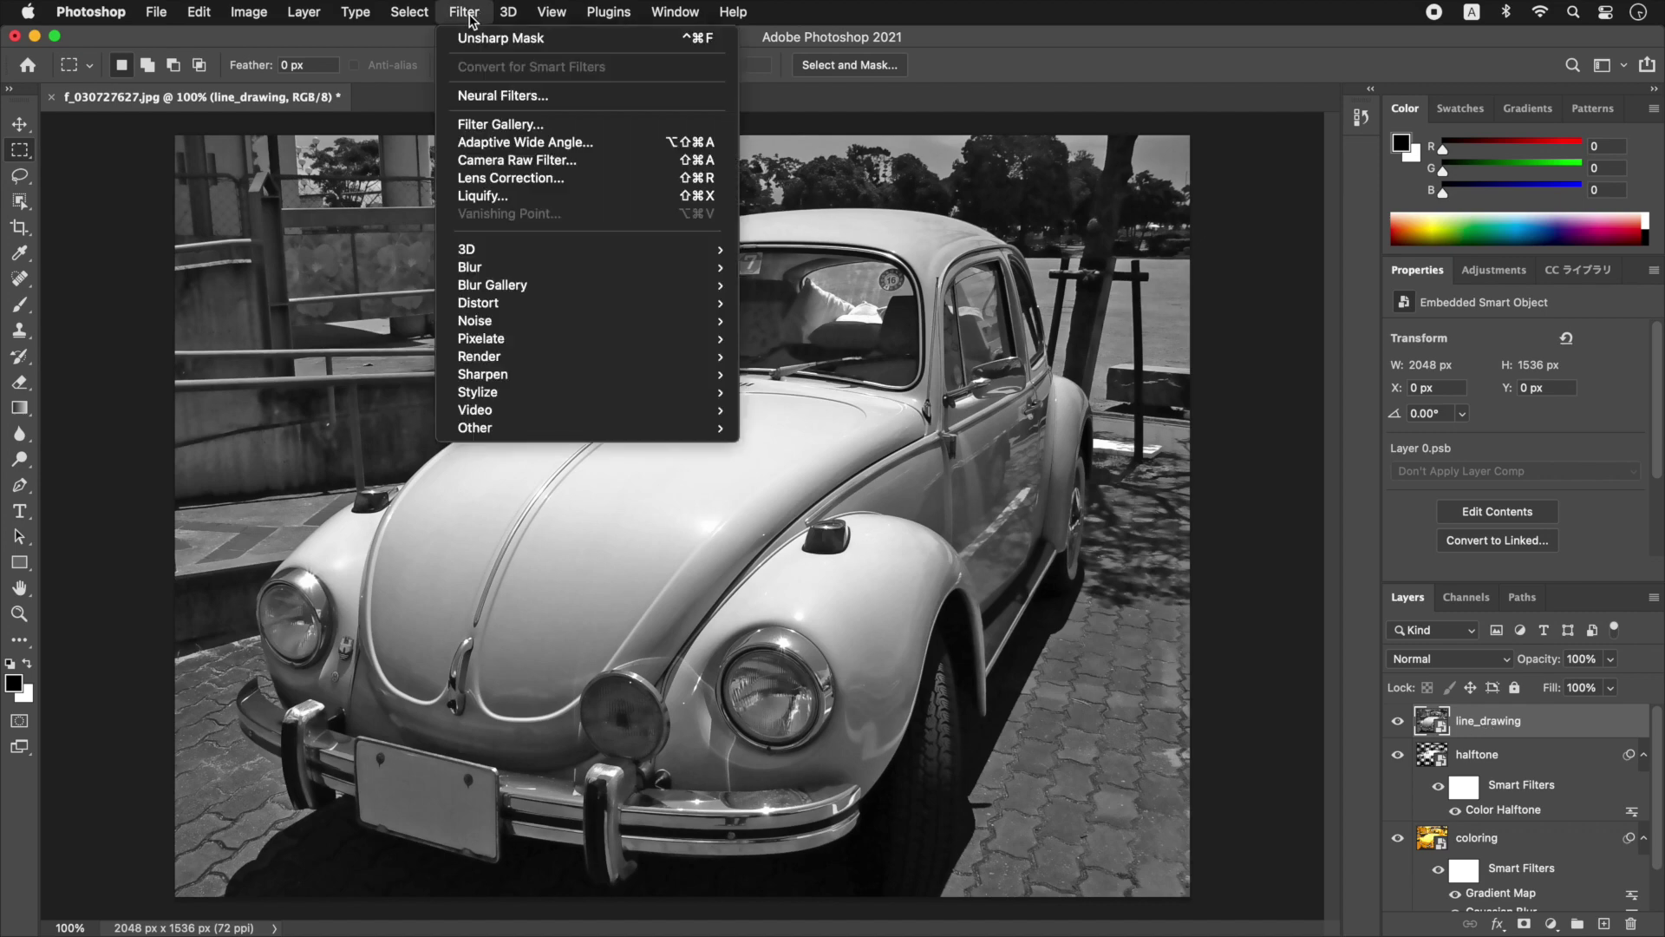
pyautogui.moveTo(555, 427)
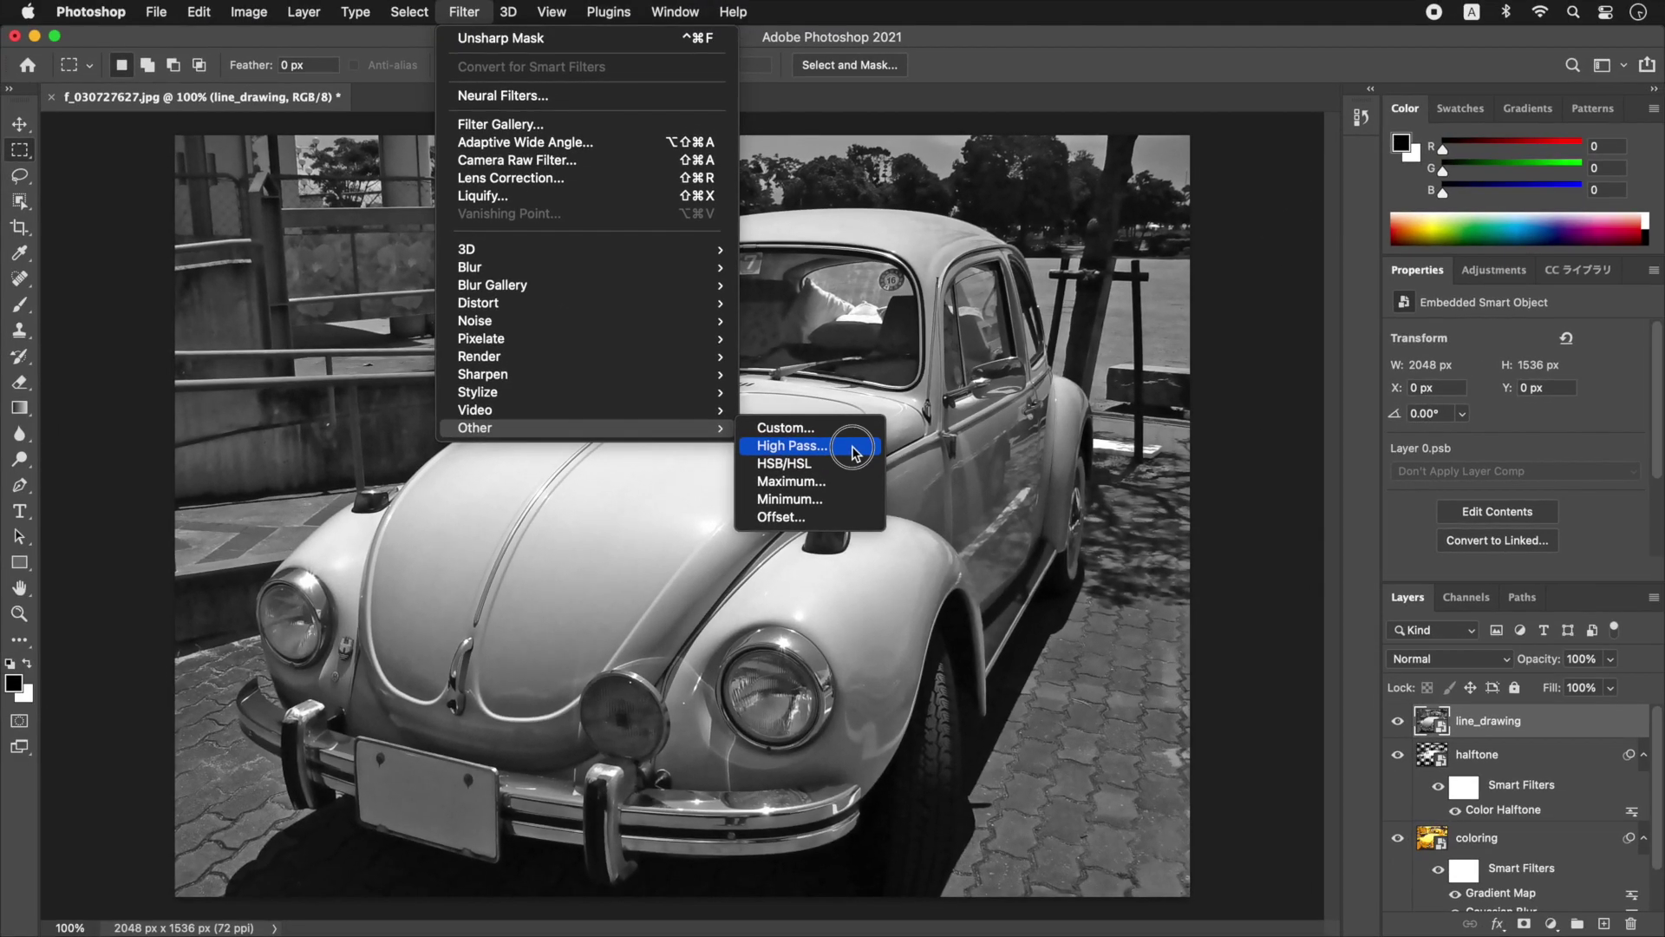
pyautogui.click(1072, 487)
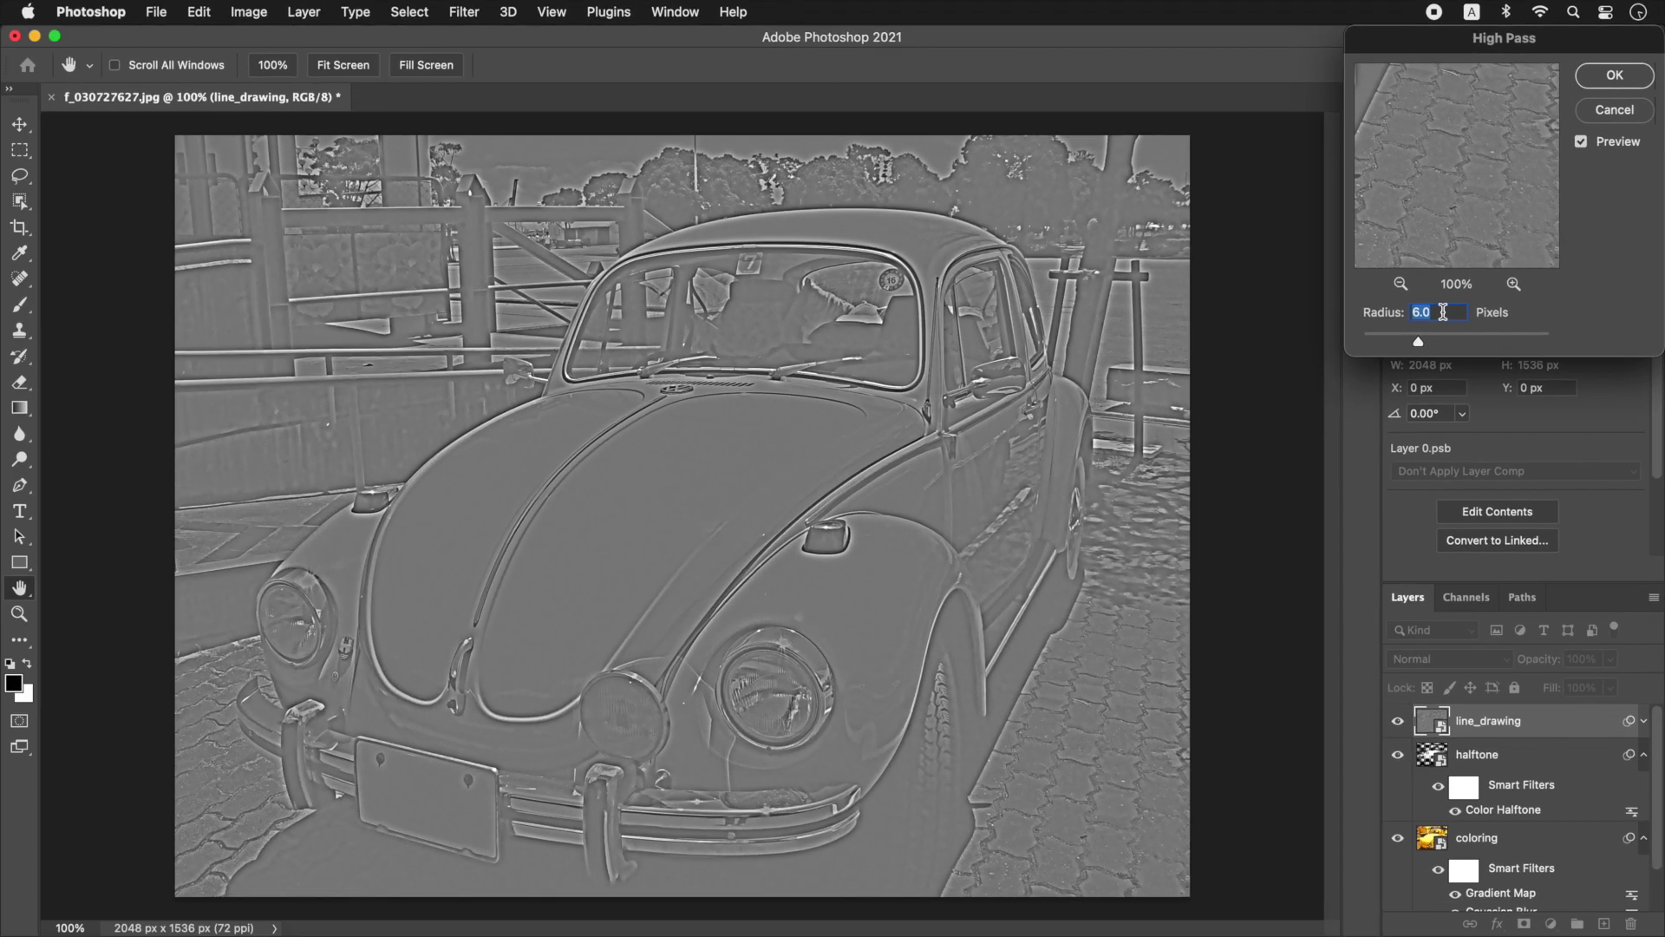
pyautogui.click(1634, 78)
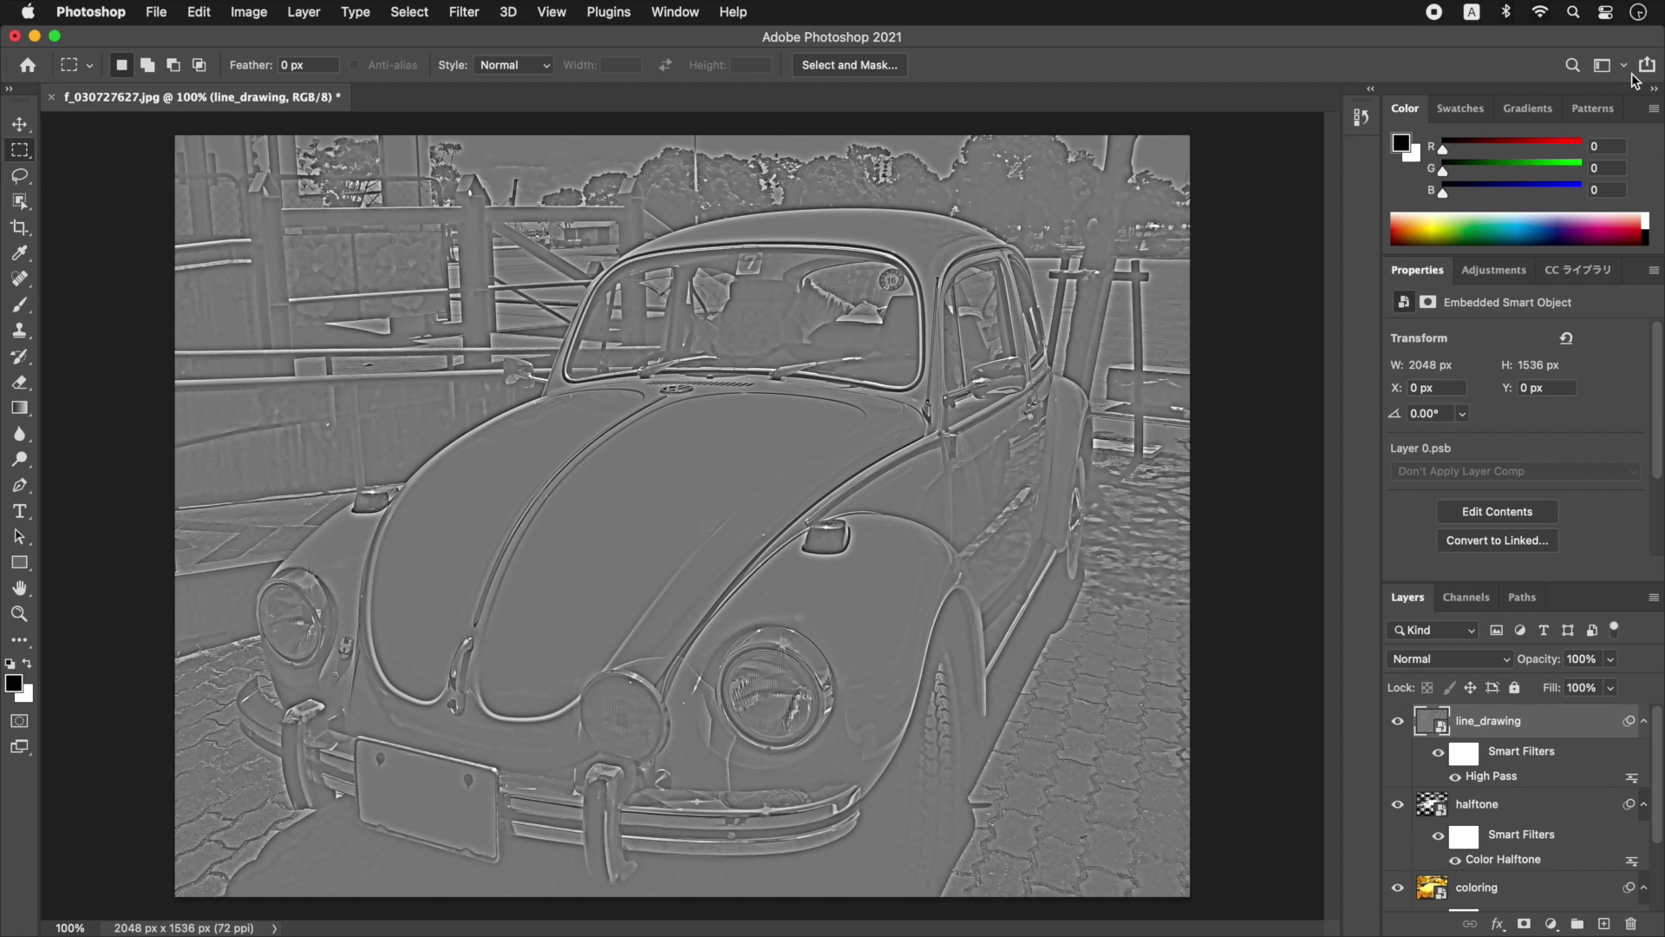
# Apply a Threshold adjustment with a level of 117 to the line_drawing layer.
pyautogui.click(253, 11)
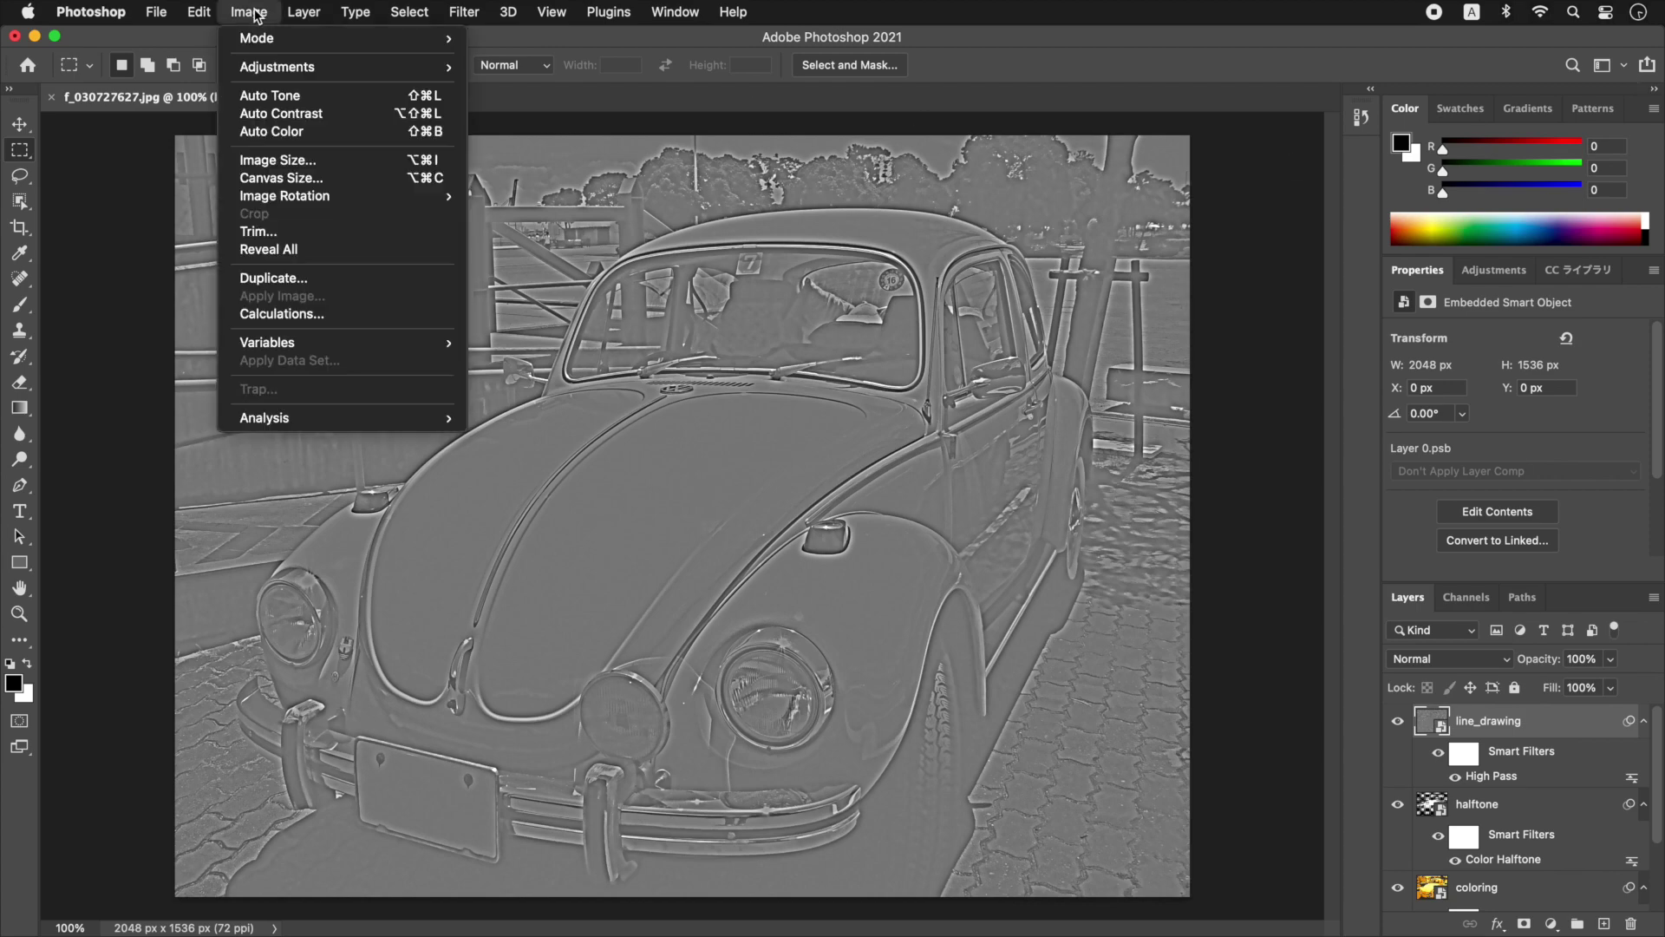
pyautogui.moveTo(289, 75)
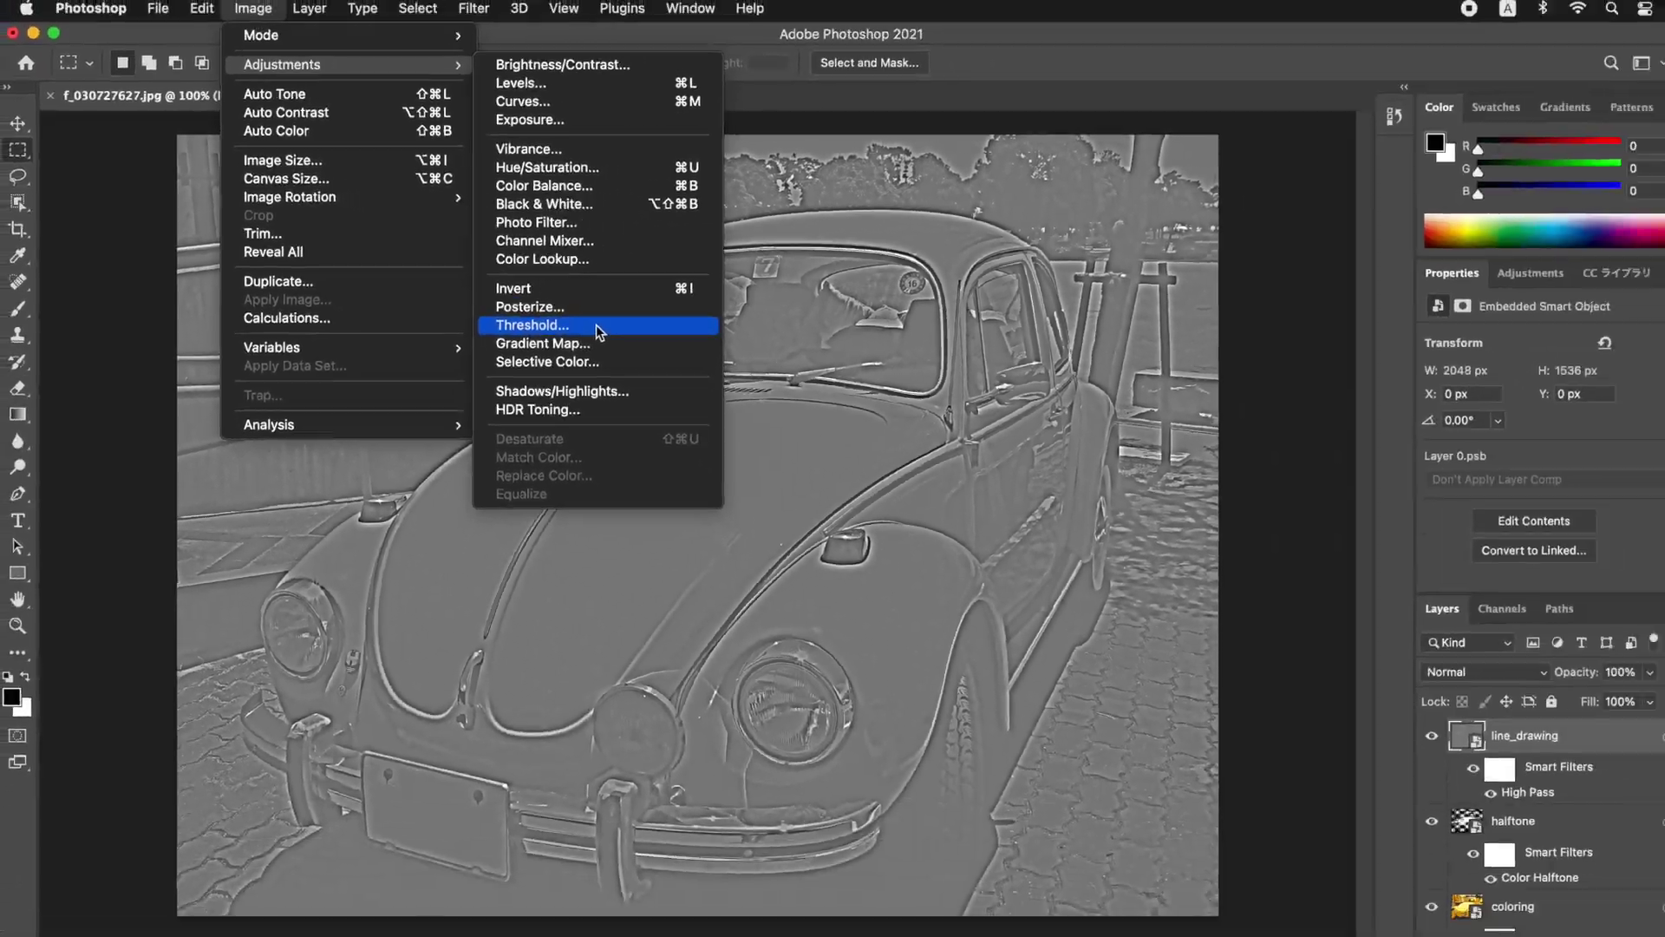
pyautogui.click(1077, 485)
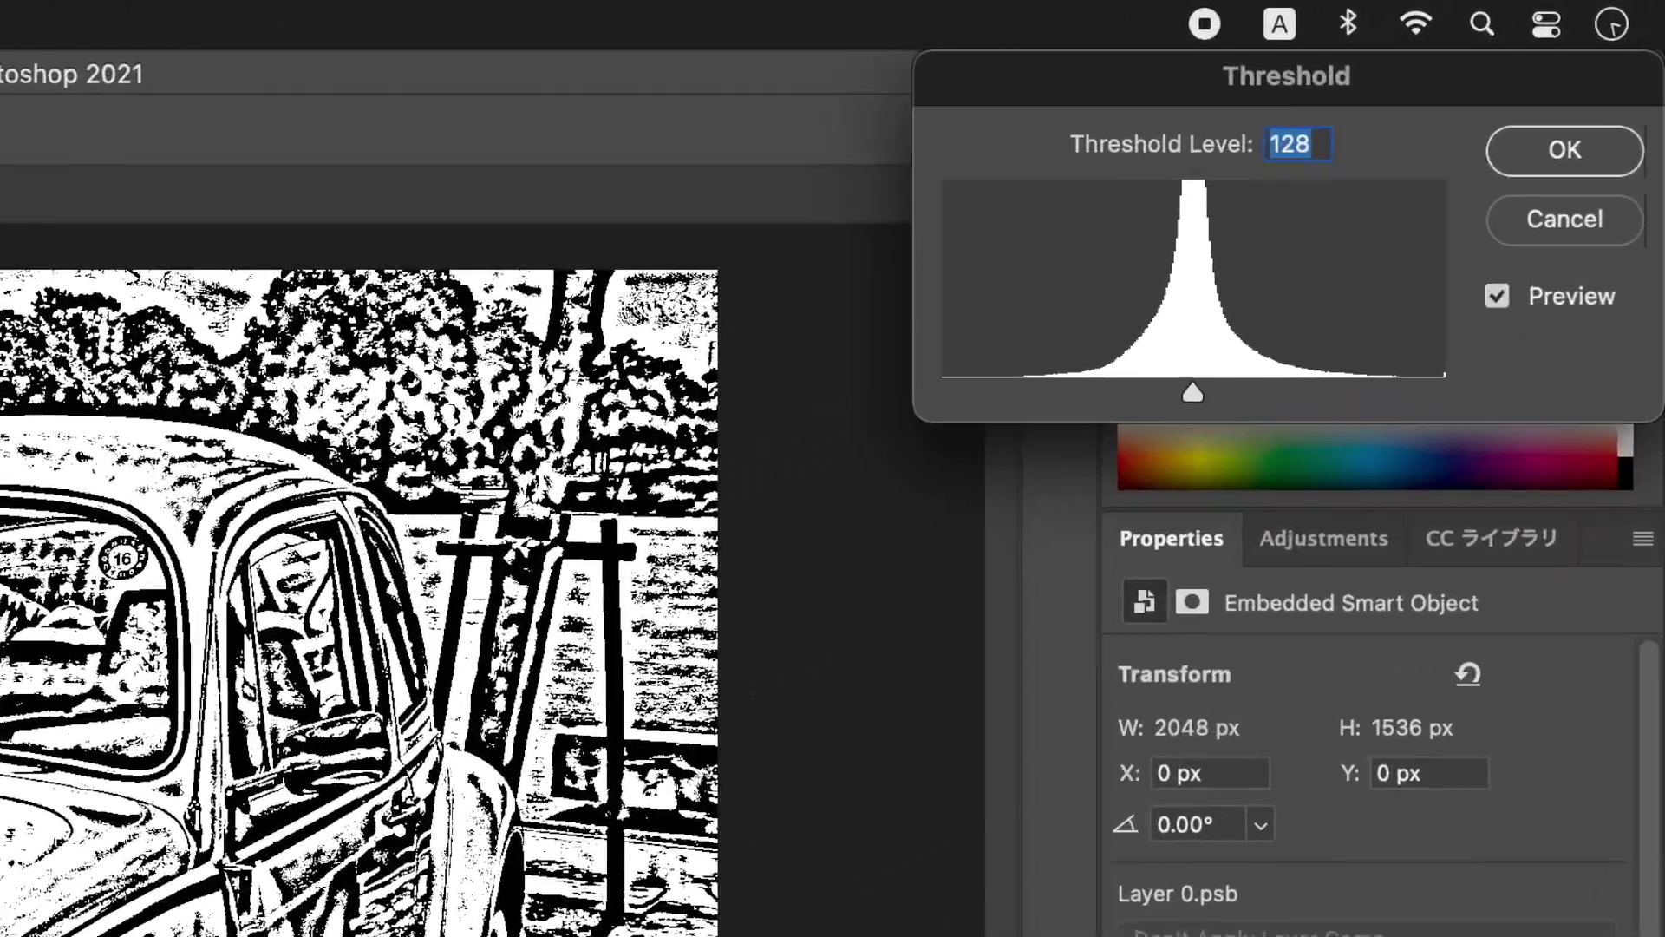
pyautogui.click(1479, 72)
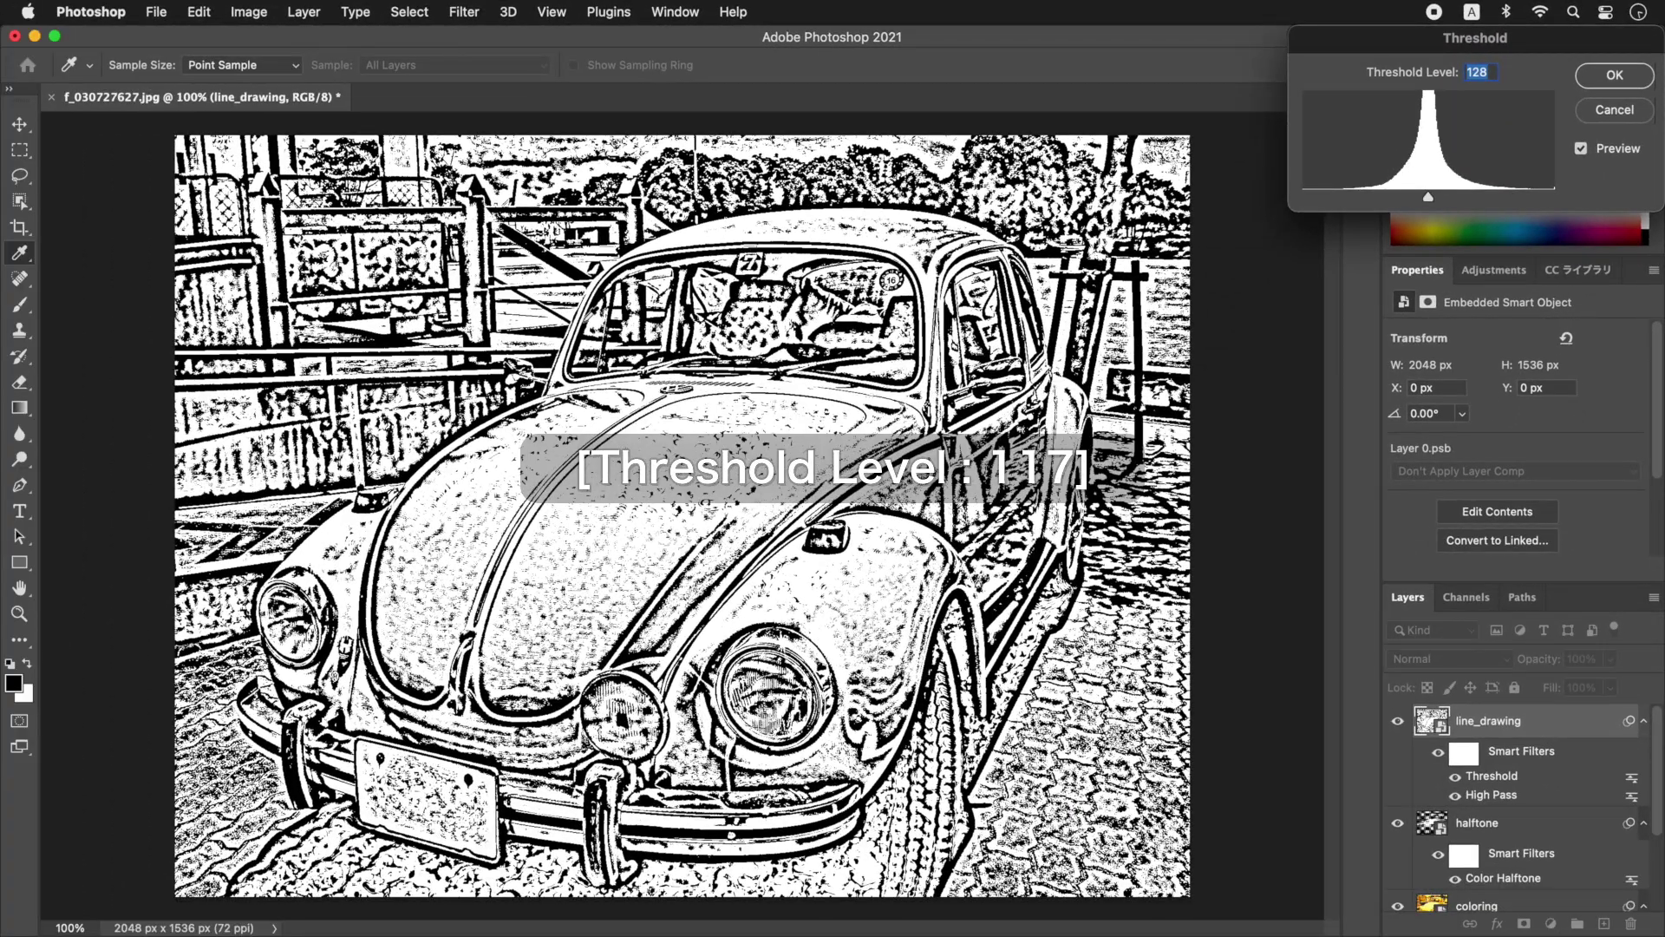
pyautogui.write('117')
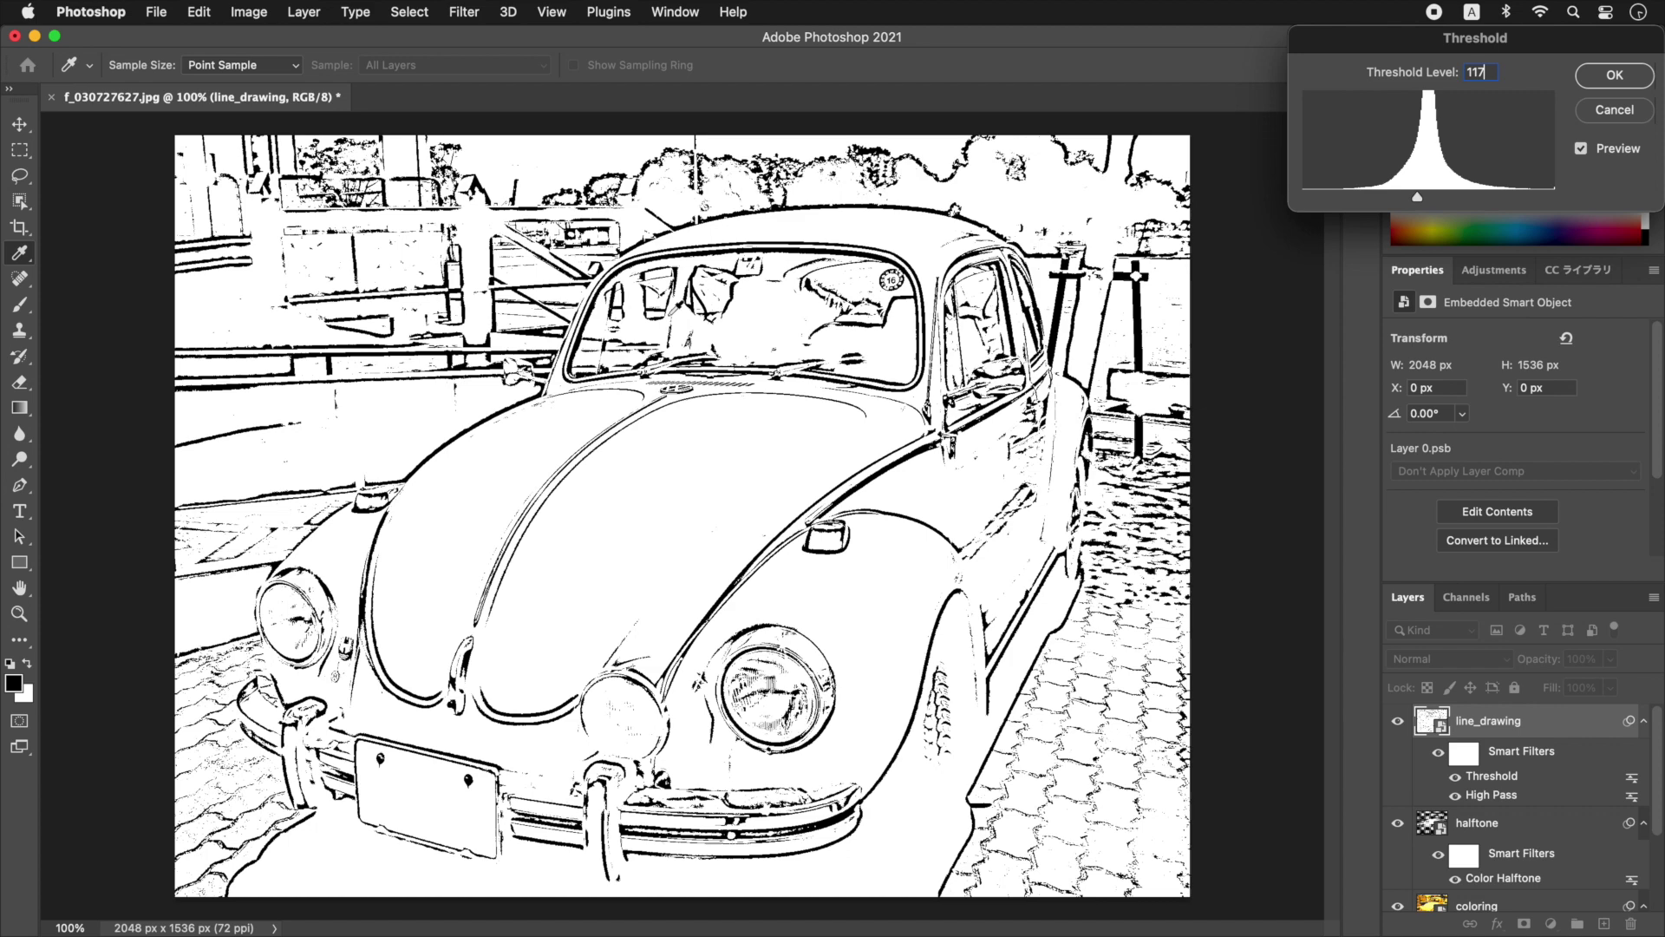
pyautogui.click(1632, 82)
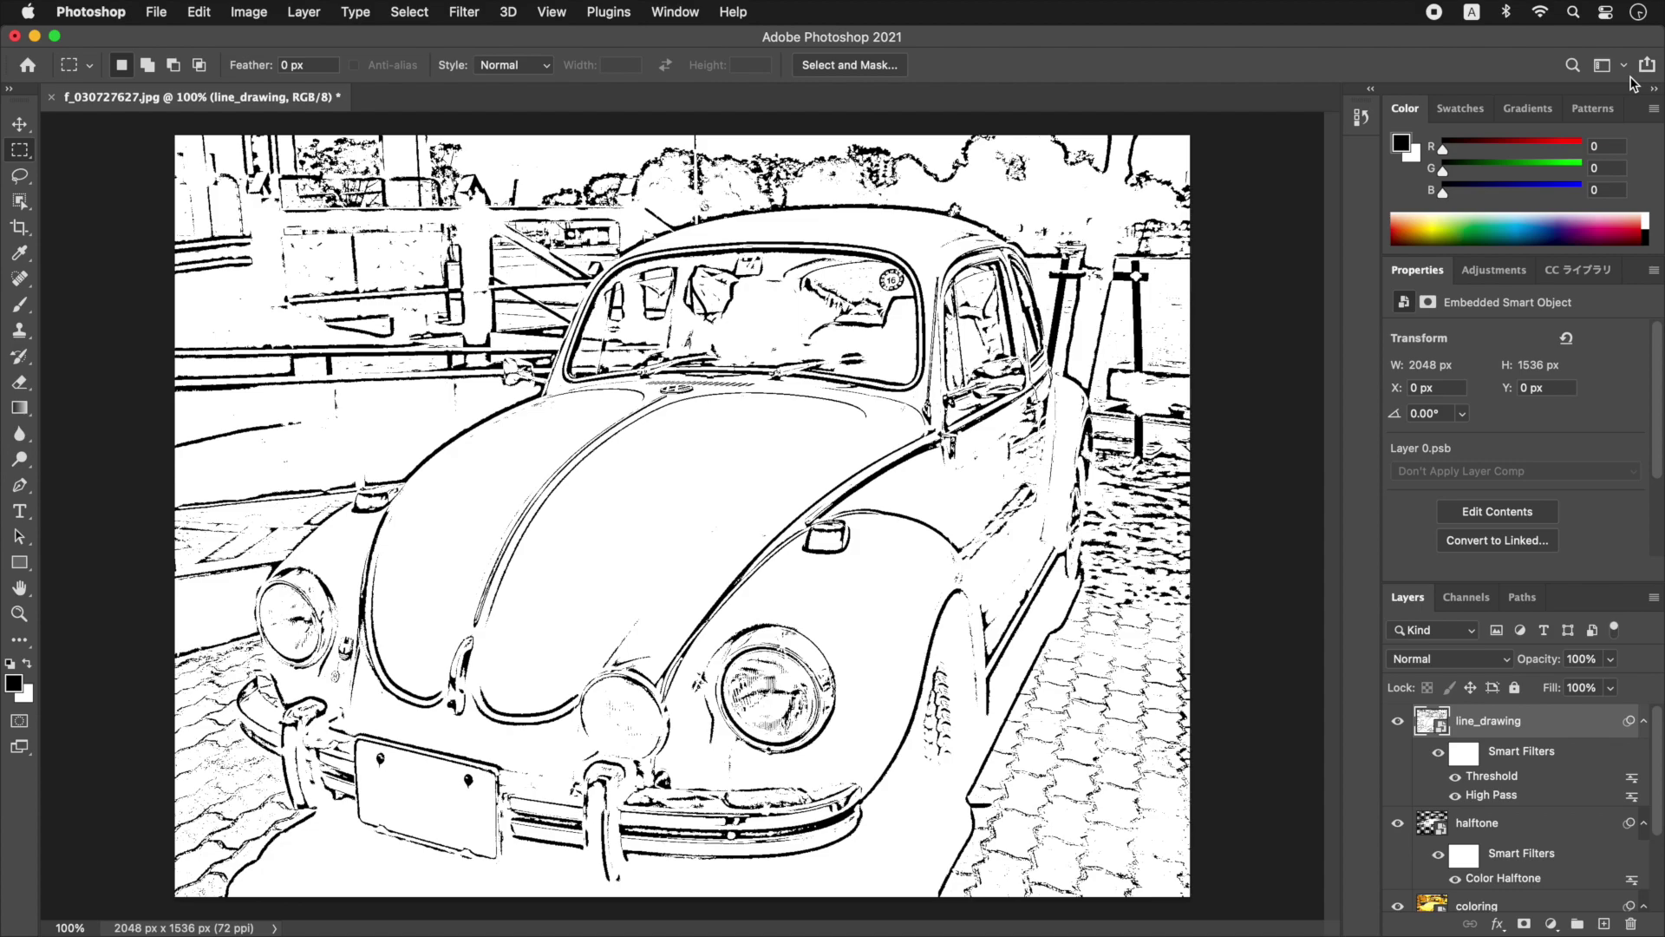
# Apply a Gaussian Blur filter with a 1.0 pixel radius to the line_drawing layer.
pyautogui.click(464, 13)
pyautogui.moveTo(539, 269)
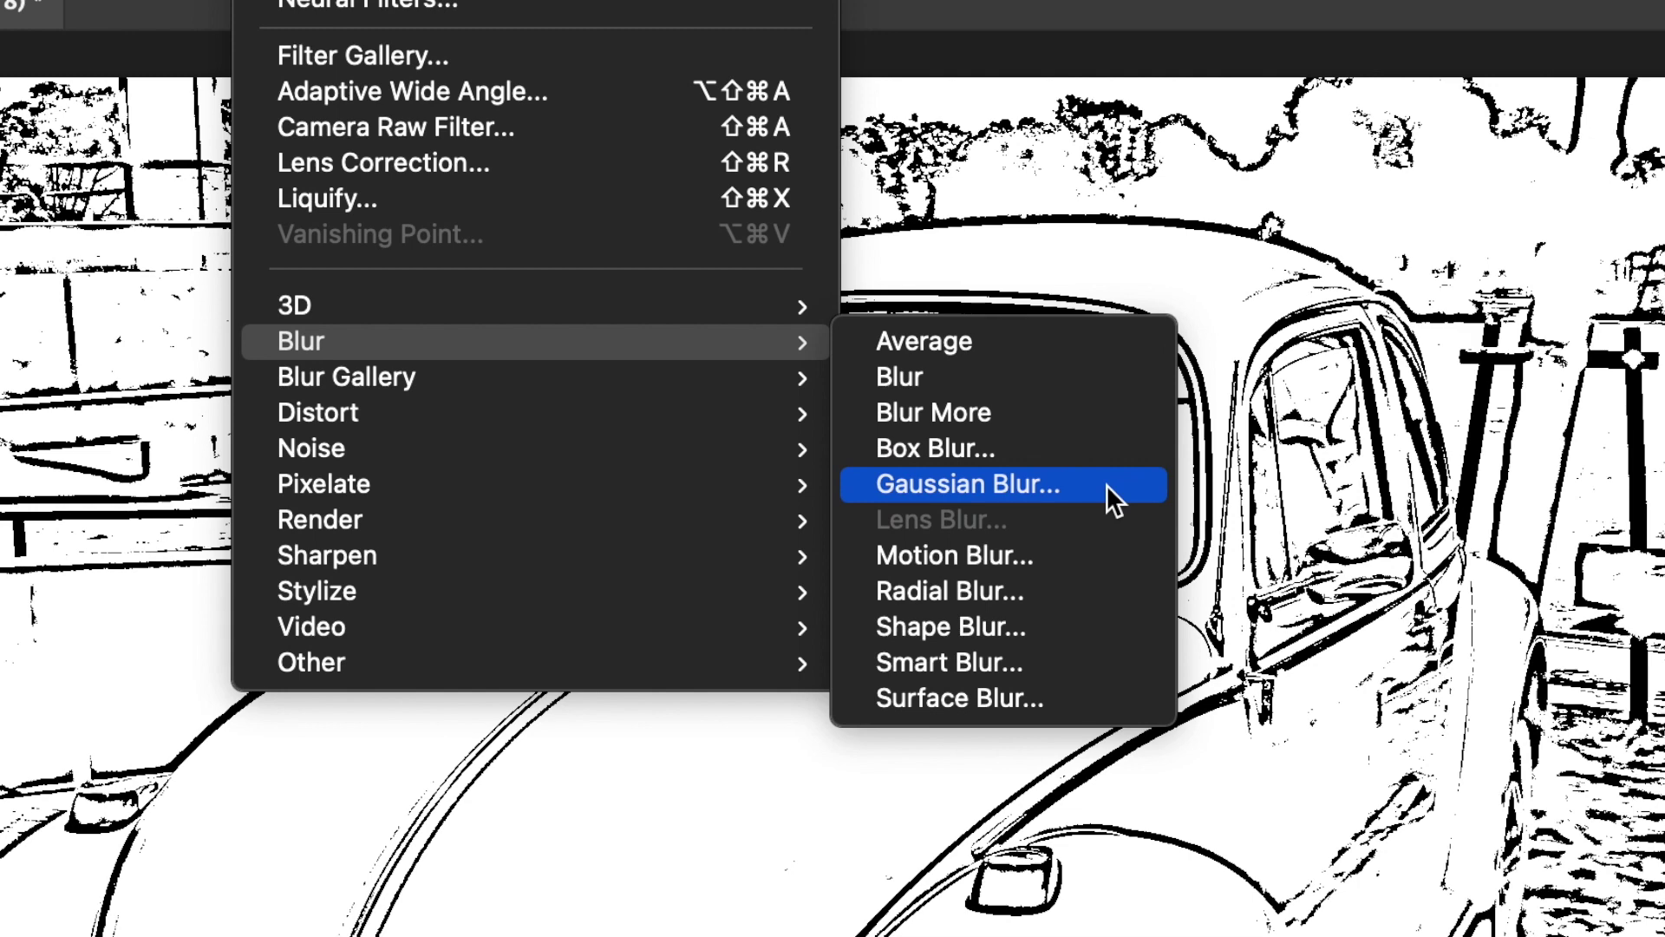
pyautogui.click(1105, 484)
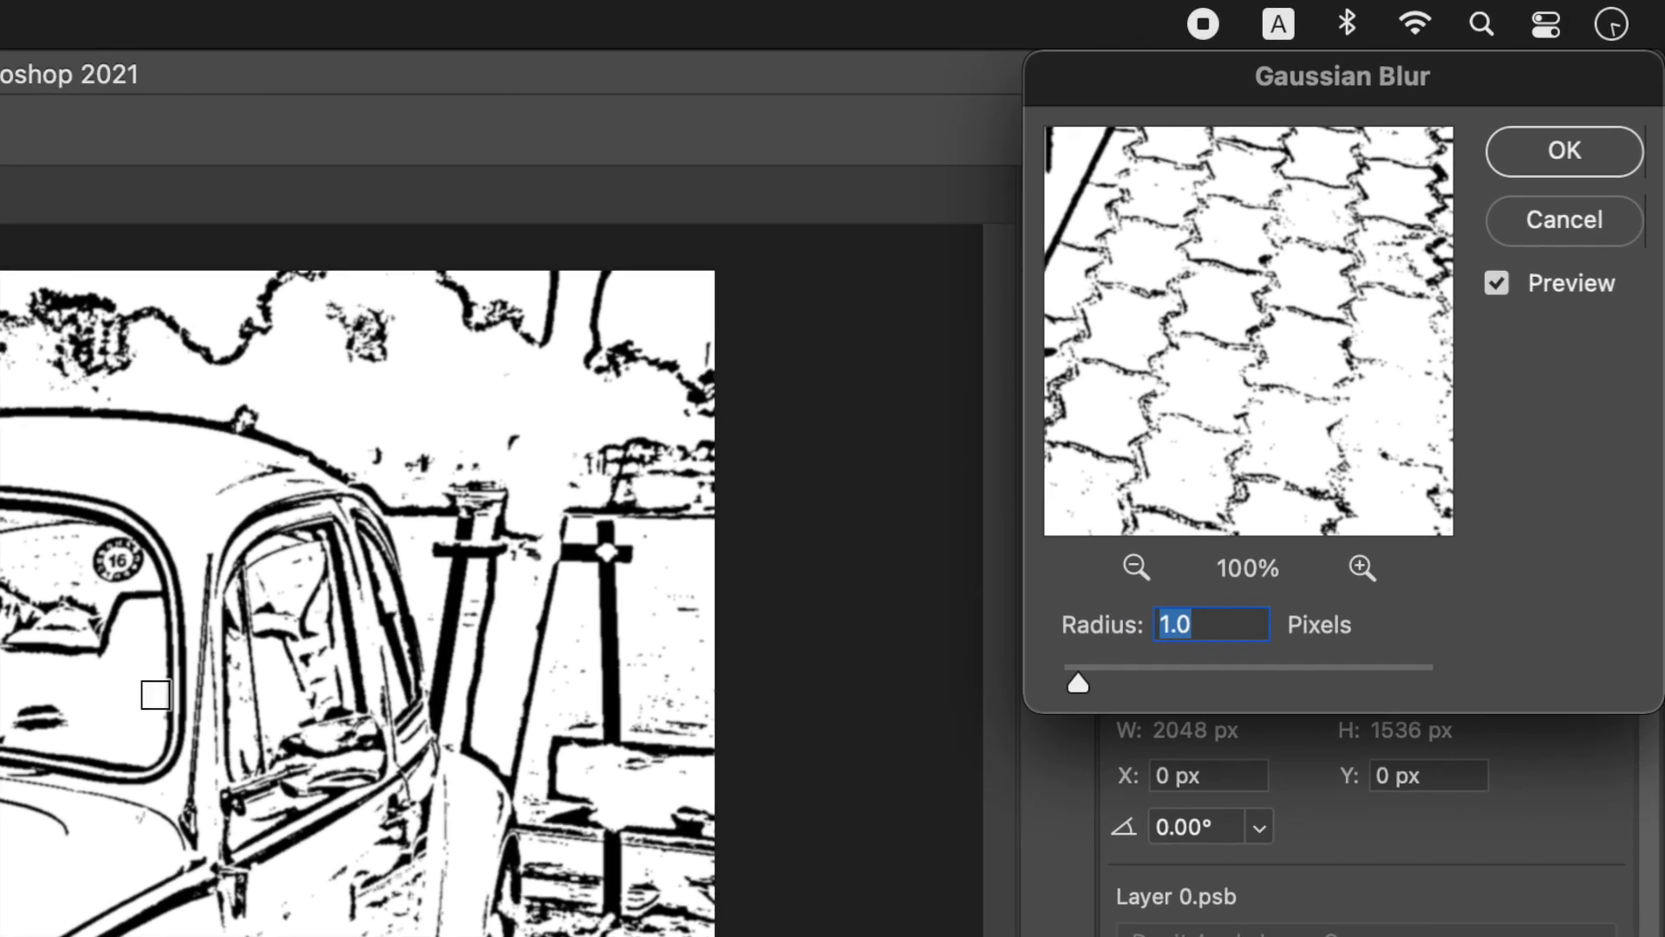
pyautogui.click(1445, 313)
pyautogui.doubleClick(1228, 624)
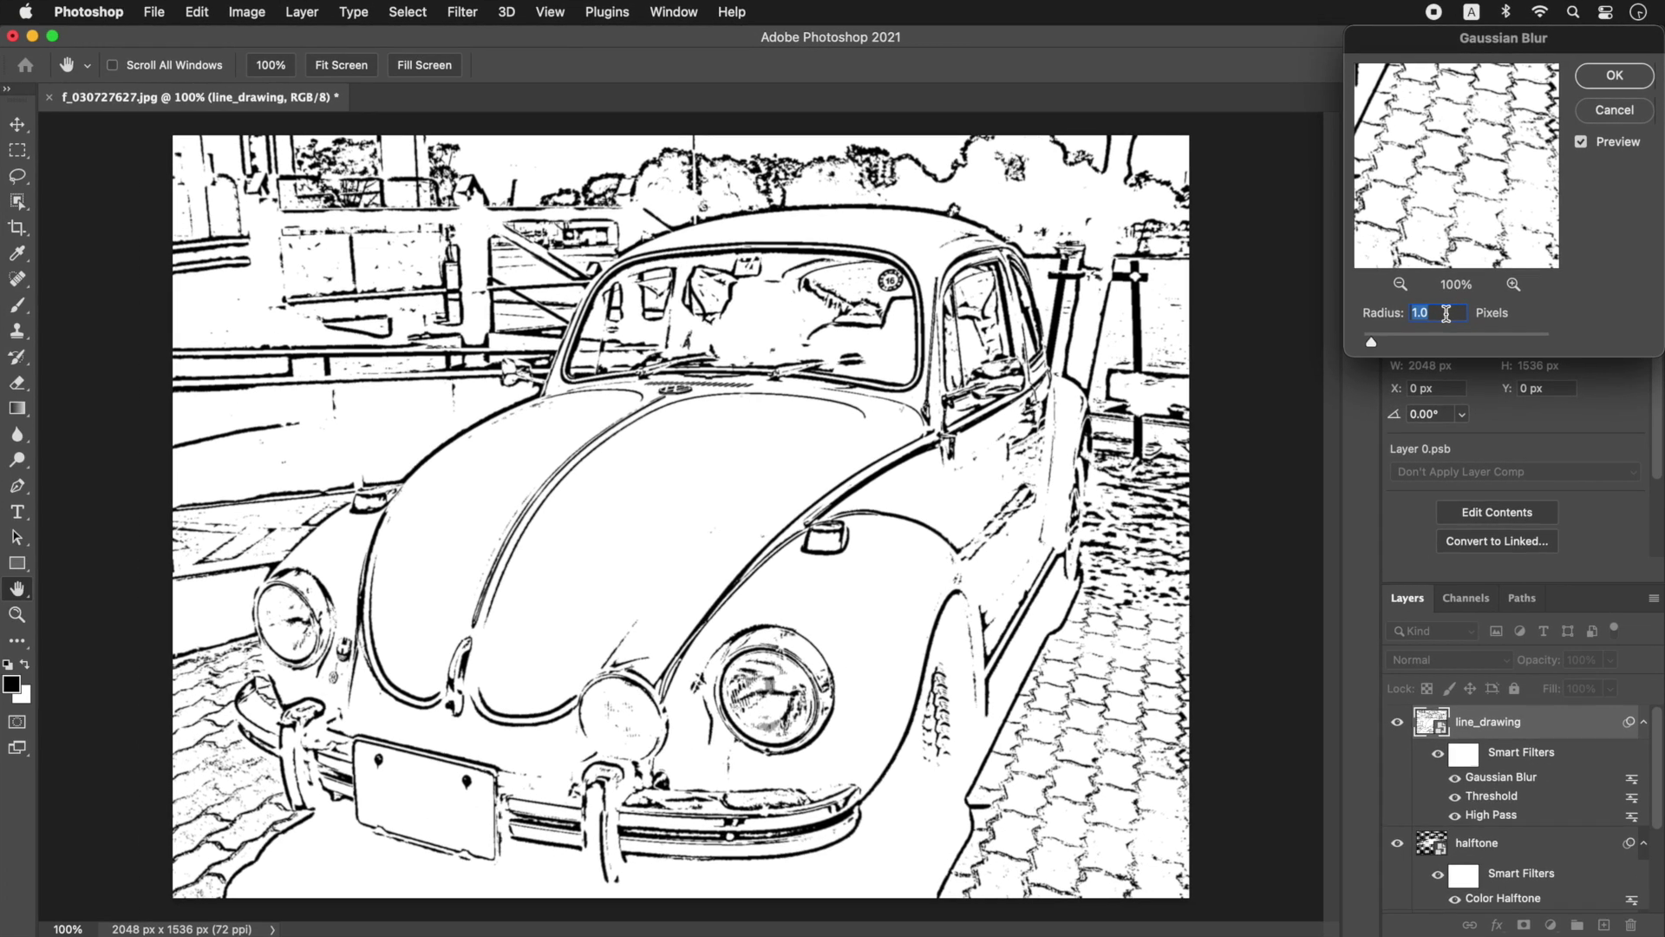
pyautogui.click(1634, 81)
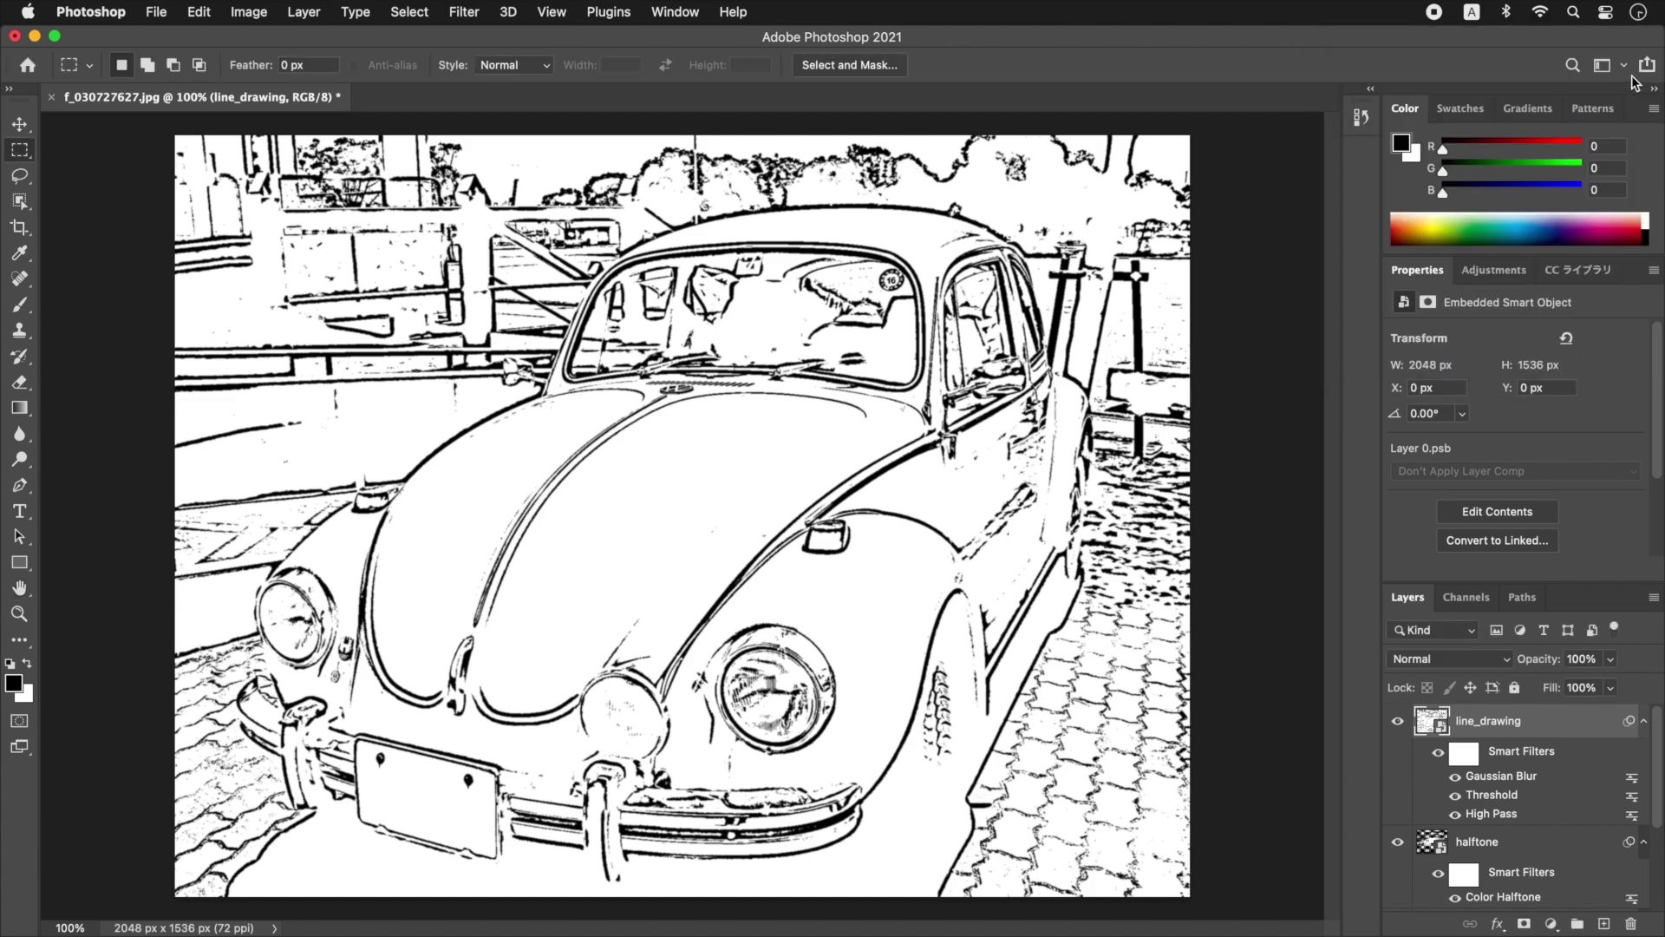
# Apply an Unsharp Mask filter to the line_drawing layer with amount 100%, radius 1.0 pixels and threshold 0 levels.
pyautogui.click(465, 12)
pyautogui.moveTo(565, 374)
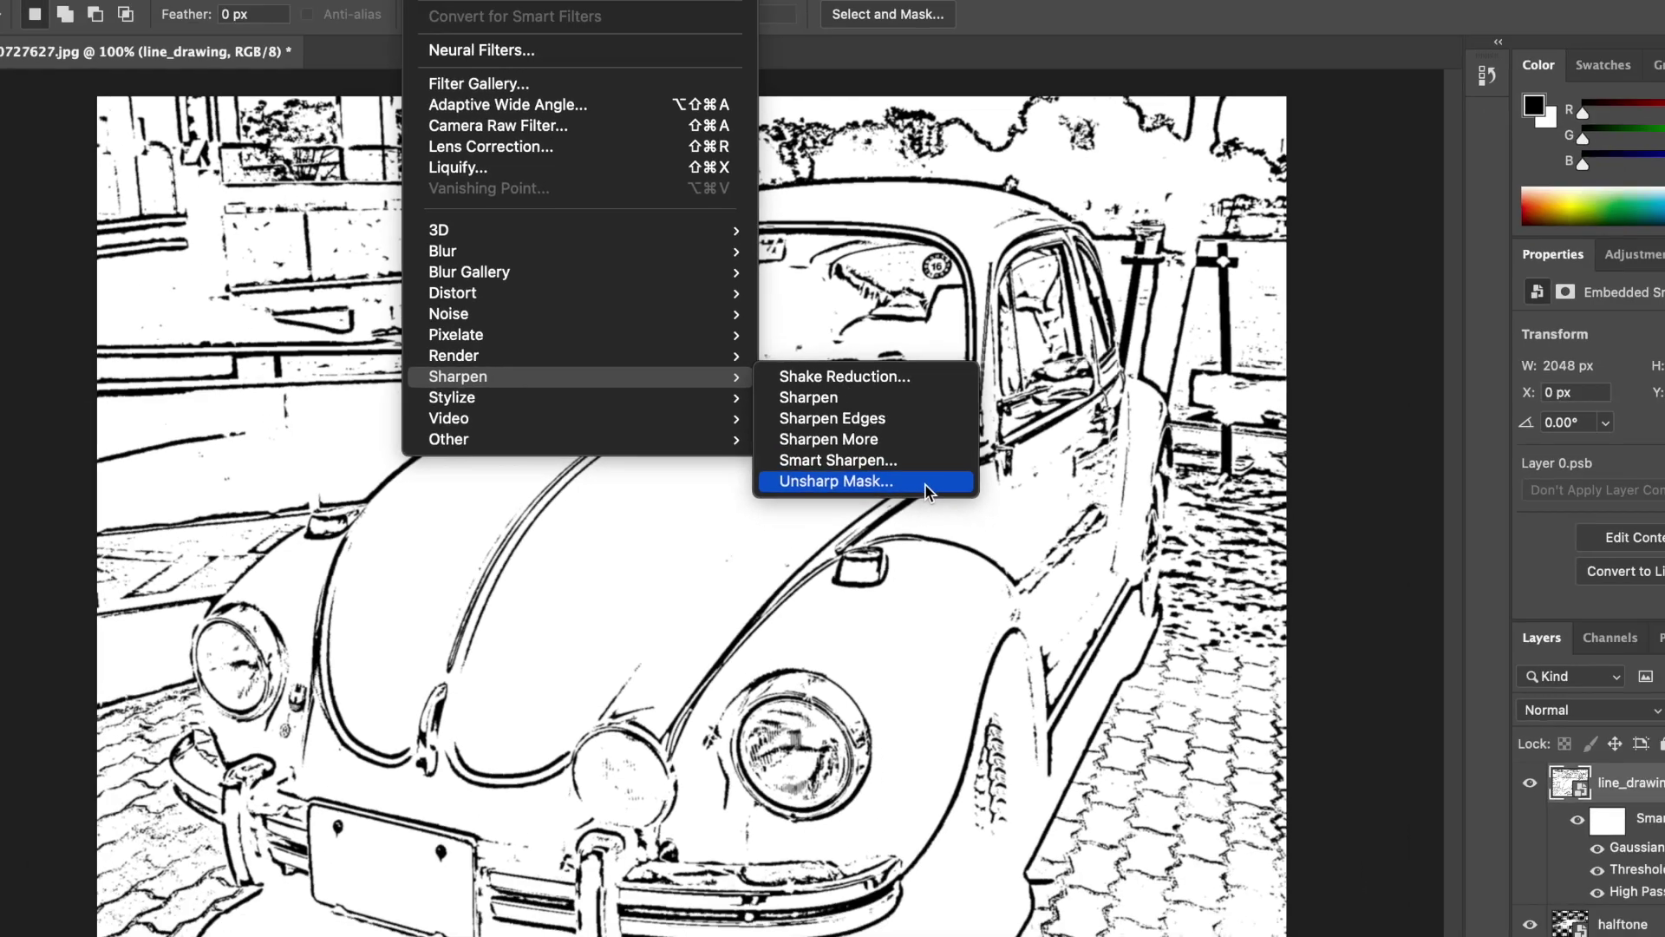
pyautogui.click(1136, 570)
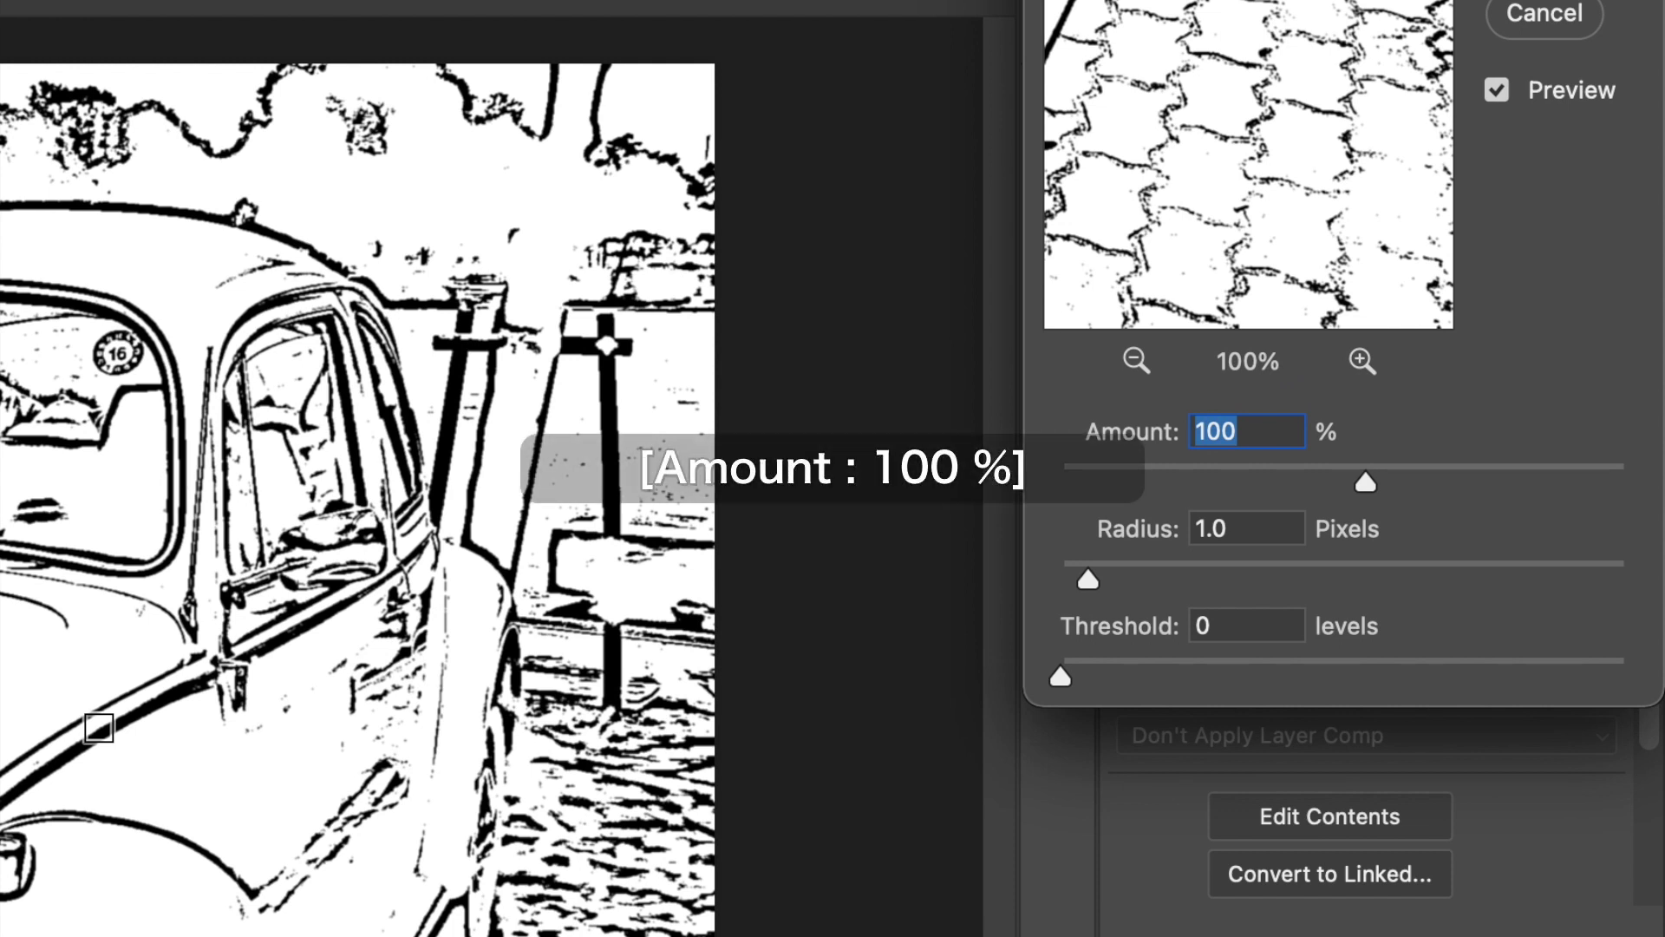
pyautogui.click(1241, 527)
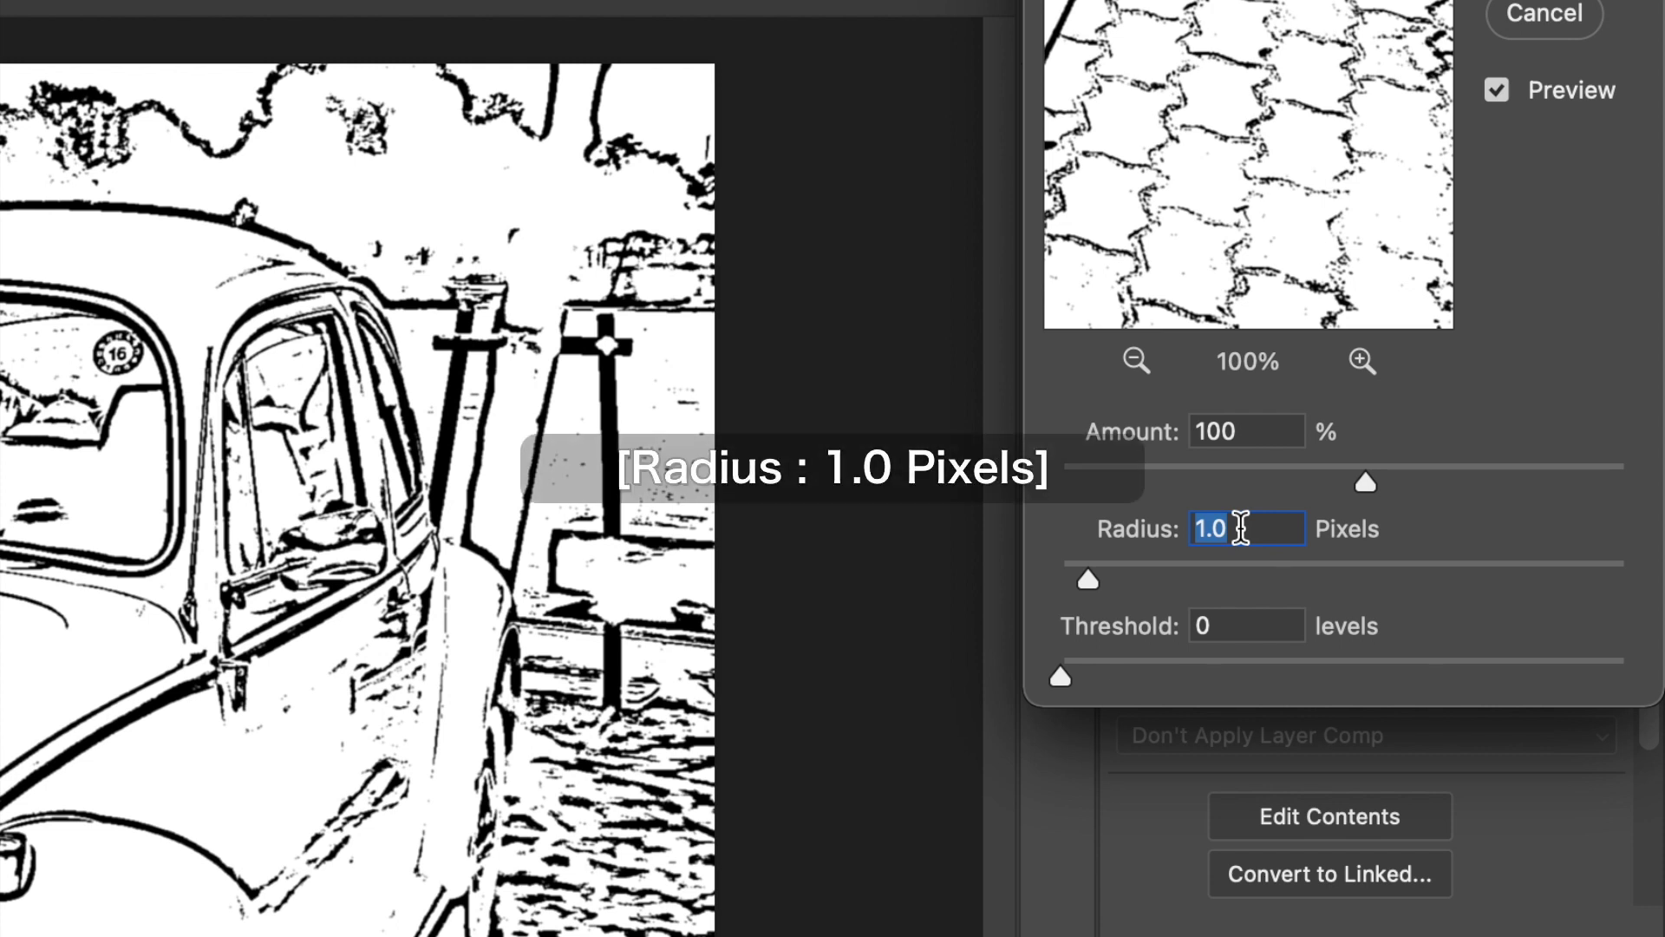
pyautogui.click(1246, 626)
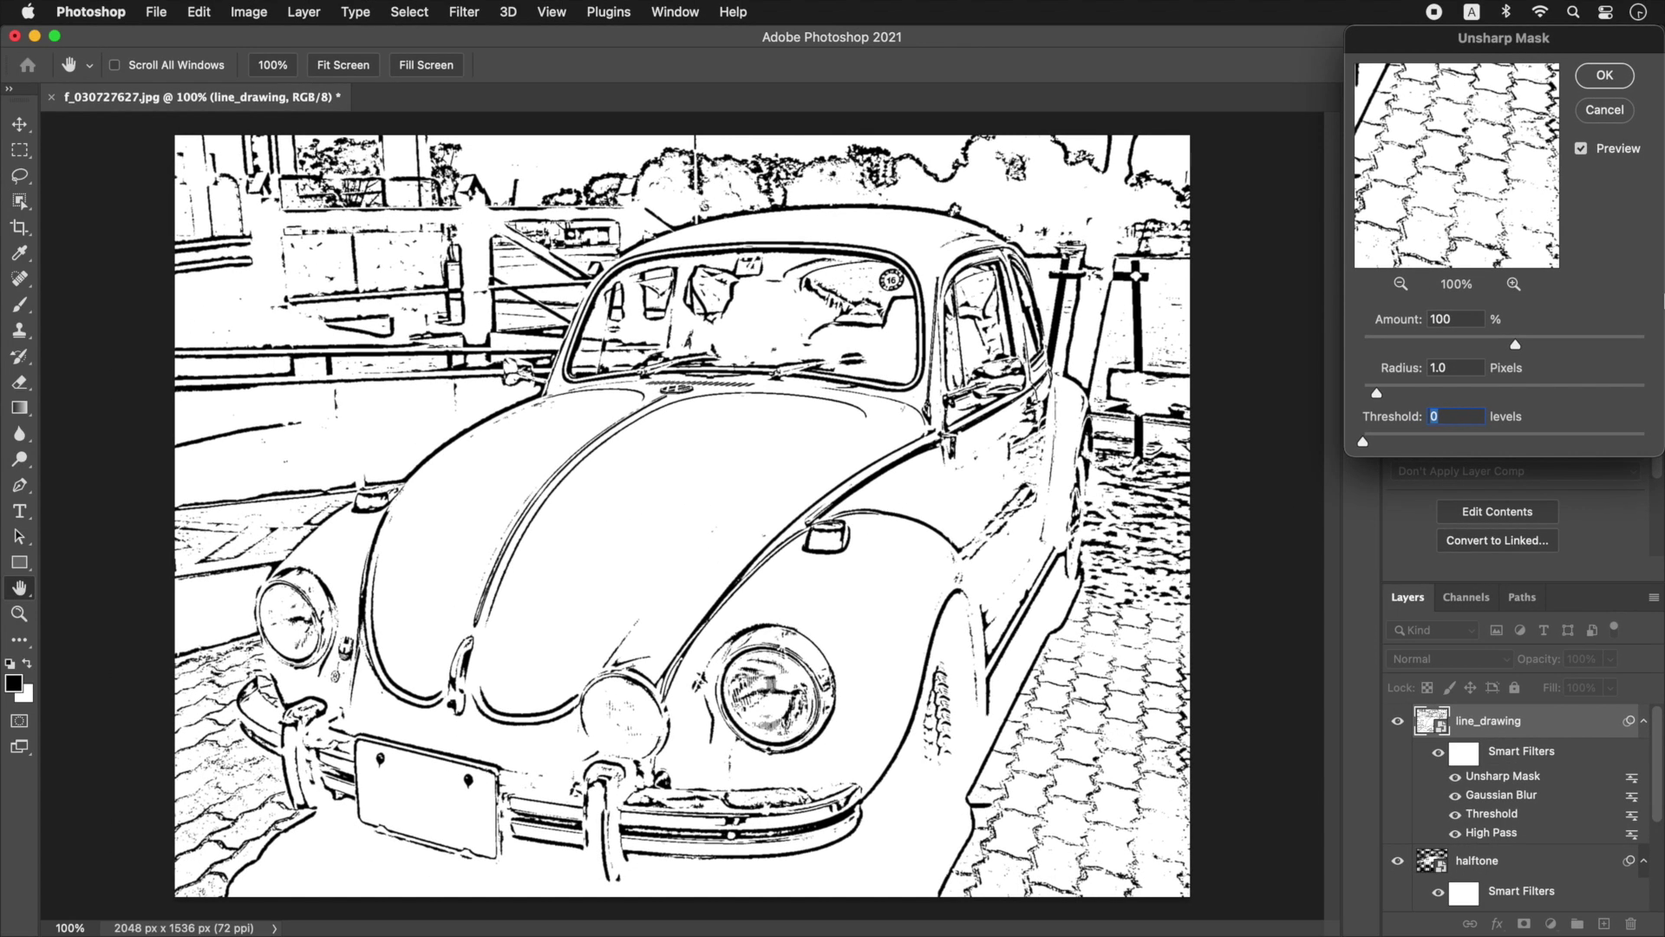
pyautogui.click(1615, 74)
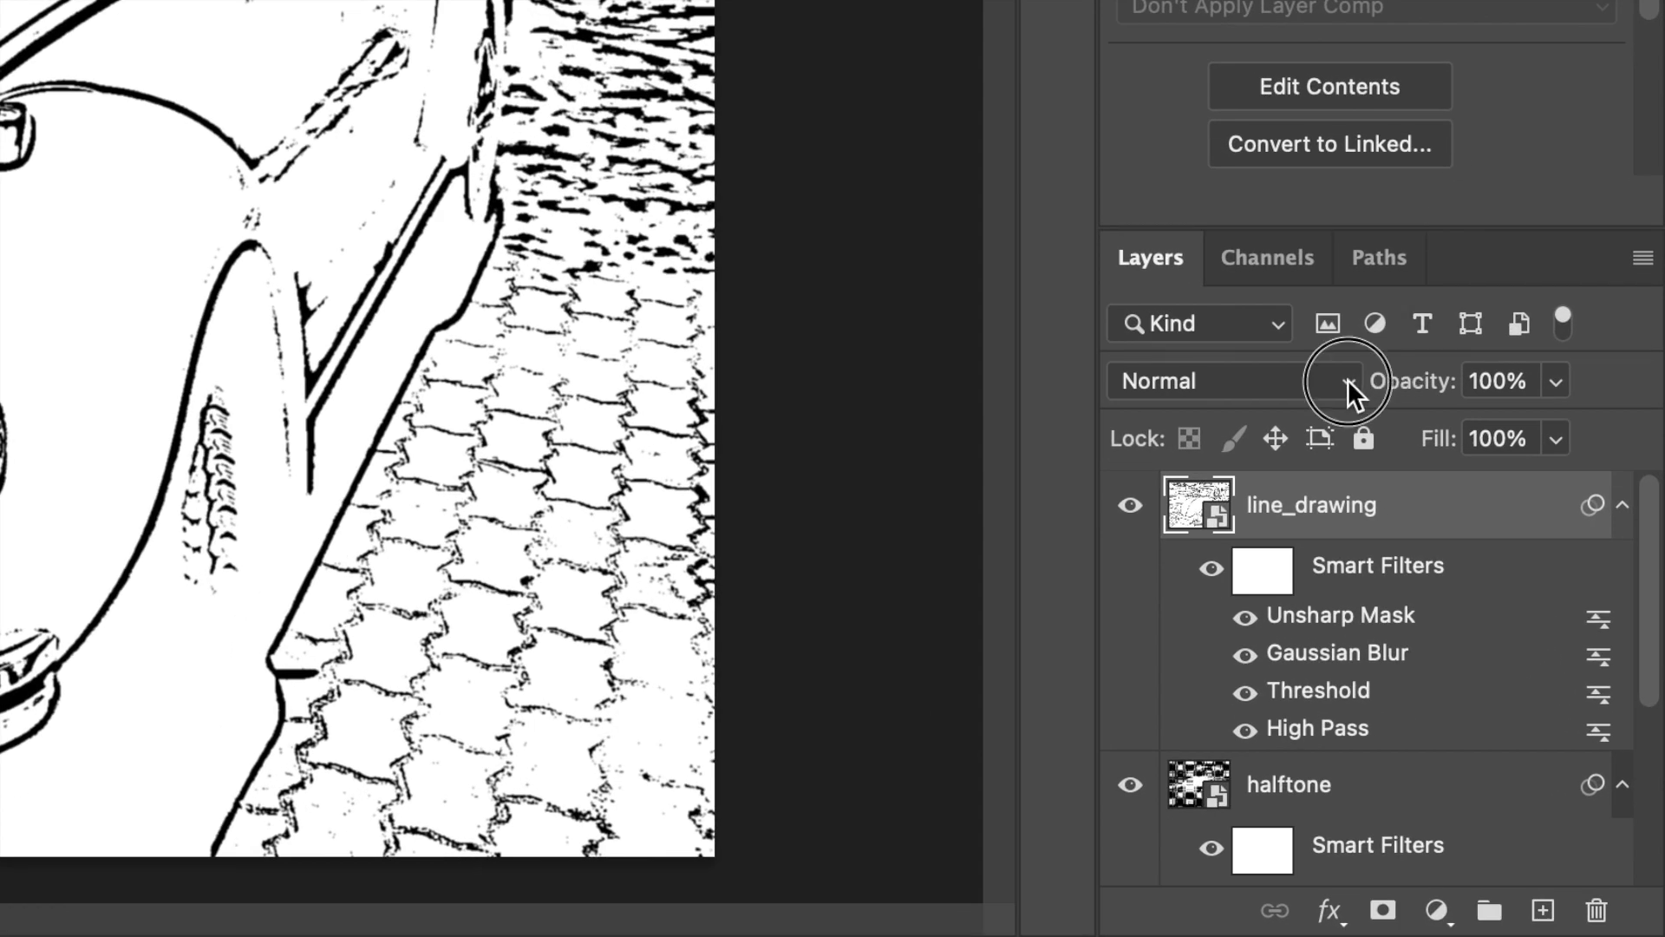
# Set the line_drawing layer's blend mode to Multiply.
pyautogui.click(1348, 378)
pyautogui.scroll(-1, 1342, 394)
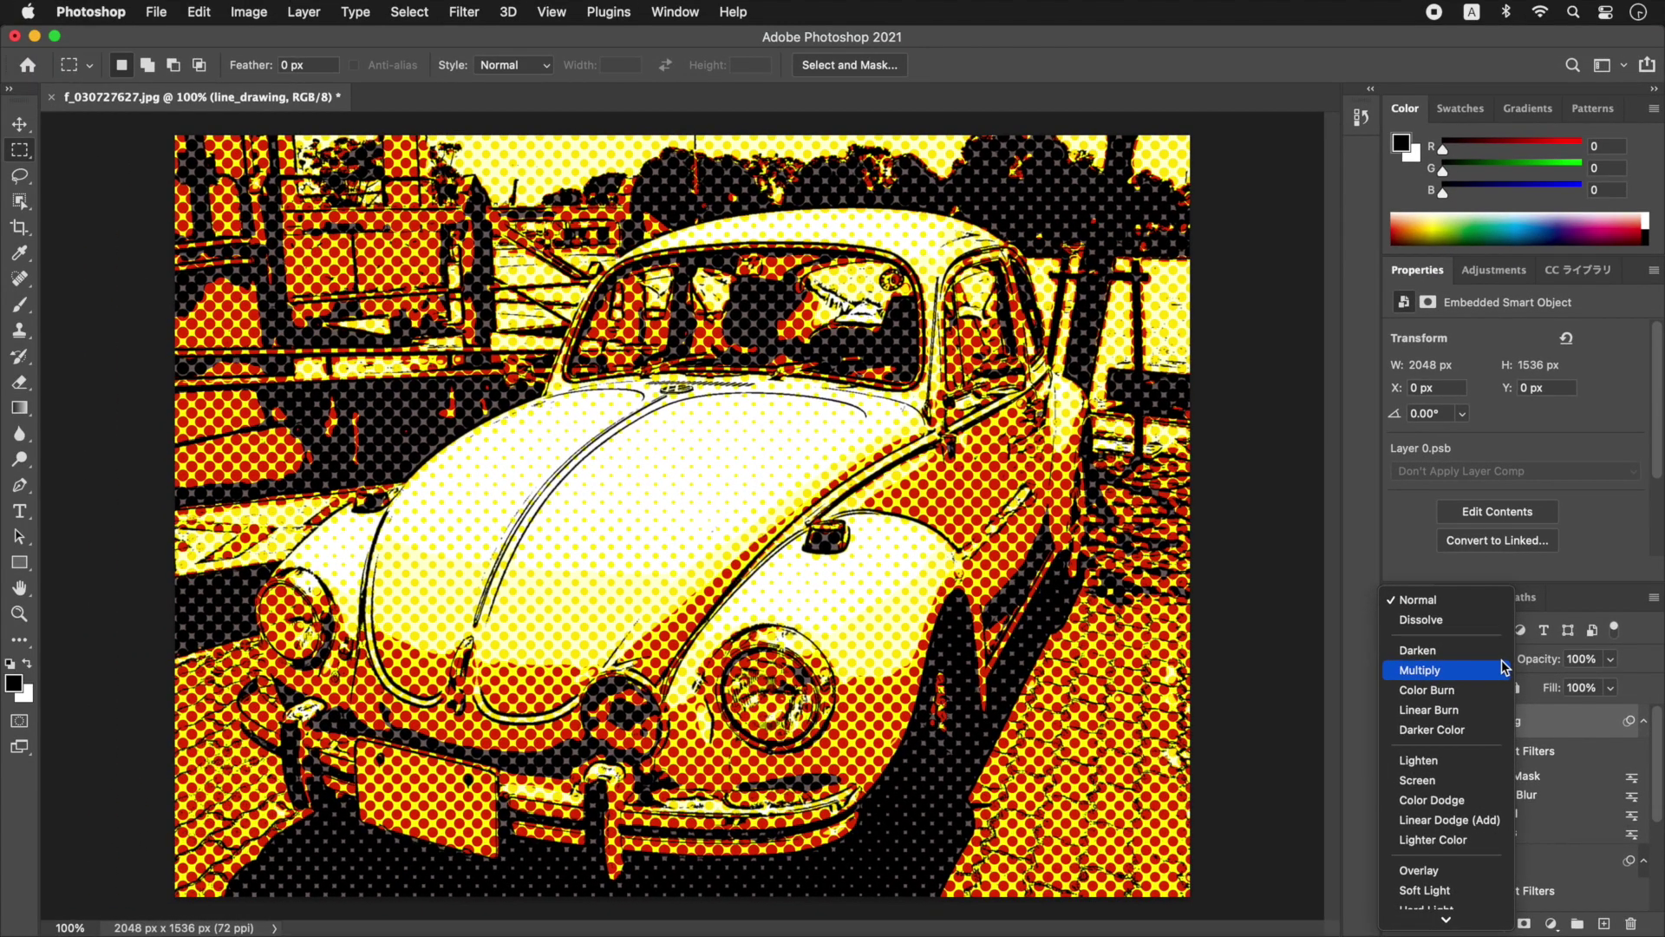
pyautogui.click(1503, 667)
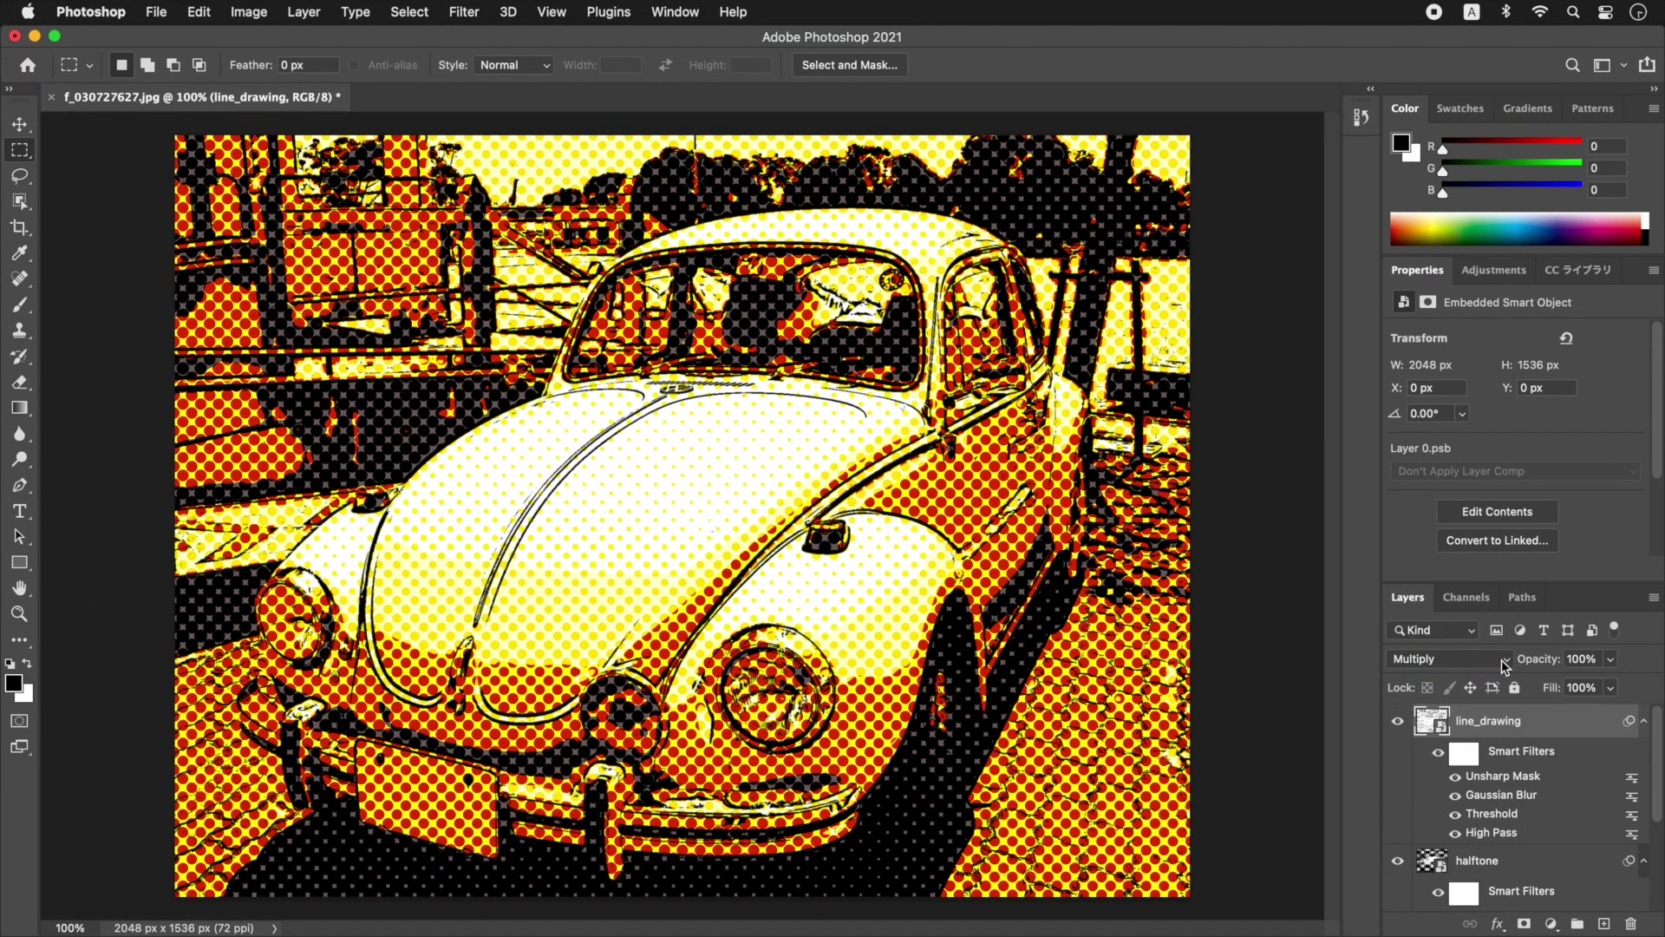